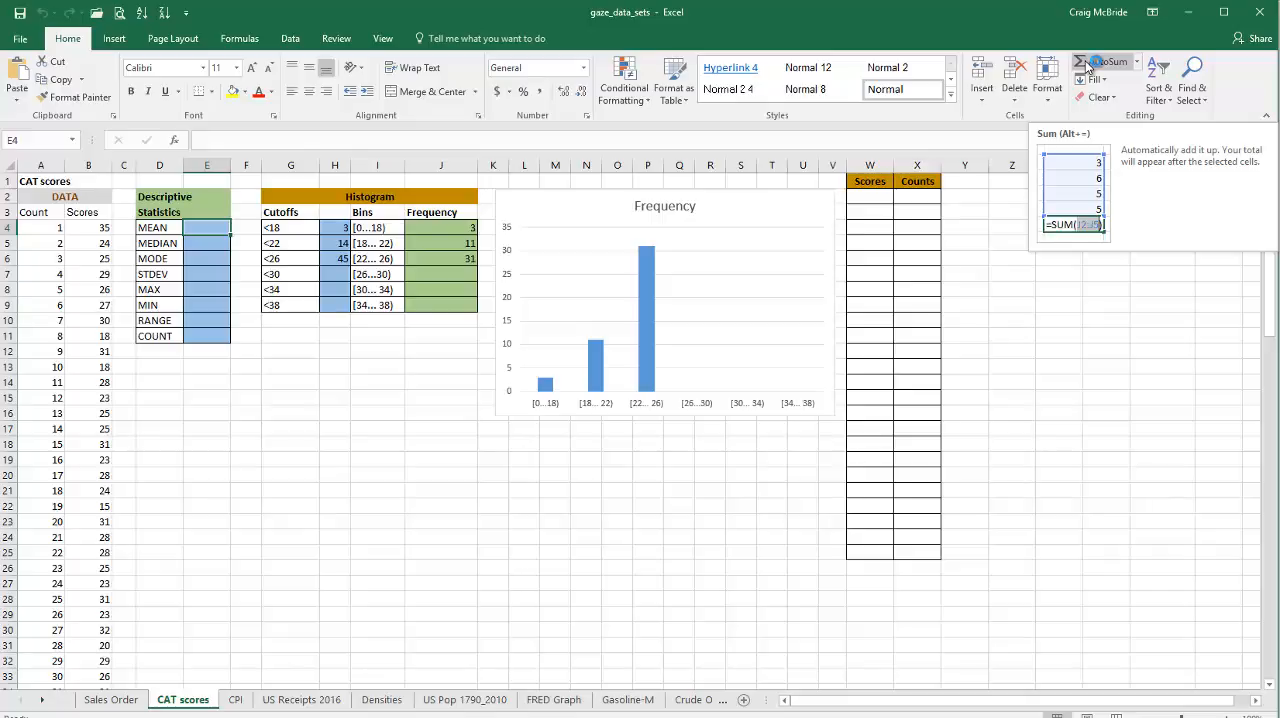
Step: Calculate the mean of all the scores in column B in cell E4 using the Average function
{"action": "left_click", "coordinate": [1137, 62]}
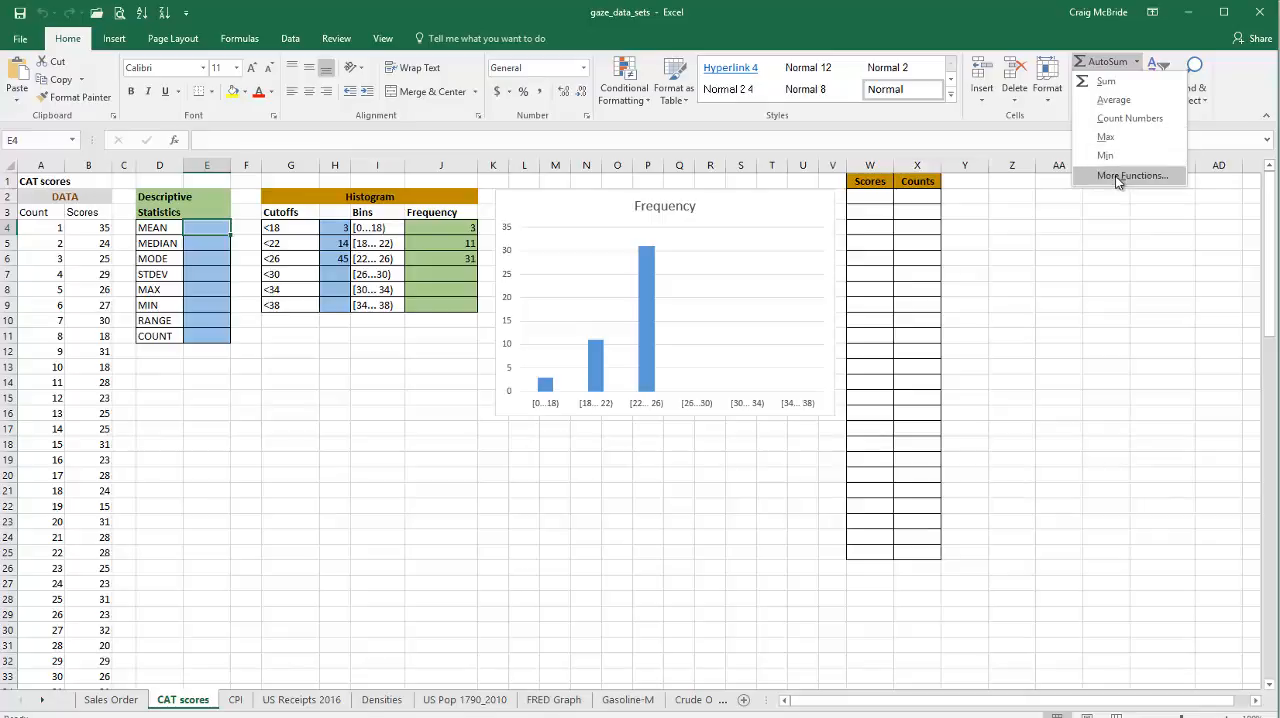
{"action": "left_click", "coordinate": [1113, 101]}
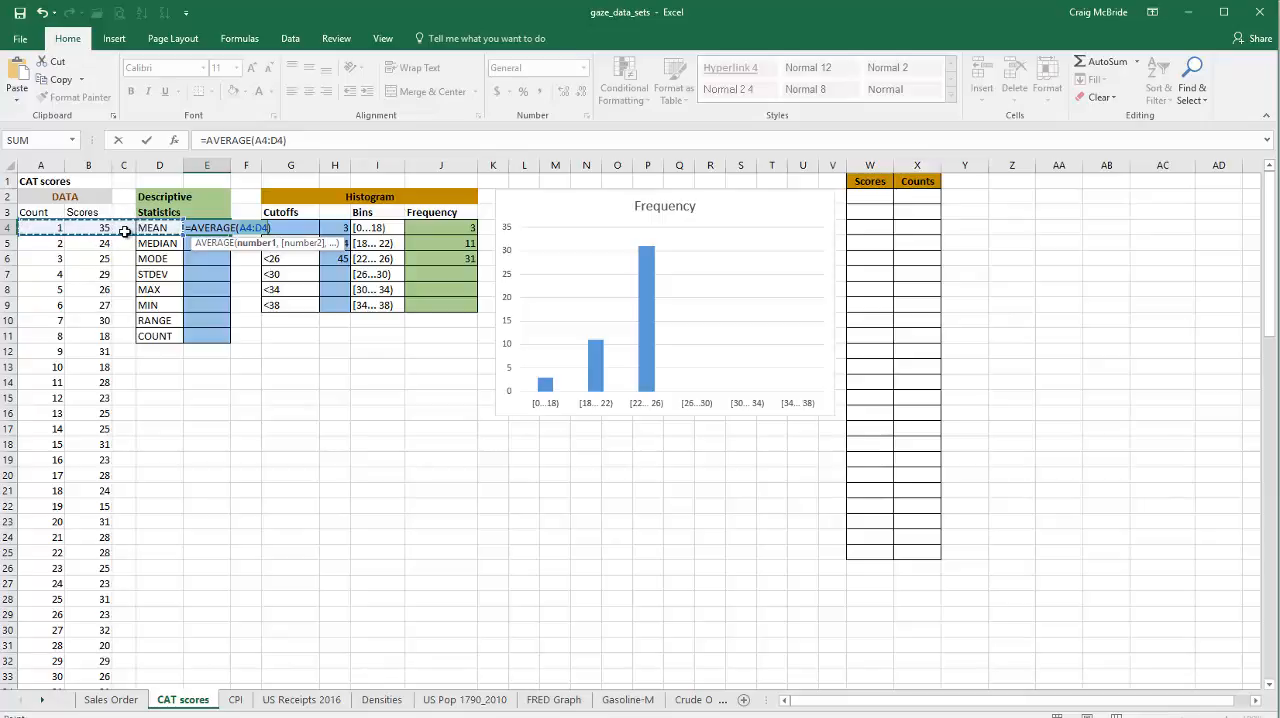
{"action": "left_click_drag", "start_coordinate": [103, 229], "coordinate": [93, 621]}
{"action": "key", "text": "Return"}
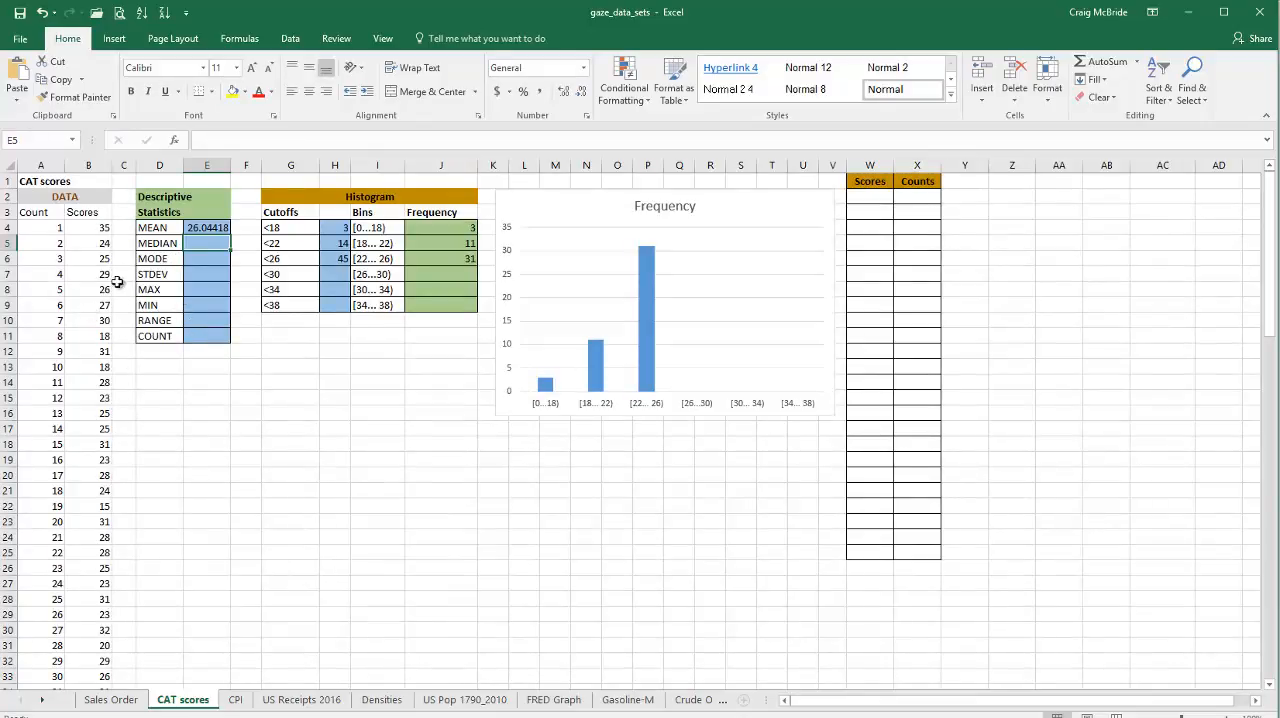
Step: Select the score values in B4:B101 and assign them the range name scores
{"action": "left_click", "coordinate": [96, 229]}
{"action": "left_click_drag", "start_coordinate": [96, 229], "coordinate": [101, 665]}
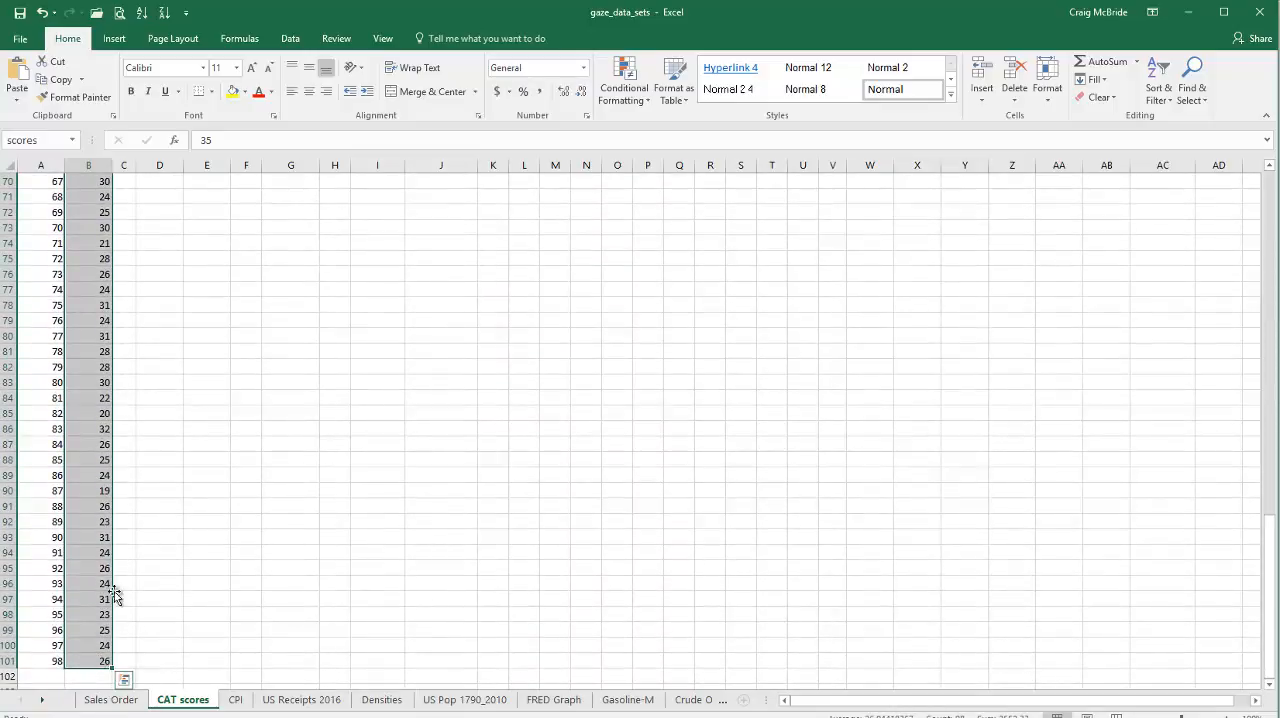
{"action": "left_click", "coordinate": [46, 141]}
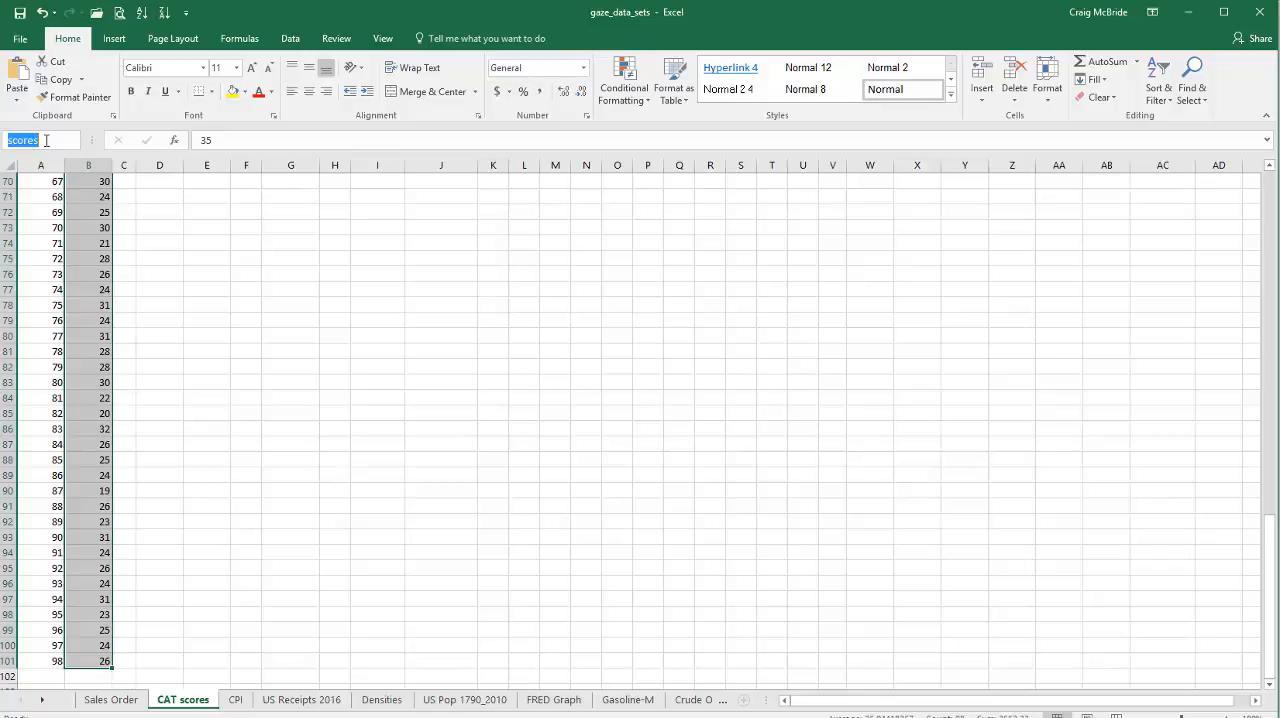
{"action": "left_click", "coordinate": [46, 141]}
{"action": "key", "text": "Return"}
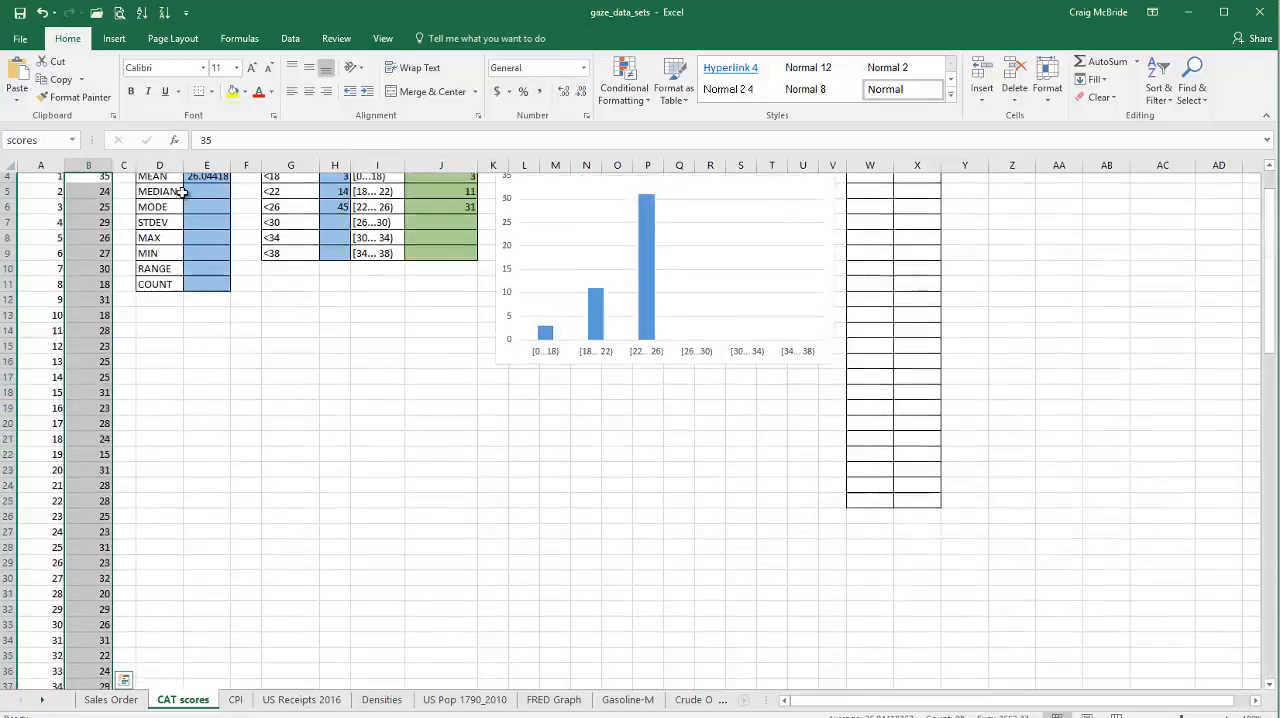
{"action": "scroll", "coordinate": [205, 290], "scroll_direction": "up", "scroll_amount": 1}
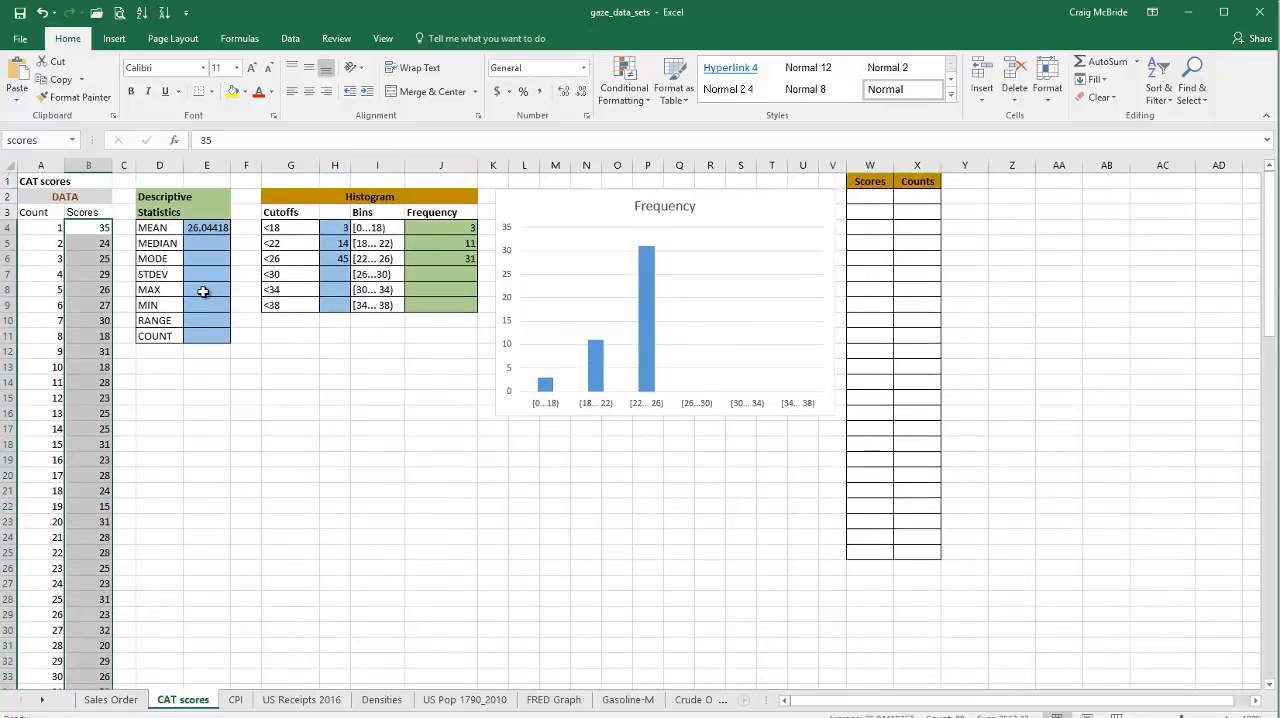
{"action": "scroll", "coordinate": [203, 291], "scroll_direction": "down", "scroll_amount": 1}
{"action": "scroll", "coordinate": [203, 291], "scroll_direction": "up", "scroll_amount": 1}
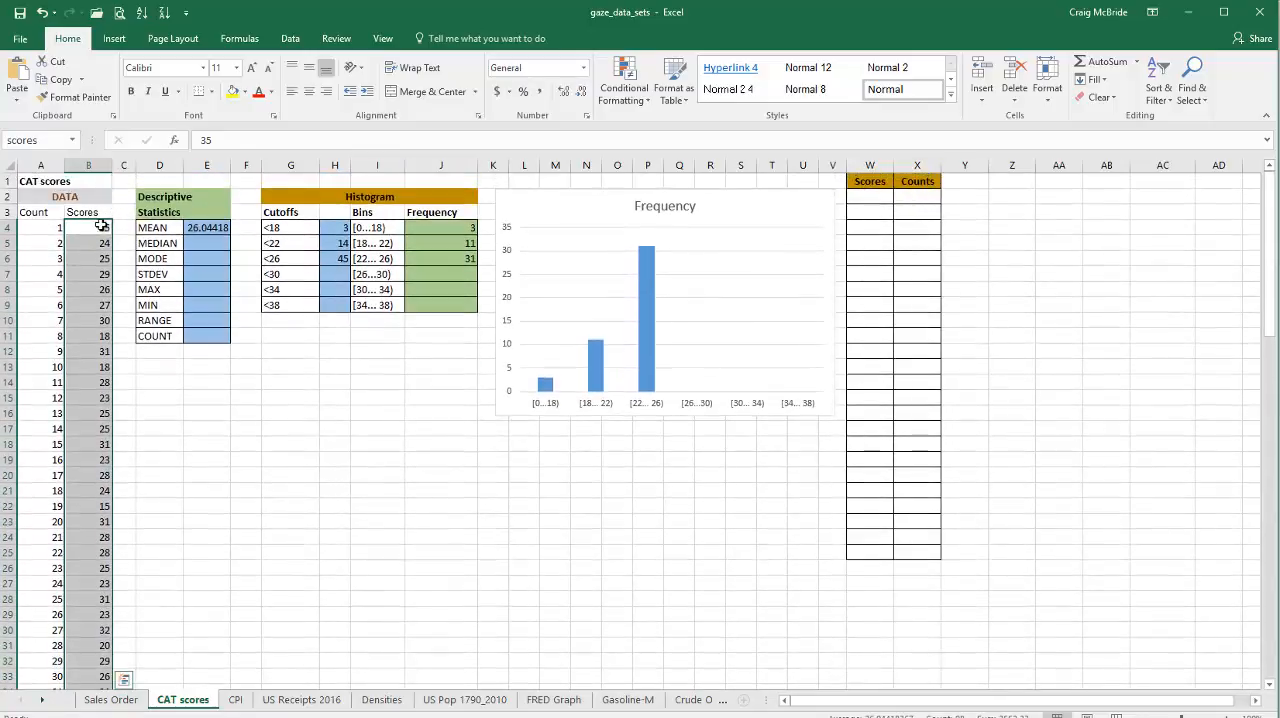
{"action": "scroll", "coordinate": [140, 328], "scroll_direction": "down", "scroll_amount": 20}
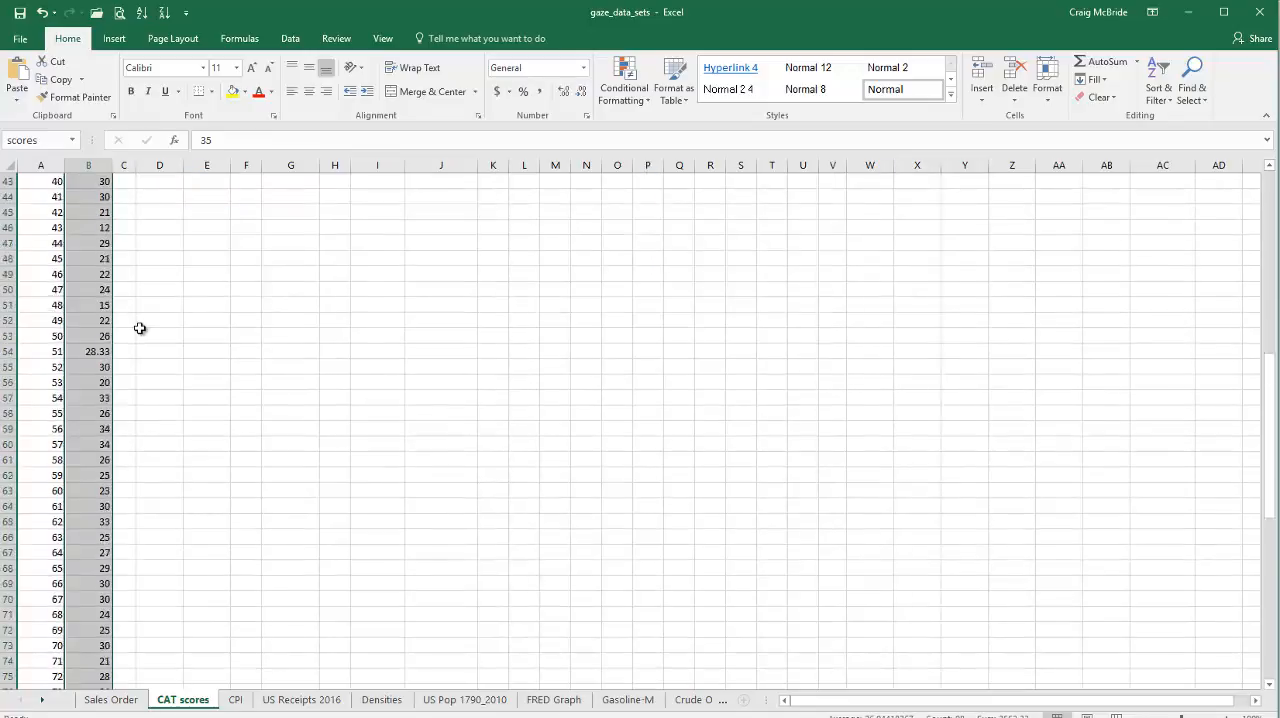
{"action": "scroll", "coordinate": [140, 328], "scroll_direction": "down", "scroll_amount": 6}
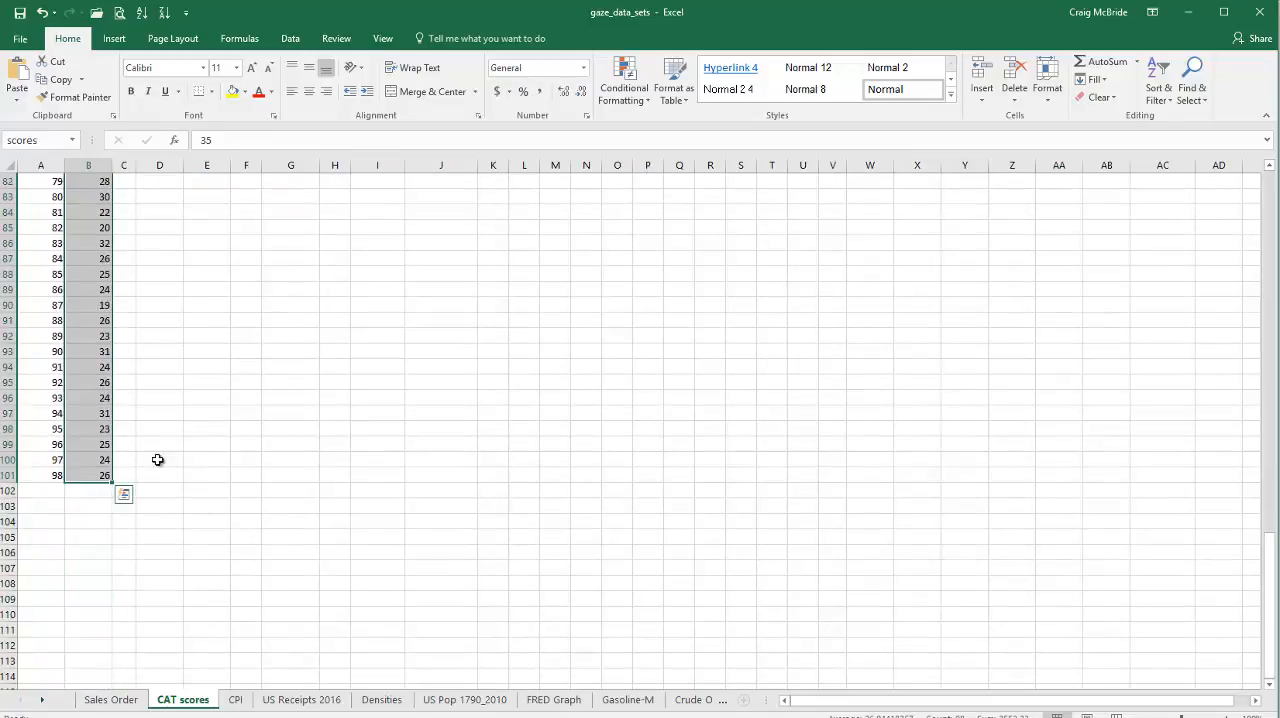
{"action": "scroll", "coordinate": [186, 450], "scroll_direction": "up", "scroll_amount": 20}
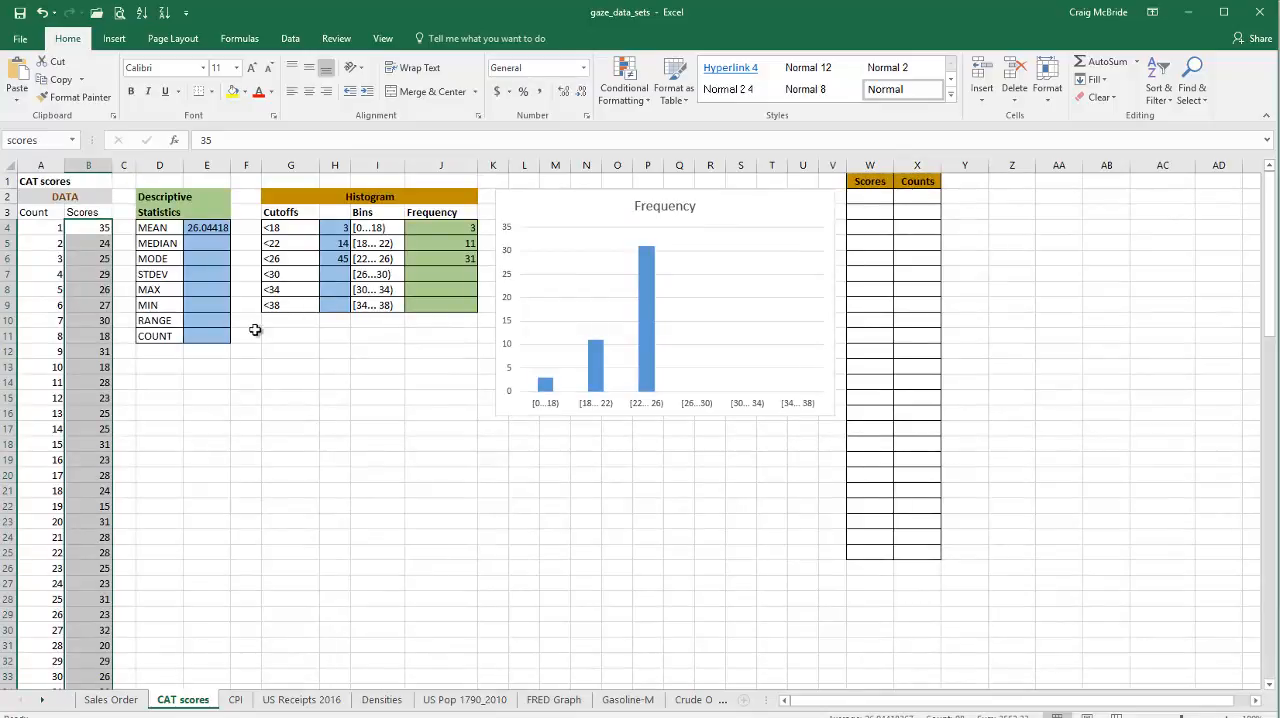
Step: Enter the formula =AVERAGE(scores) in cell E5, using the named range as its argument
{"action": "left_click", "coordinate": [211, 244]}
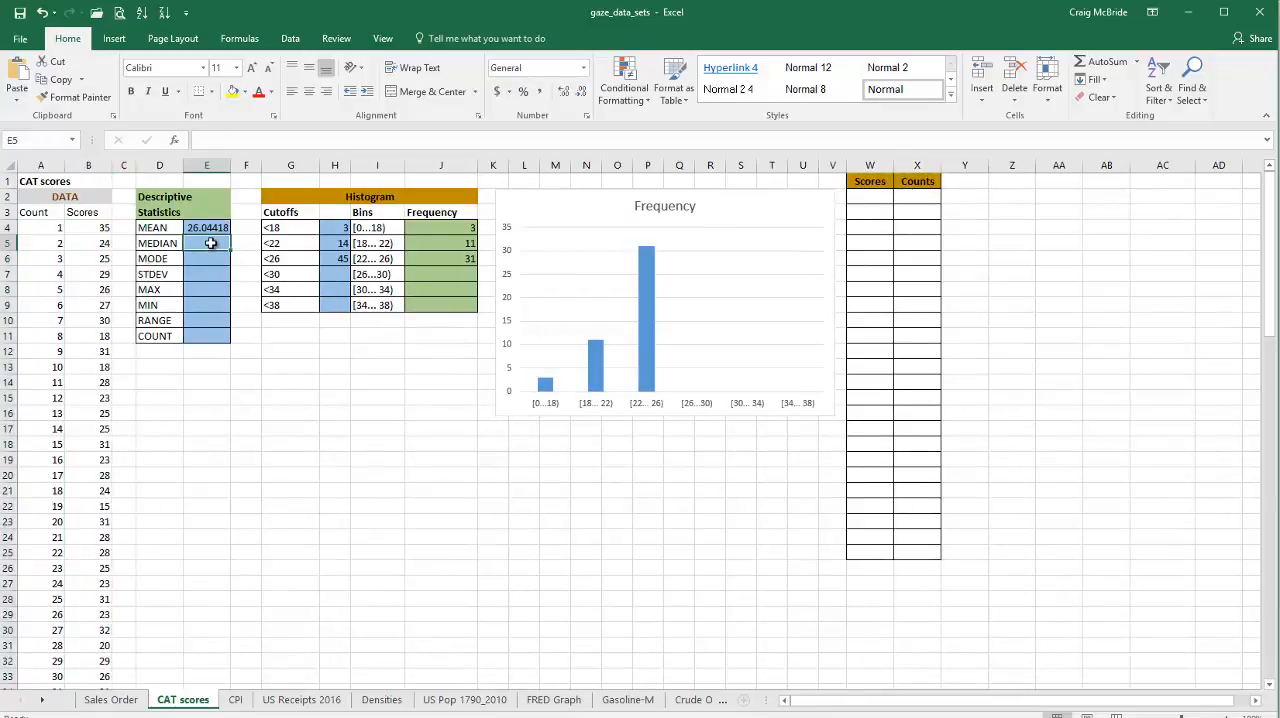
{"action": "left_click", "coordinate": [1136, 62]}
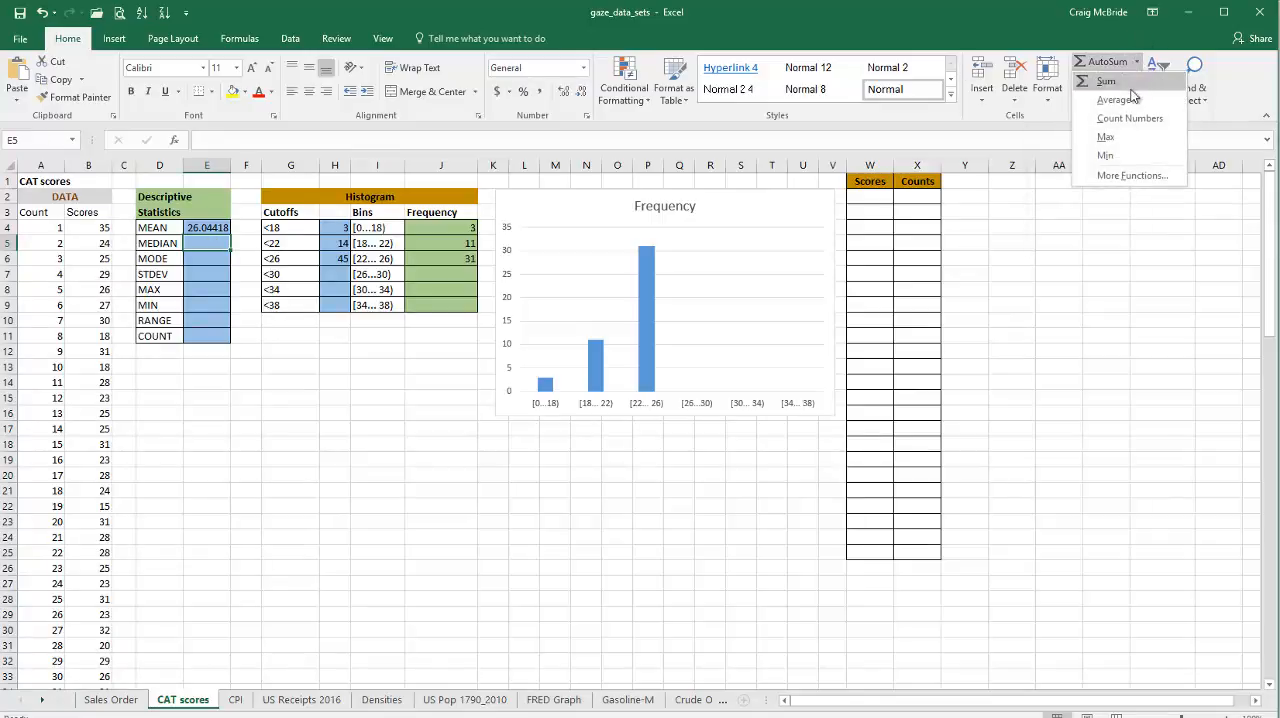
{"action": "left_click", "coordinate": [1134, 98]}
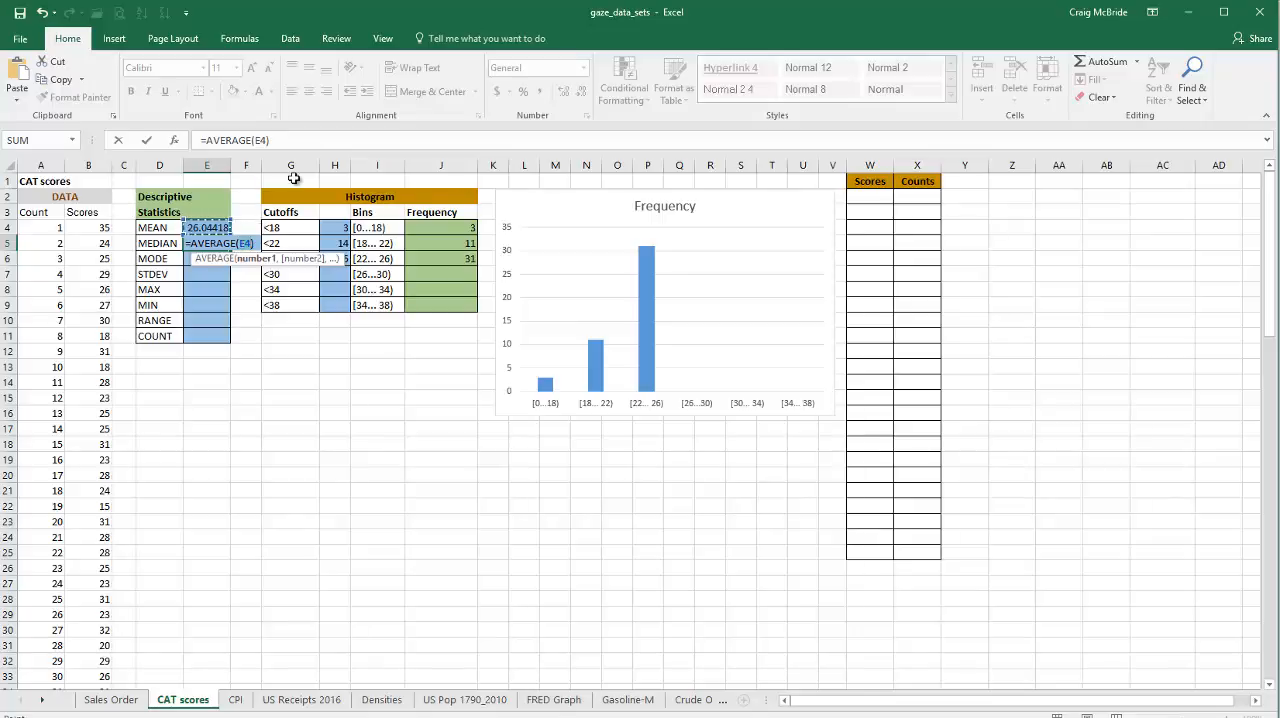
{"action": "left_click", "coordinate": [268, 140]}
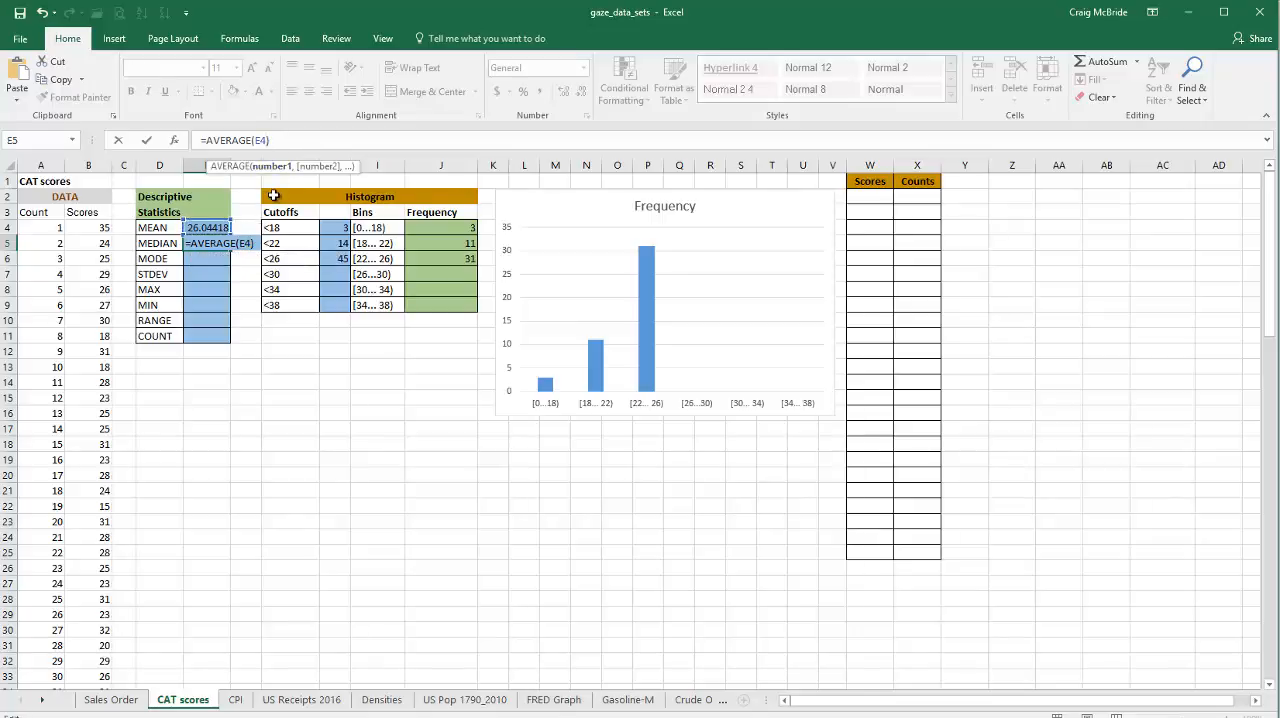
{"action": "type", "text": "sco"}
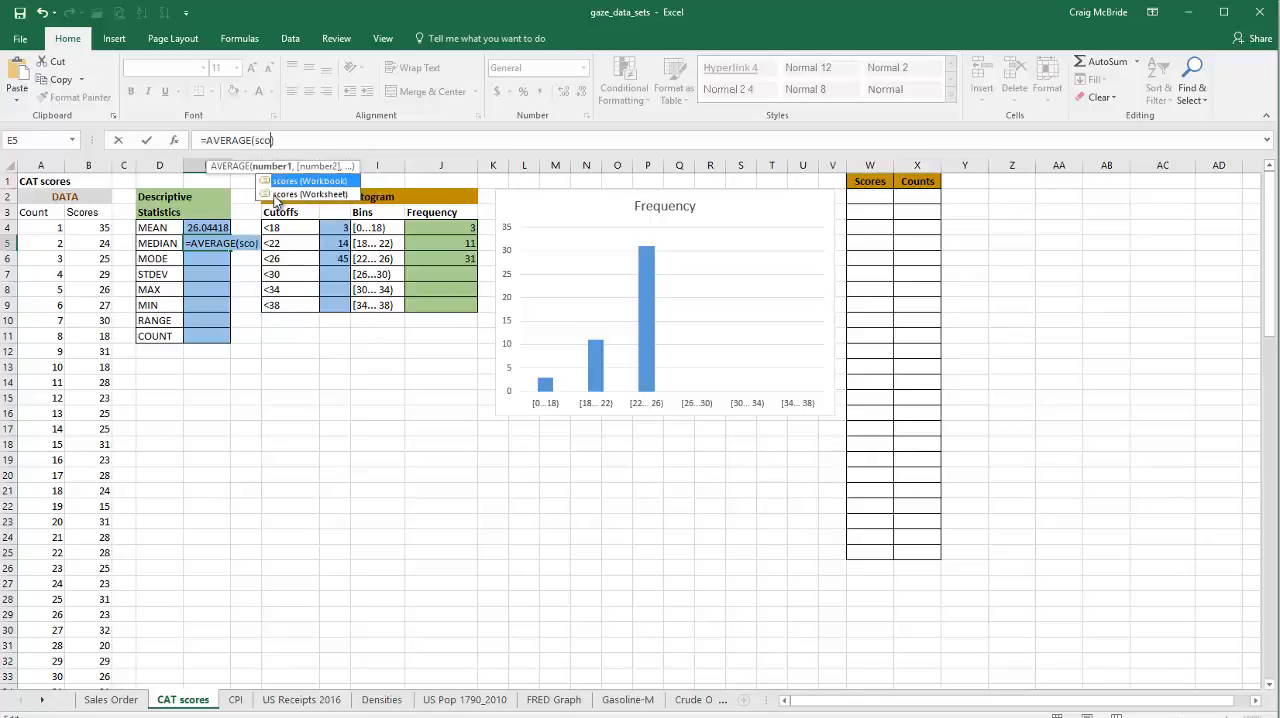
{"action": "type", "text": "res)"}
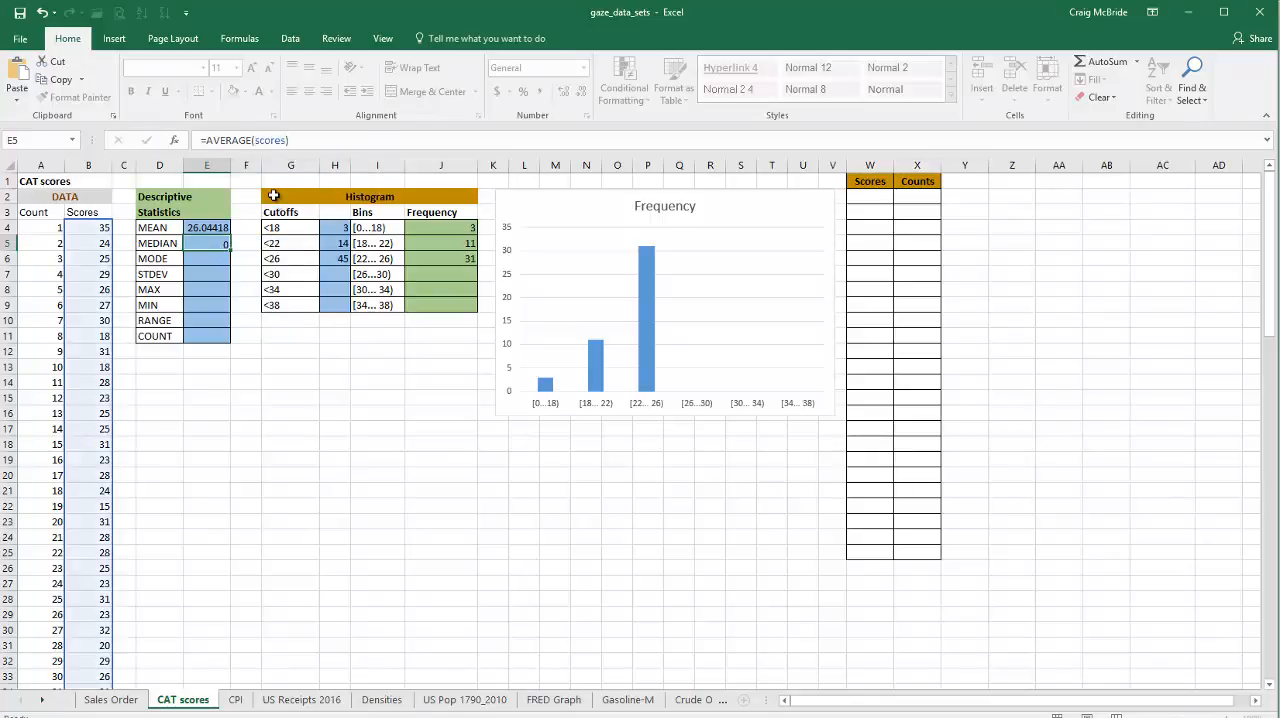
{"action": "key", "text": "Return"}
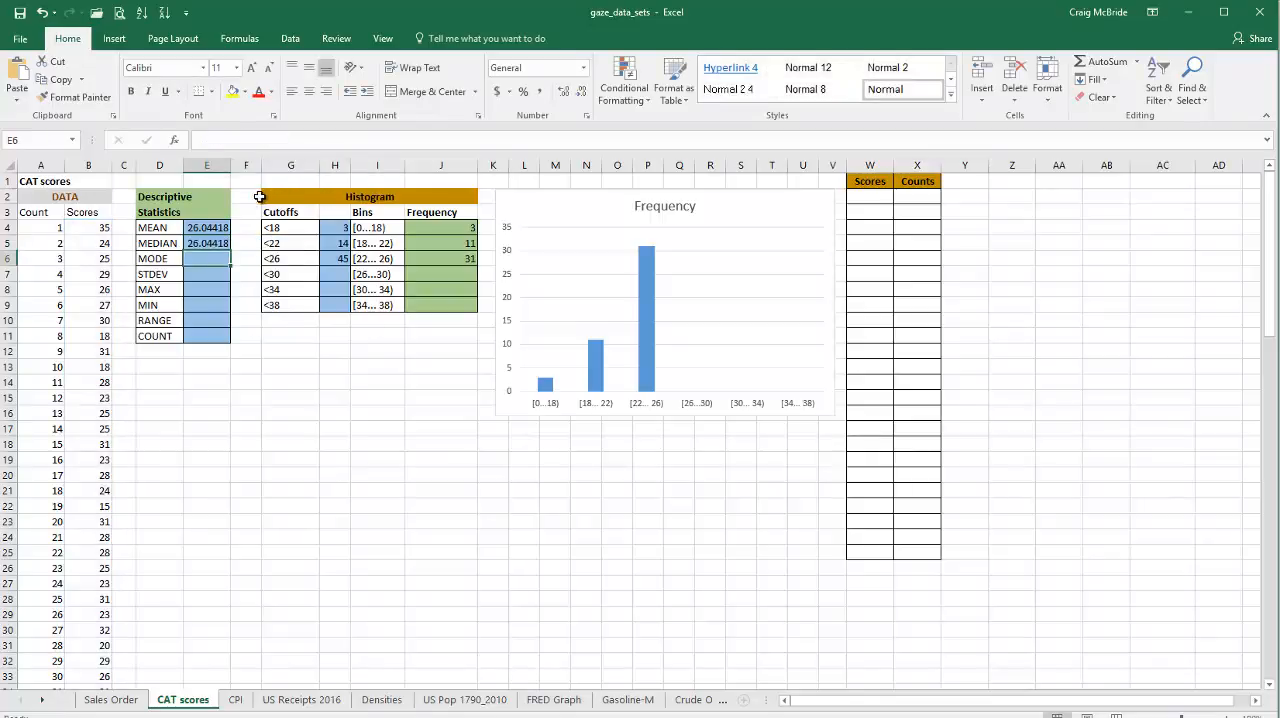
Step: Replace the function in E5 with MEDIAN so that the formula reads =MEDIAN(scores)
{"action": "left_click", "coordinate": [217, 245]}
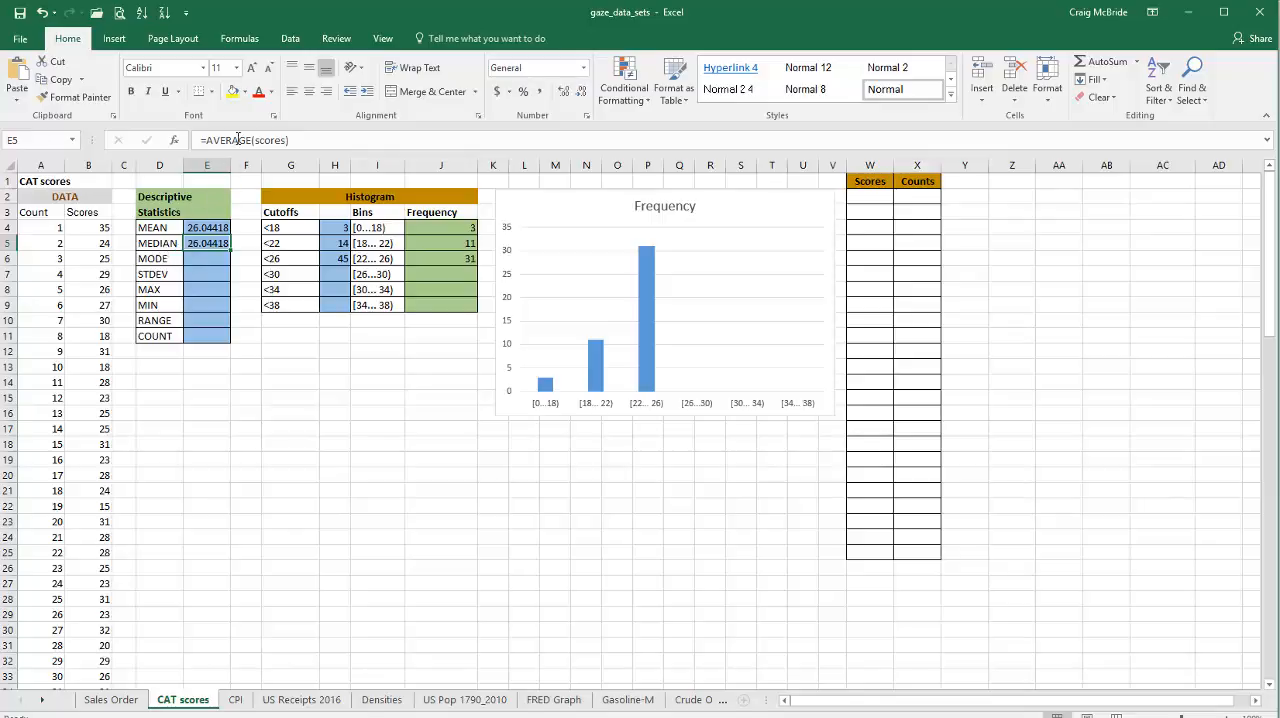
{"action": "left_click", "coordinate": [250, 140]}
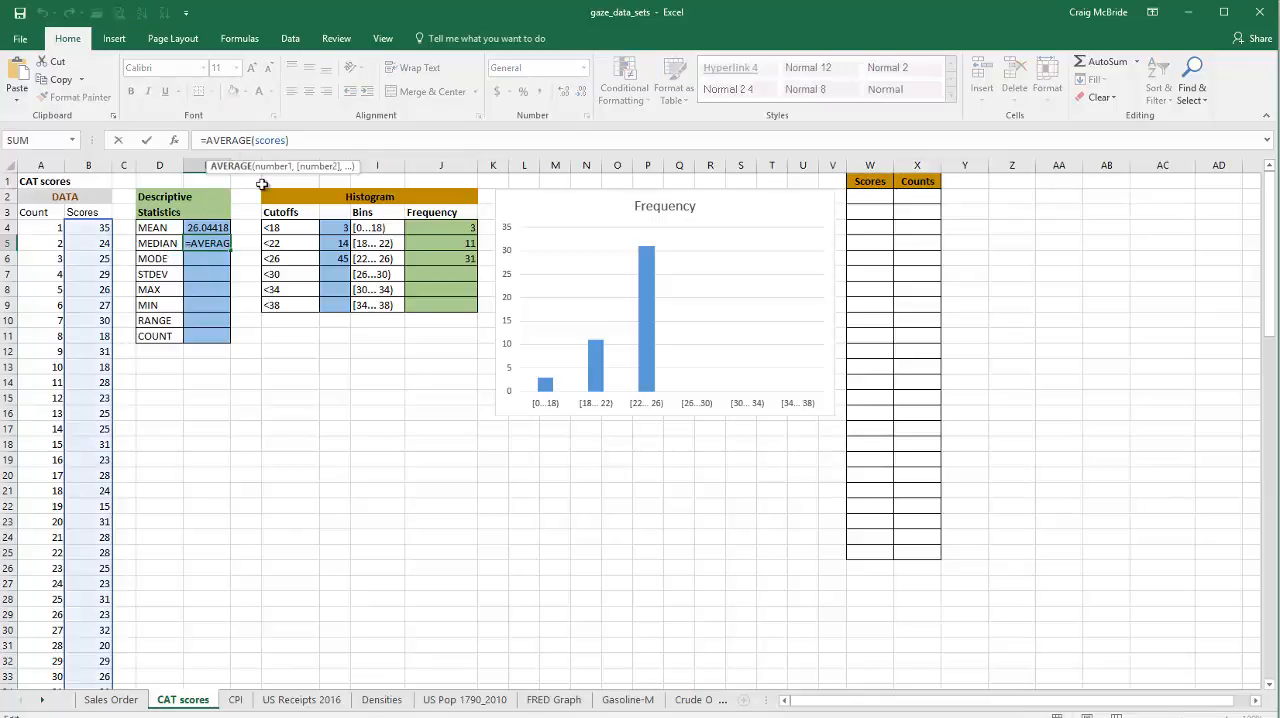
{"action": "key", "text": "BackSpace"}
{"action": "key", "text": "BackSpace"}
{"action": "key", "text": "BackSpace"}
{"action": "key", "text": "BackSpace"}
{"action": "key", "text": "BackSpace"}
{"action": "key", "text": "BackSpace"}
{"action": "key", "text": "BackSpace"}
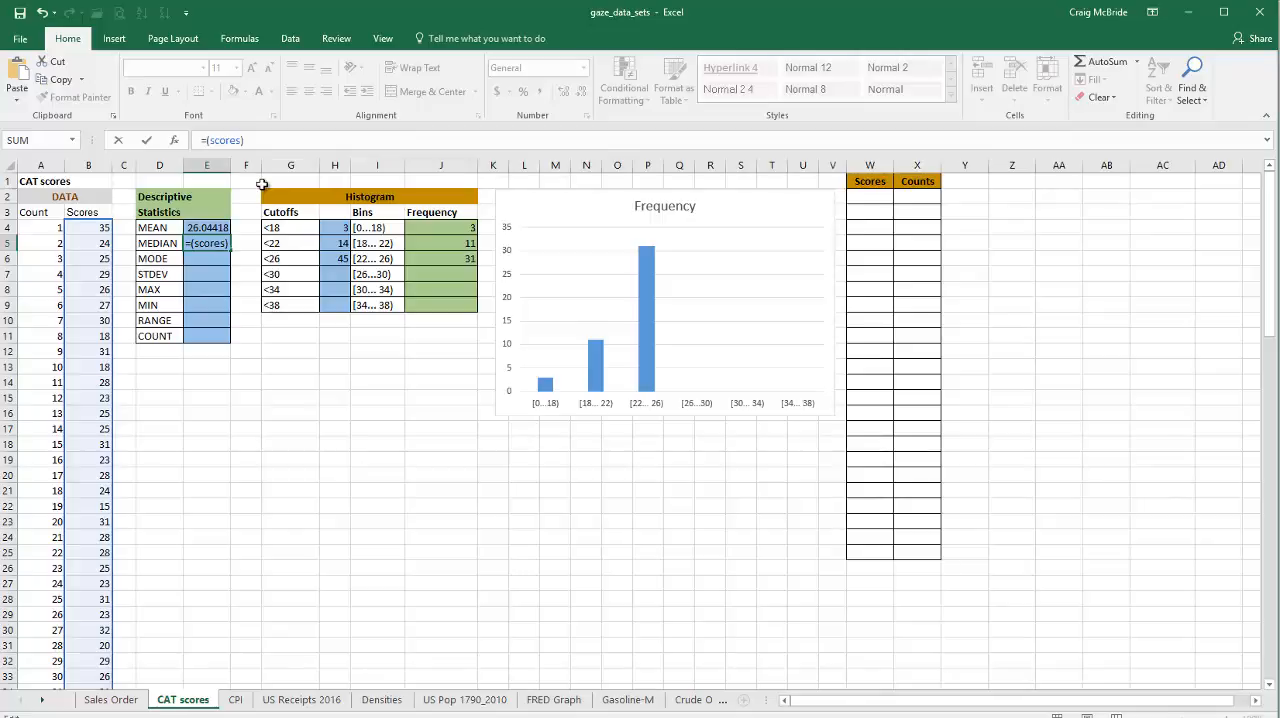
{"action": "type", "text": "me"}
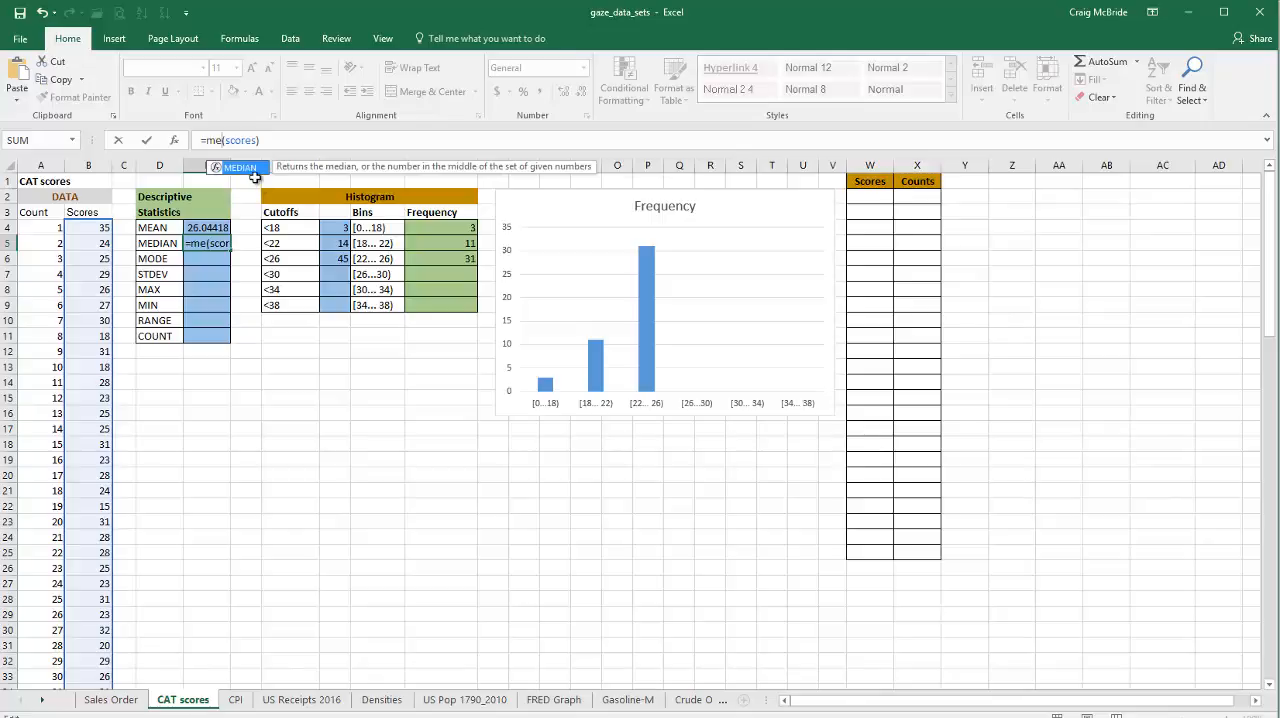
{"action": "double_click", "coordinate": [247, 167]}
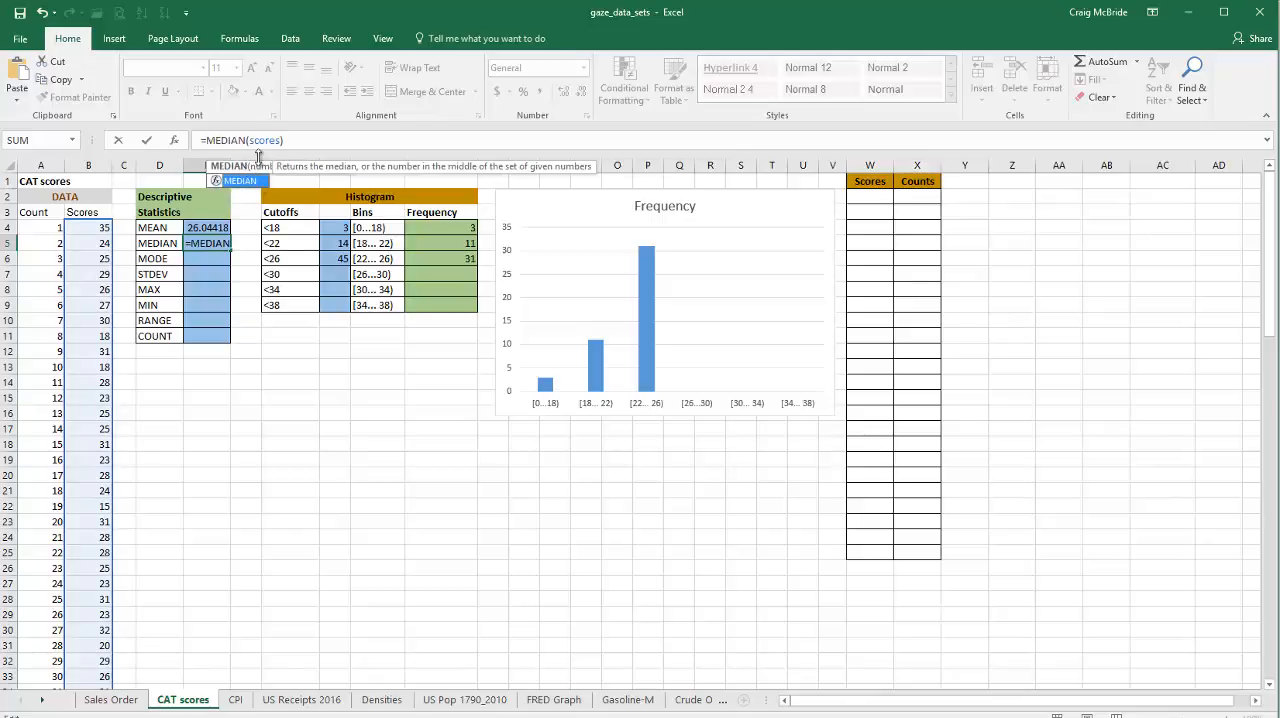
{"action": "key", "text": "Return"}
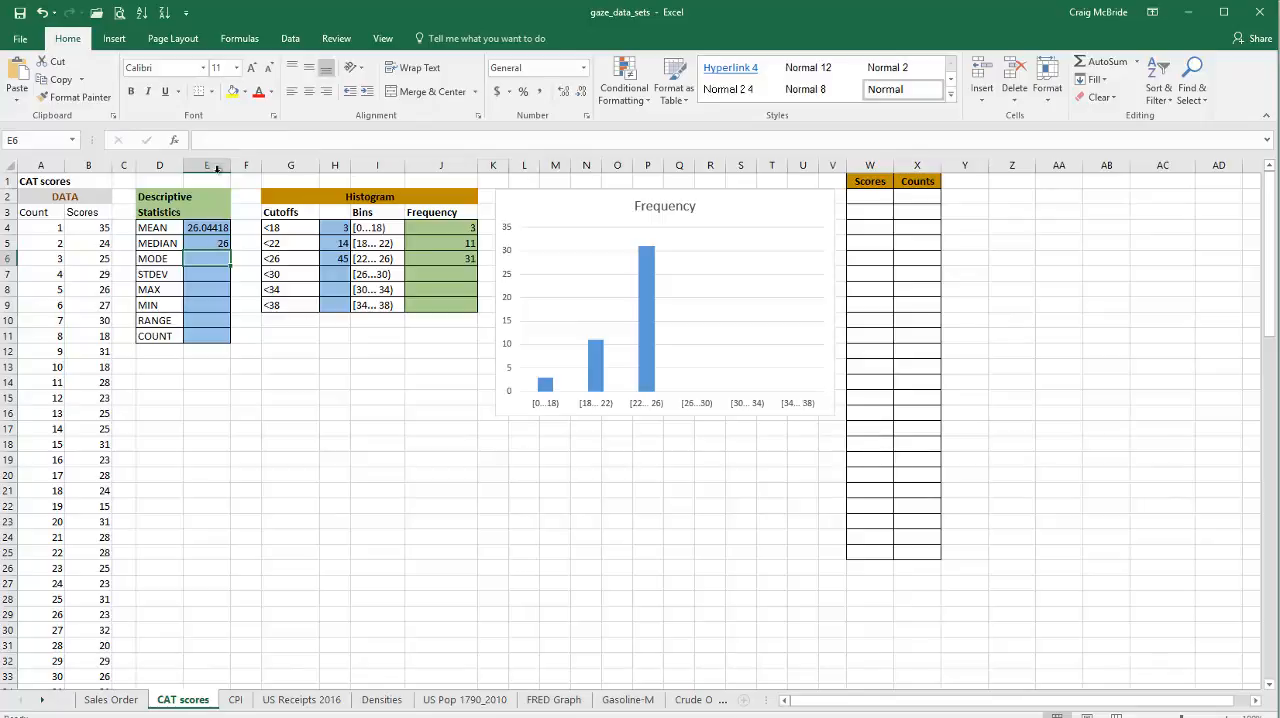
Step: Enter the formula =MODE.MULT(scores) in cell E6 for the mode of the scores
{"action": "left_click", "coordinate": [222, 138]}
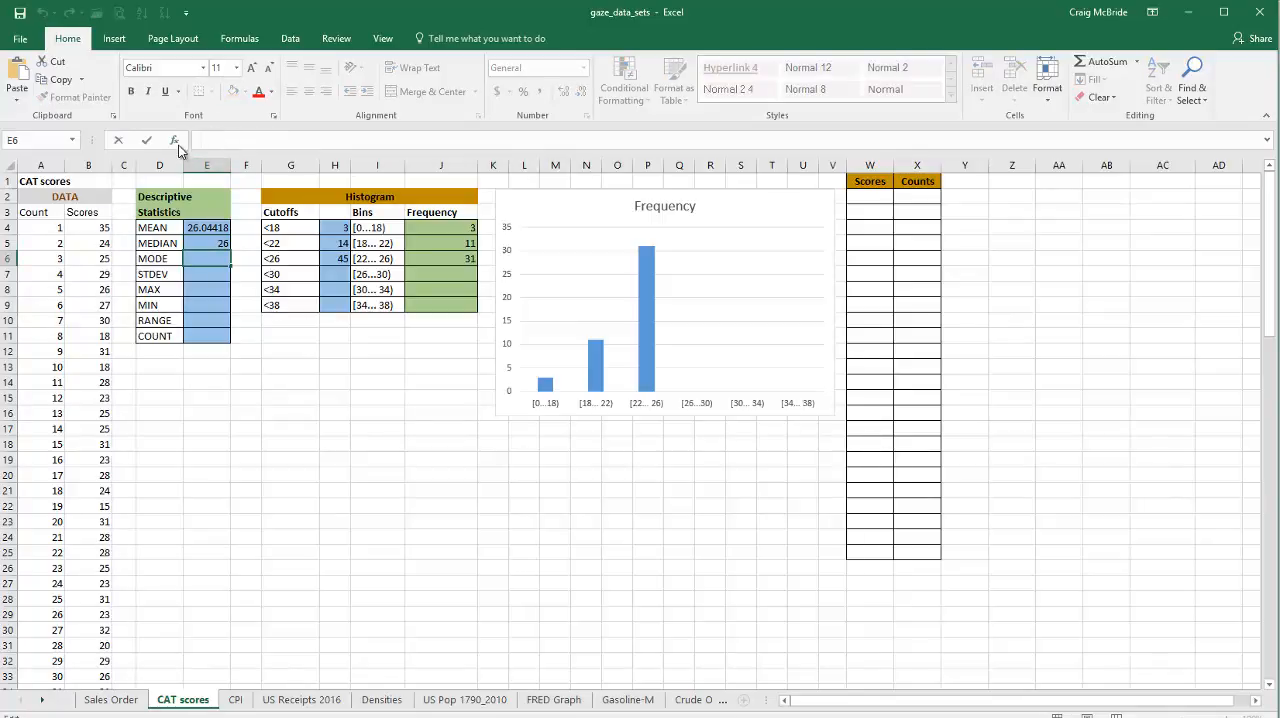
{"action": "left_click", "coordinate": [176, 143]}
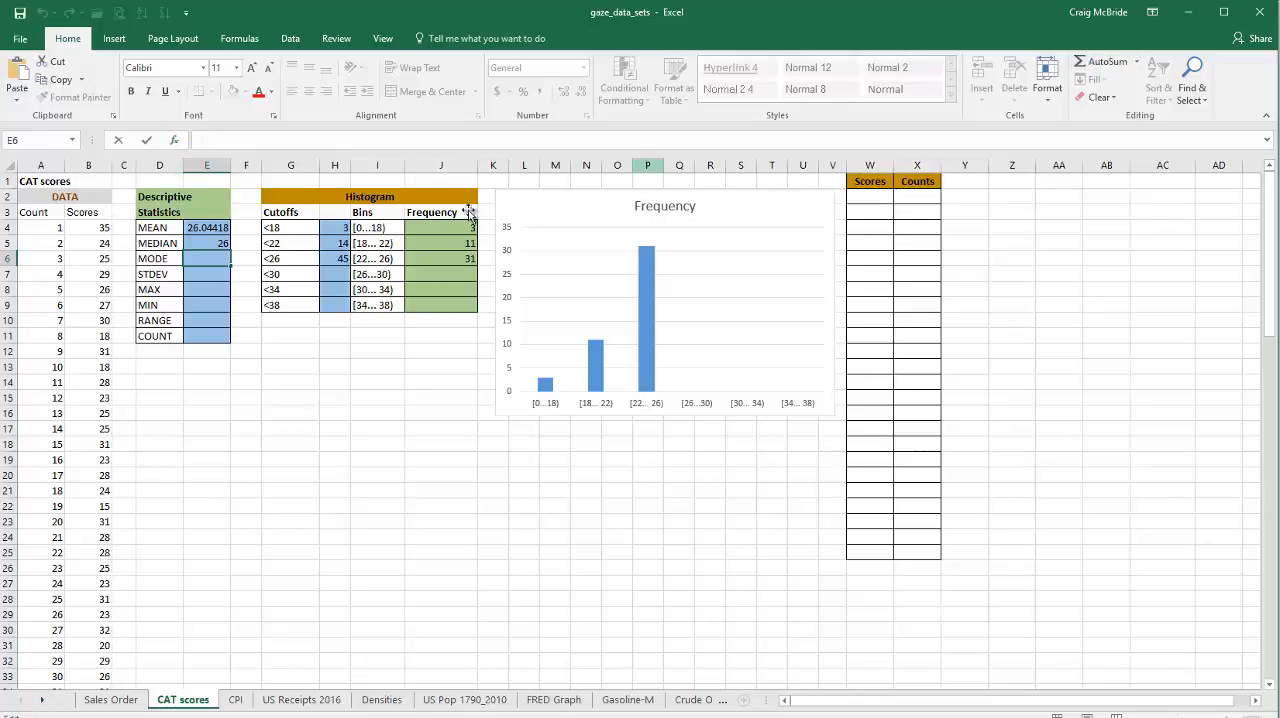
{"action": "left_click", "coordinate": [213, 140]}
{"action": "type", "text": "="}
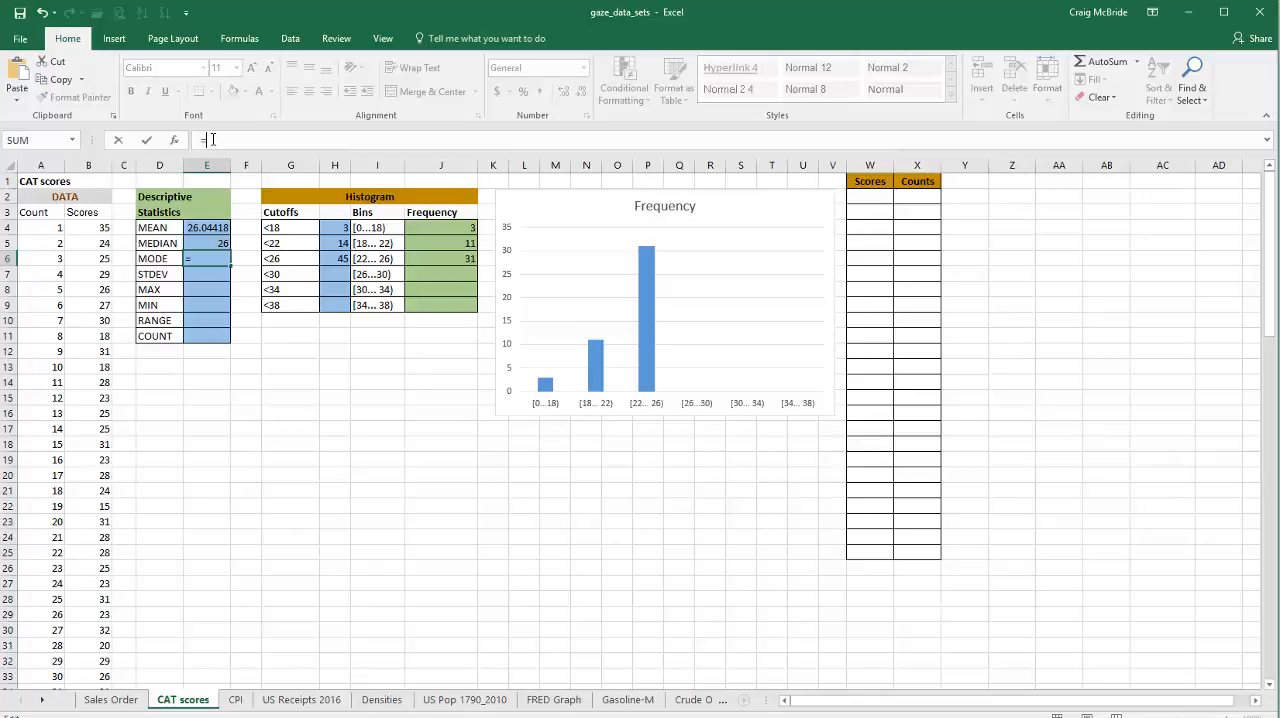
{"action": "type", "text": "mo"}
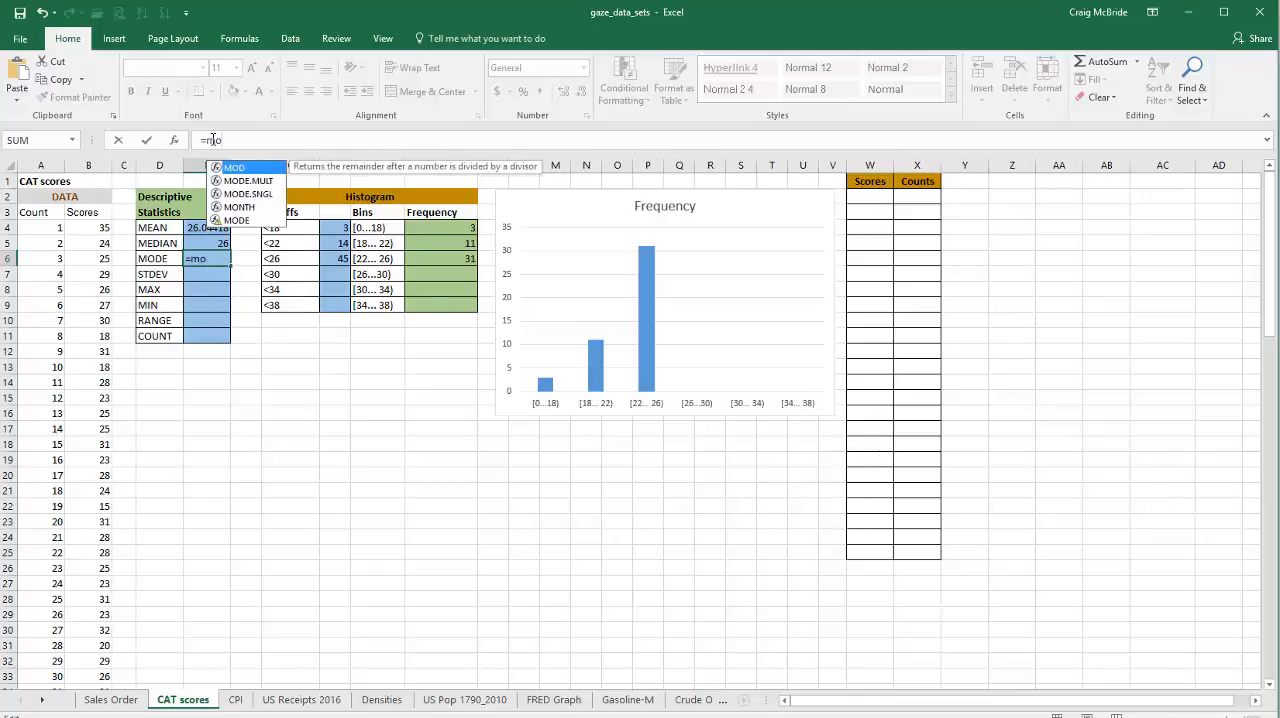
{"action": "type", "text": "de"}
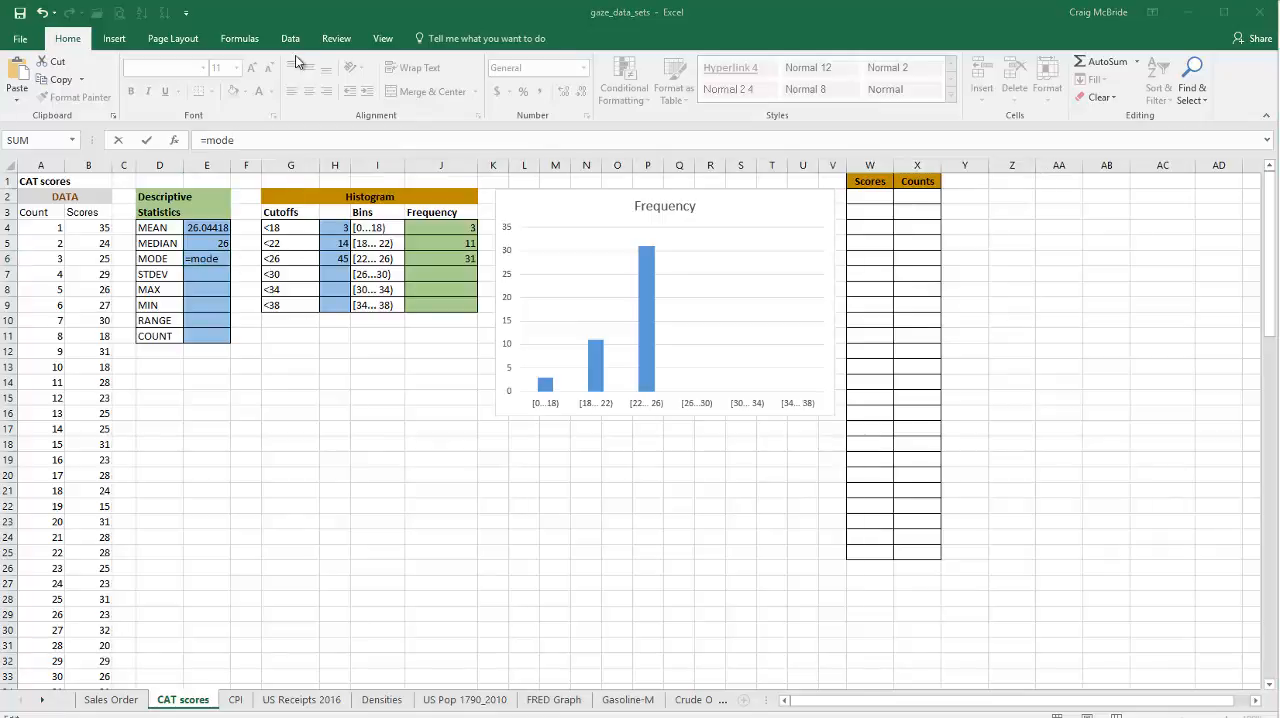
{"action": "left_click", "coordinate": [309, 10]}
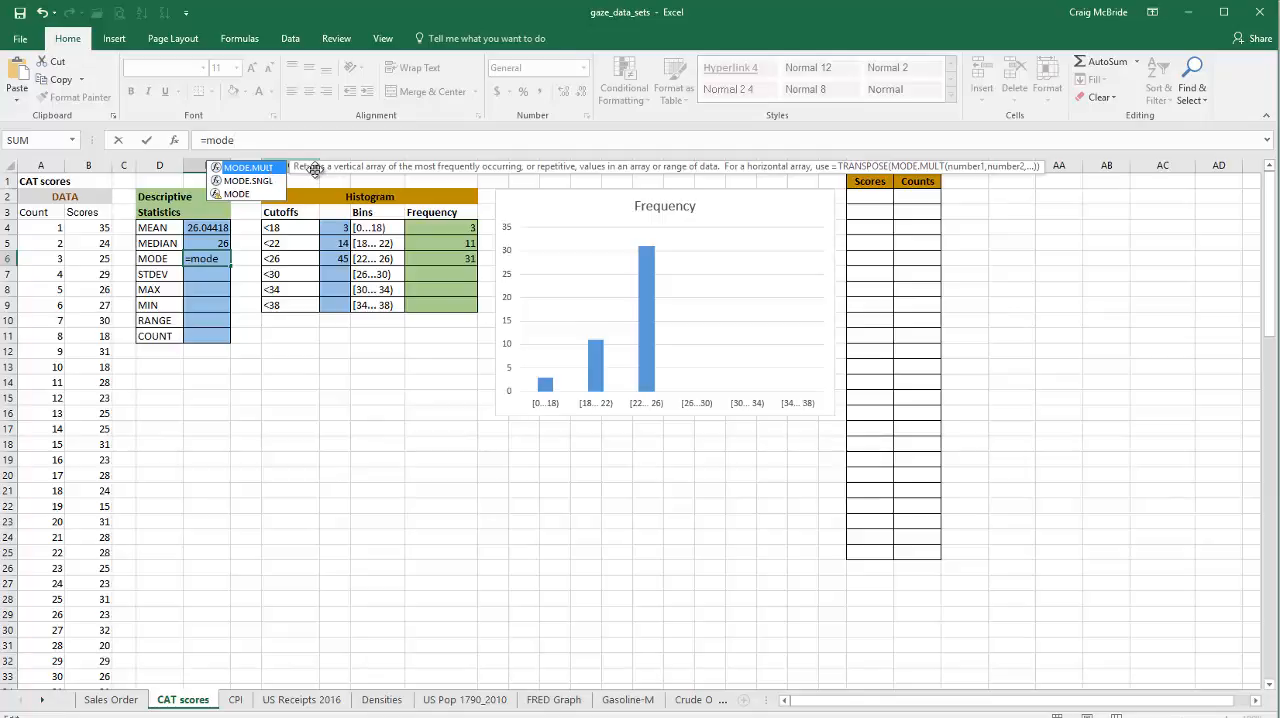
{"action": "double_click", "coordinate": [254, 168]}
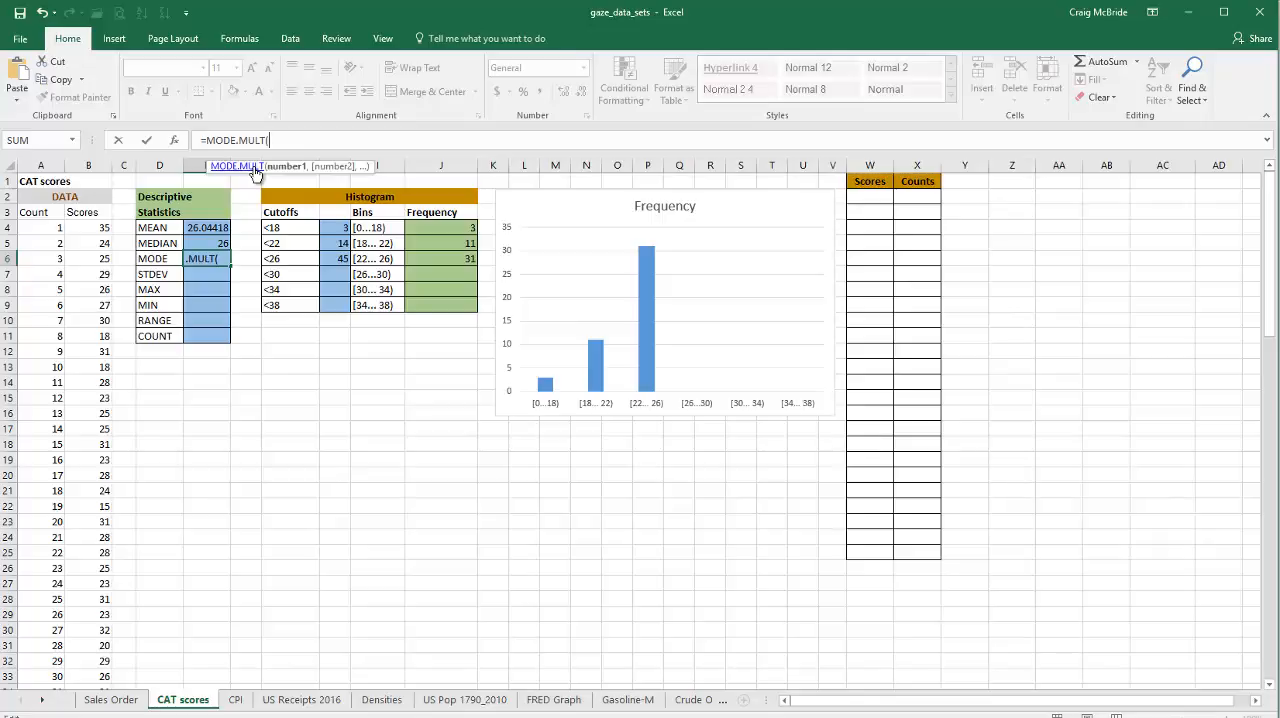
{"action": "type", "text": "scores"}
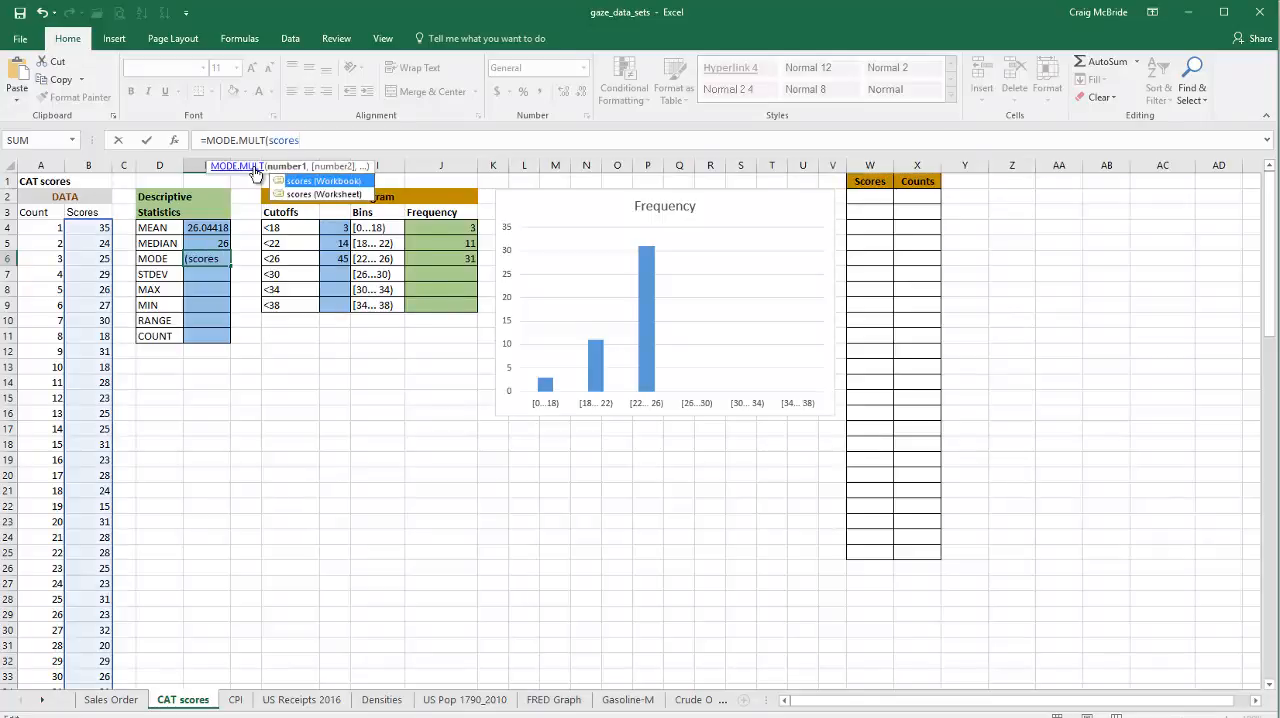
{"action": "type", "text": ")"}
{"action": "key", "text": "Return"}
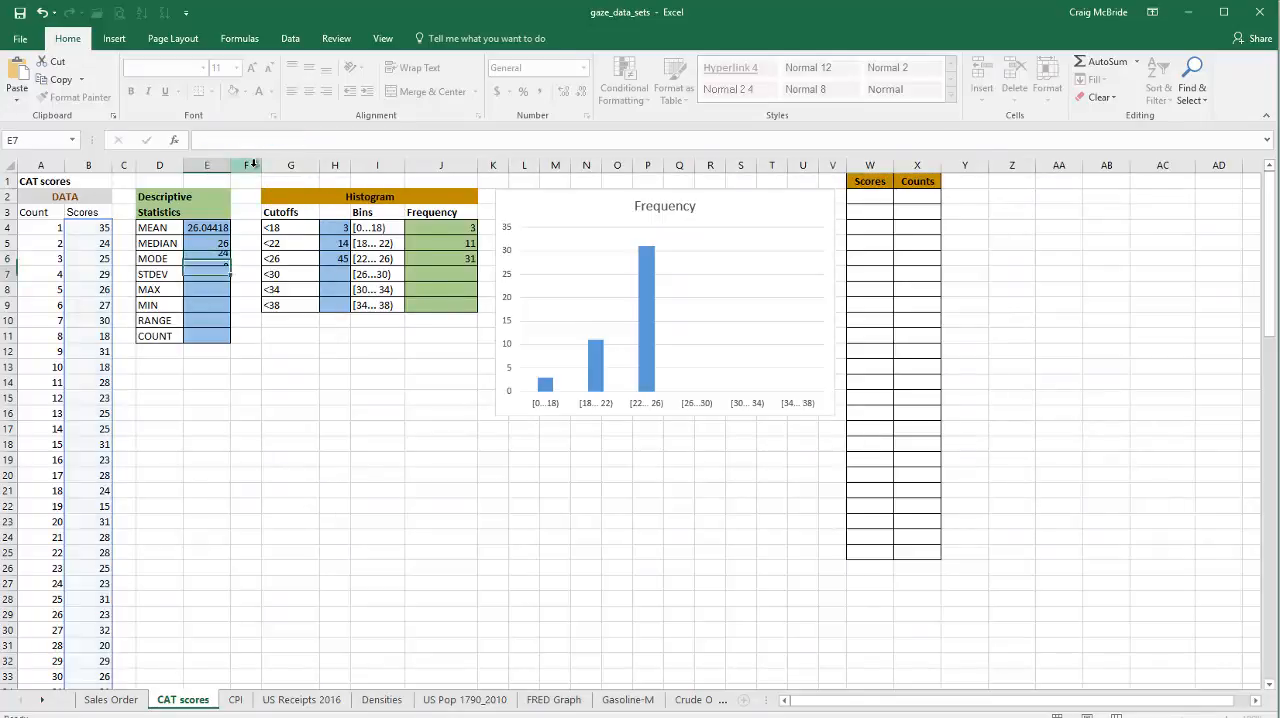
Step: Change the function in cell E6 from MODE.MULT to MODE so that the formula reads =MODE(scores)
{"action": "key", "text": "Up"}
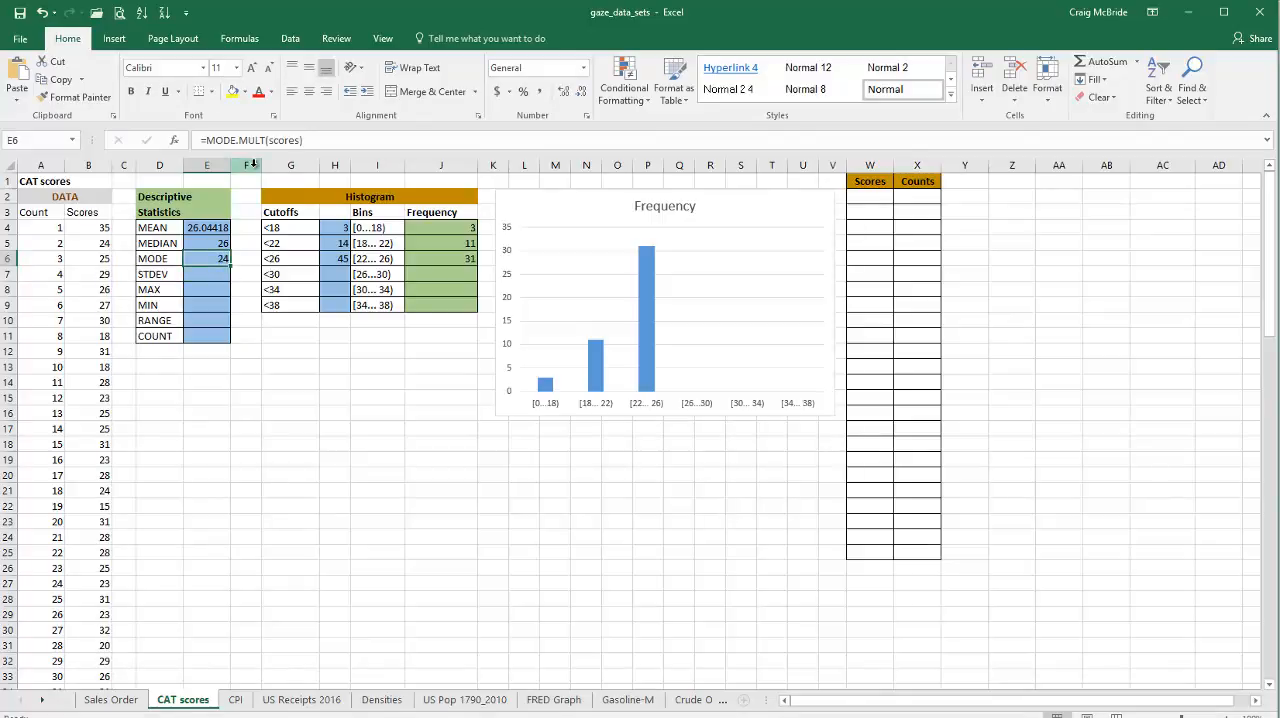
{"action": "left_click", "coordinate": [267, 140]}
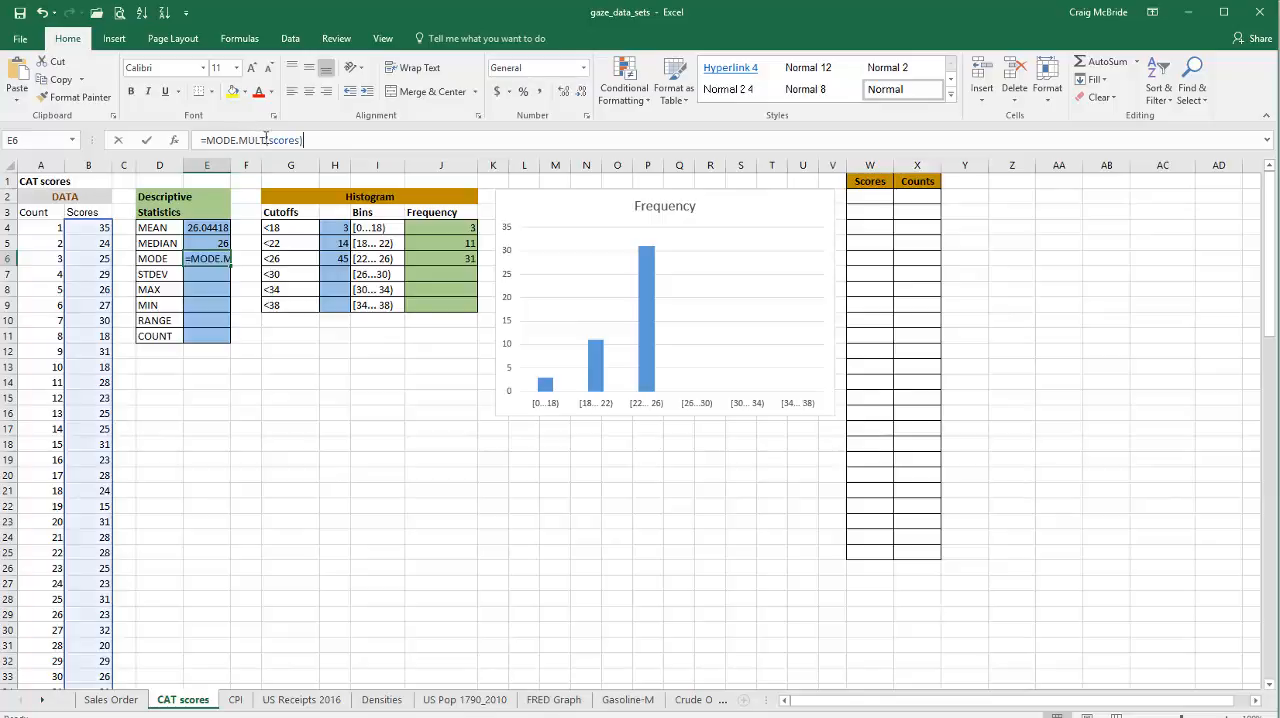
{"action": "left_click", "coordinate": [267, 140]}
{"action": "key", "text": "BackSpace"}
{"action": "key", "text": "BackSpace"}
{"action": "key", "text": "BackSpace"}
{"action": "key", "text": "BackSpace"}
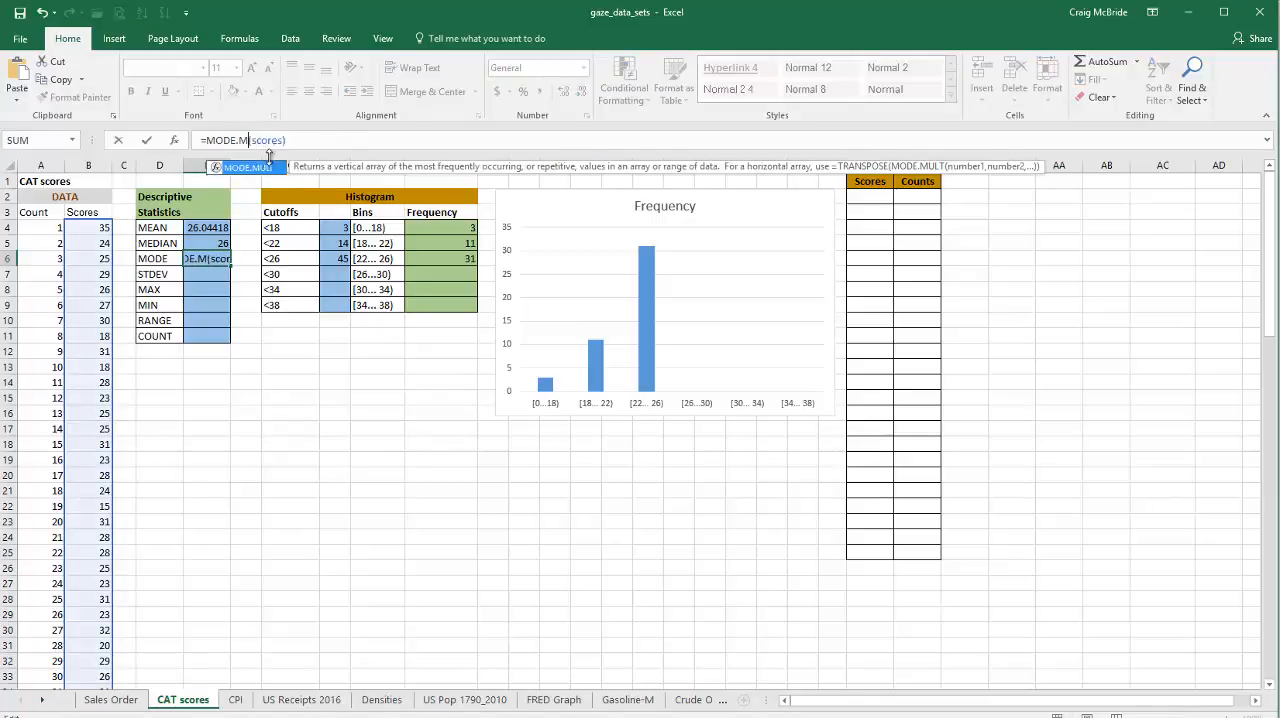
{"action": "key", "text": "BackSpace"}
{"action": "key", "text": "BackSpace"}
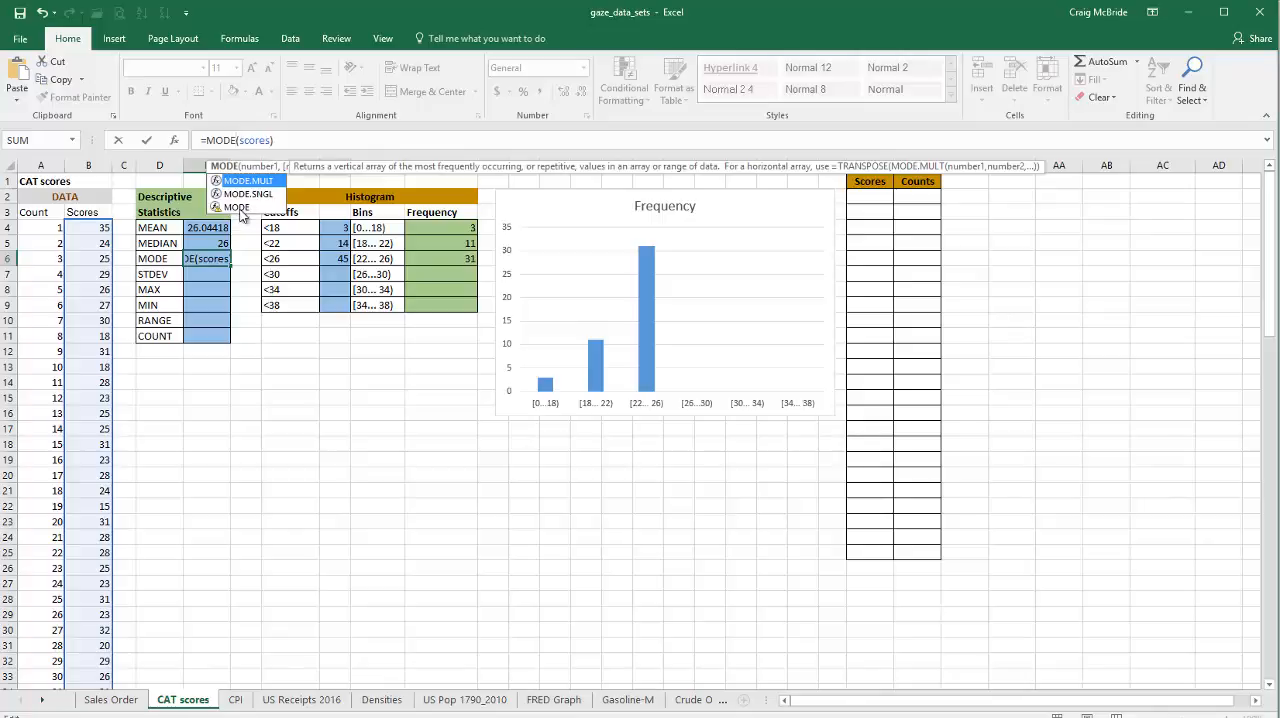
{"action": "key", "text": "Return"}
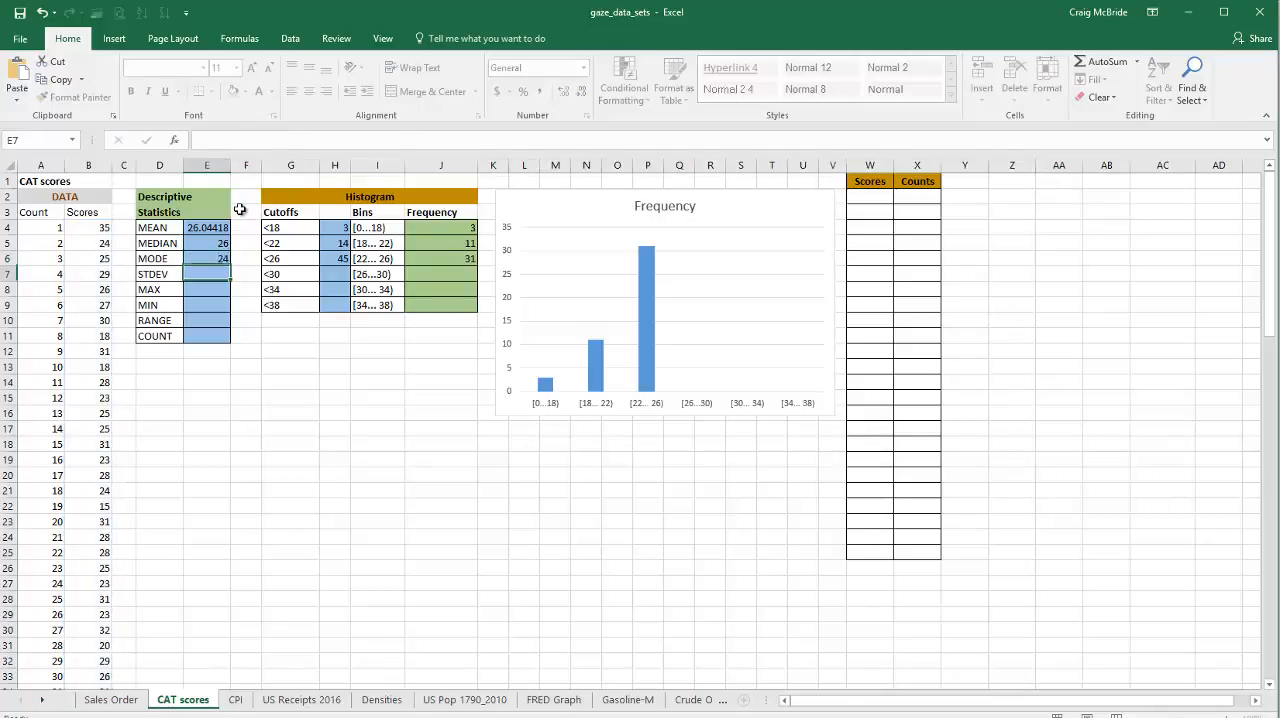
{"action": "left_click", "coordinate": [200, 259]}
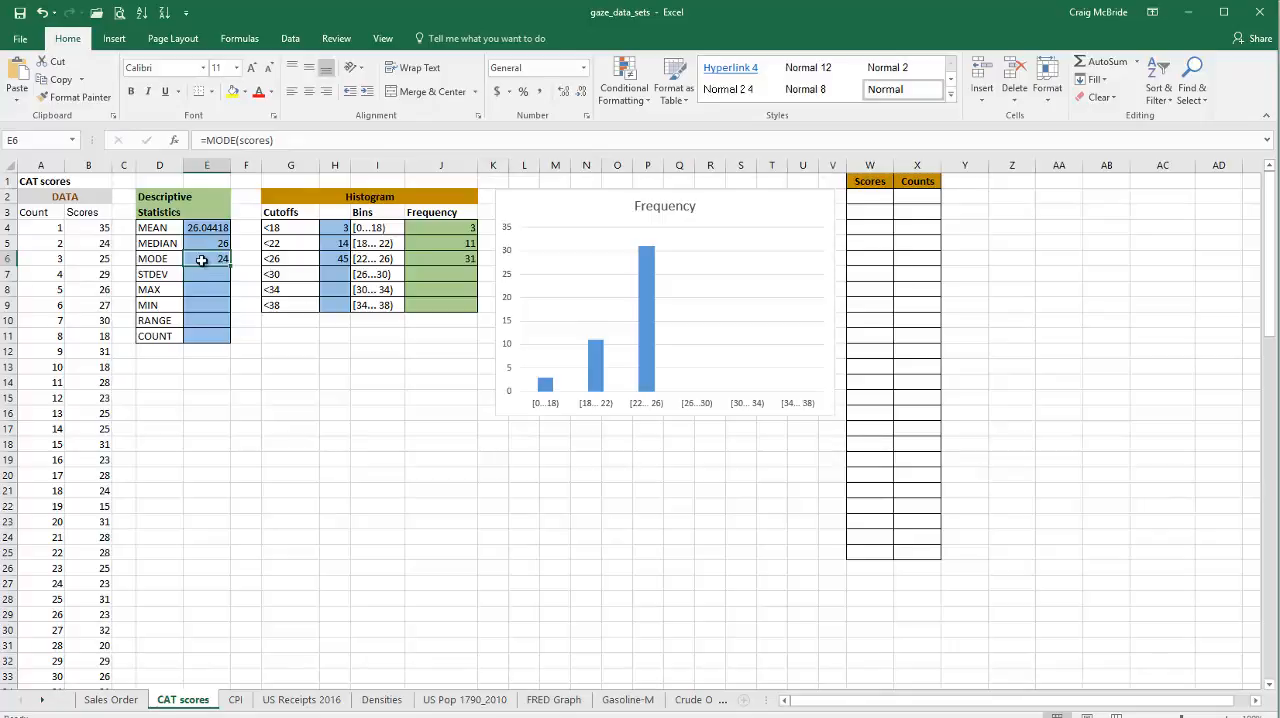
Step: Enter the formula =STDEV.S(scores) in cell E7 for the sample standard deviation of the scores
{"action": "left_click", "coordinate": [208, 274]}
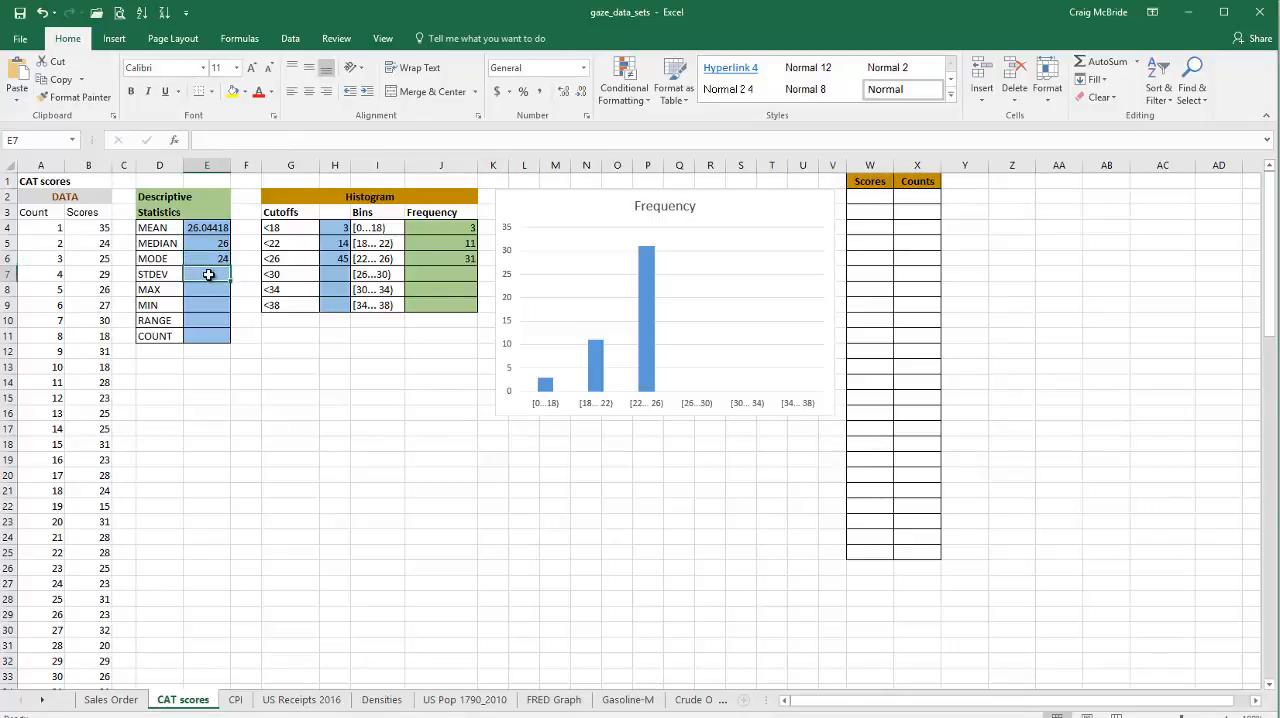
{"action": "type", "text": "="}
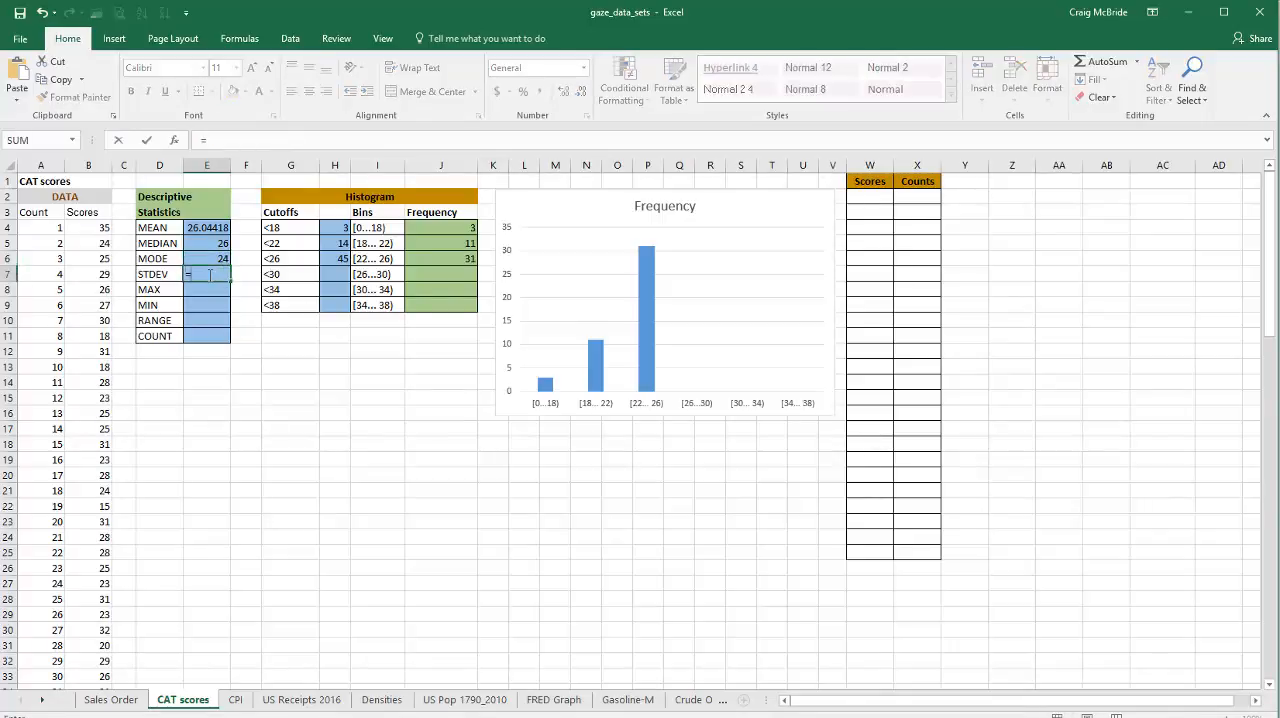
{"action": "type", "text": "st"}
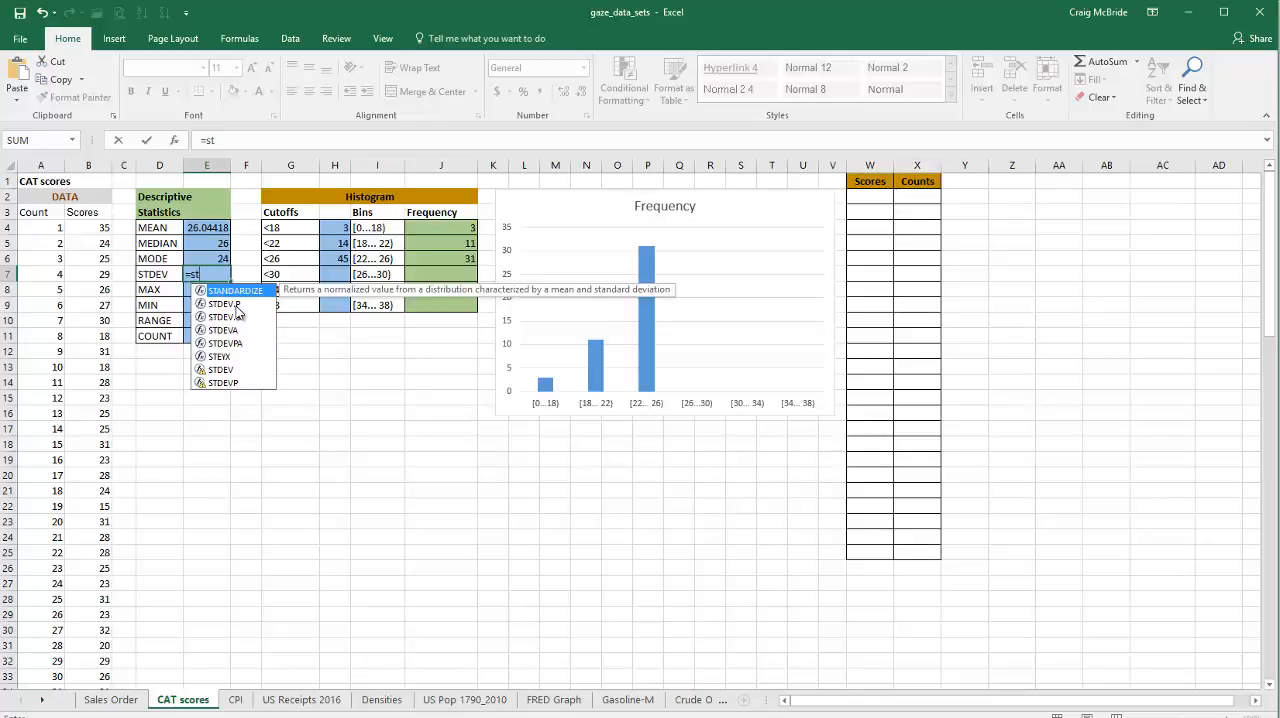
{"action": "double_click", "coordinate": [231, 316]}
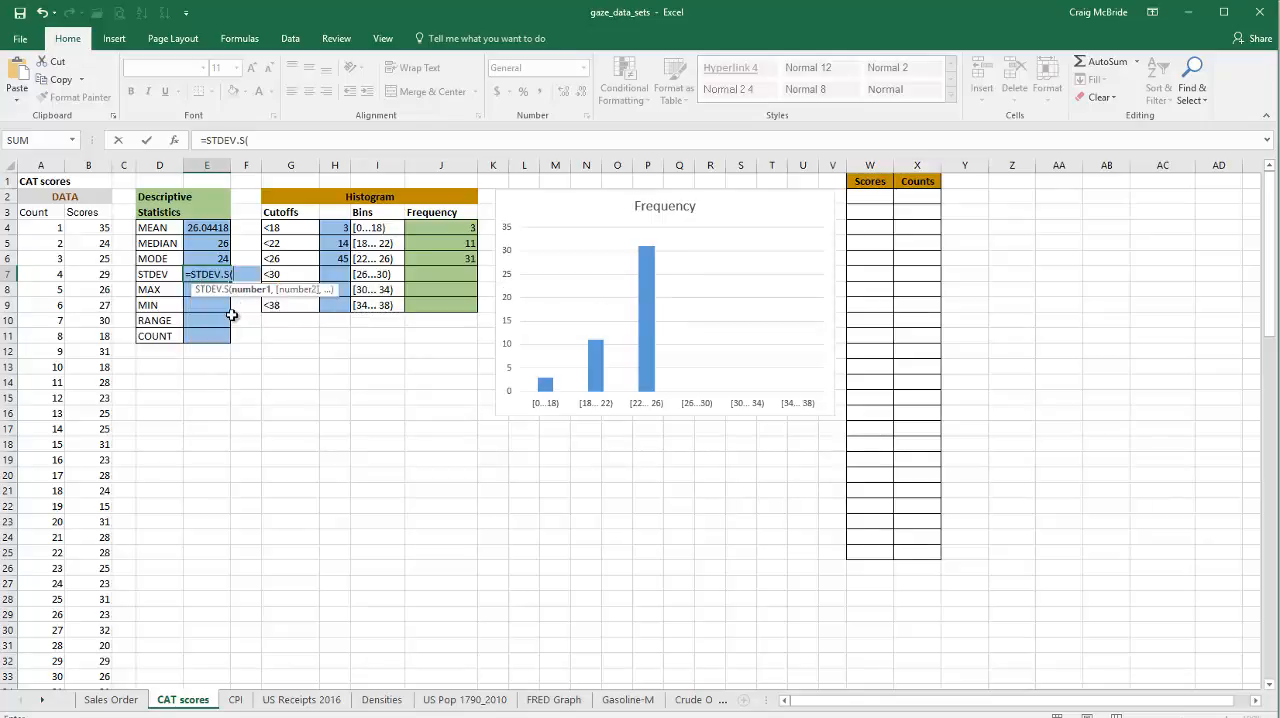
{"action": "left_click", "coordinate": [290, 141]}
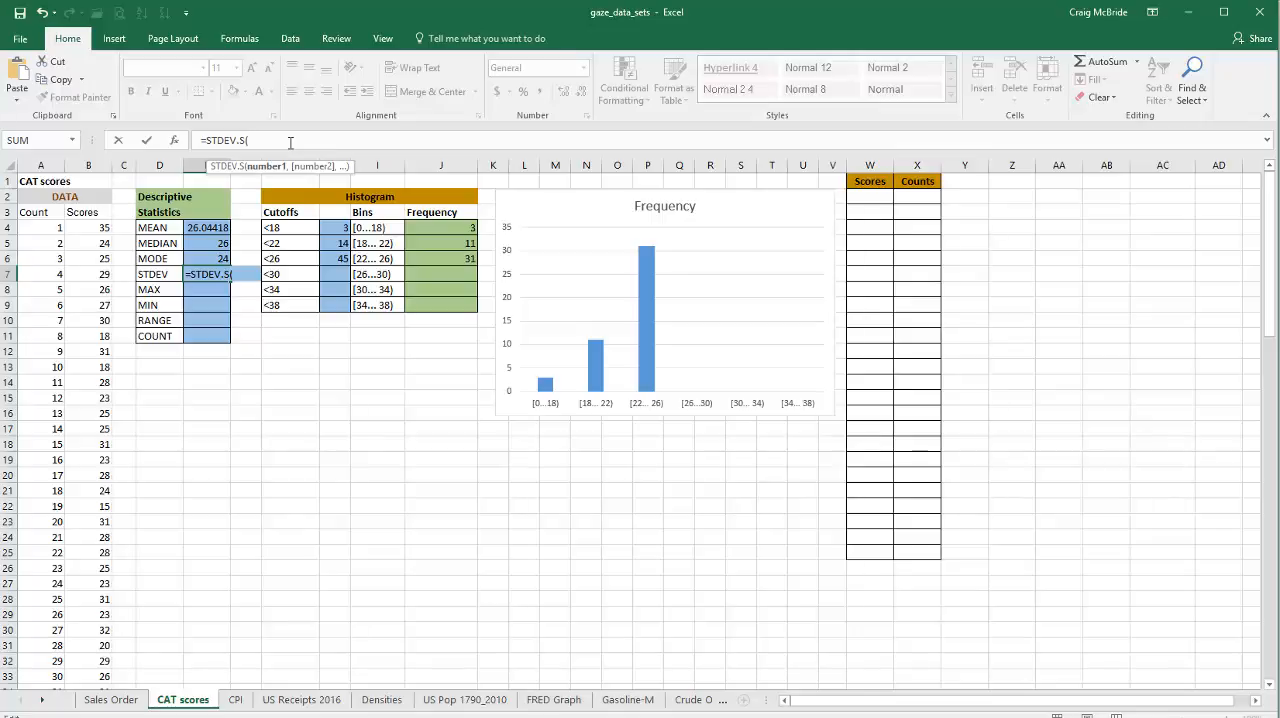
{"action": "type", "text": "scores)"}
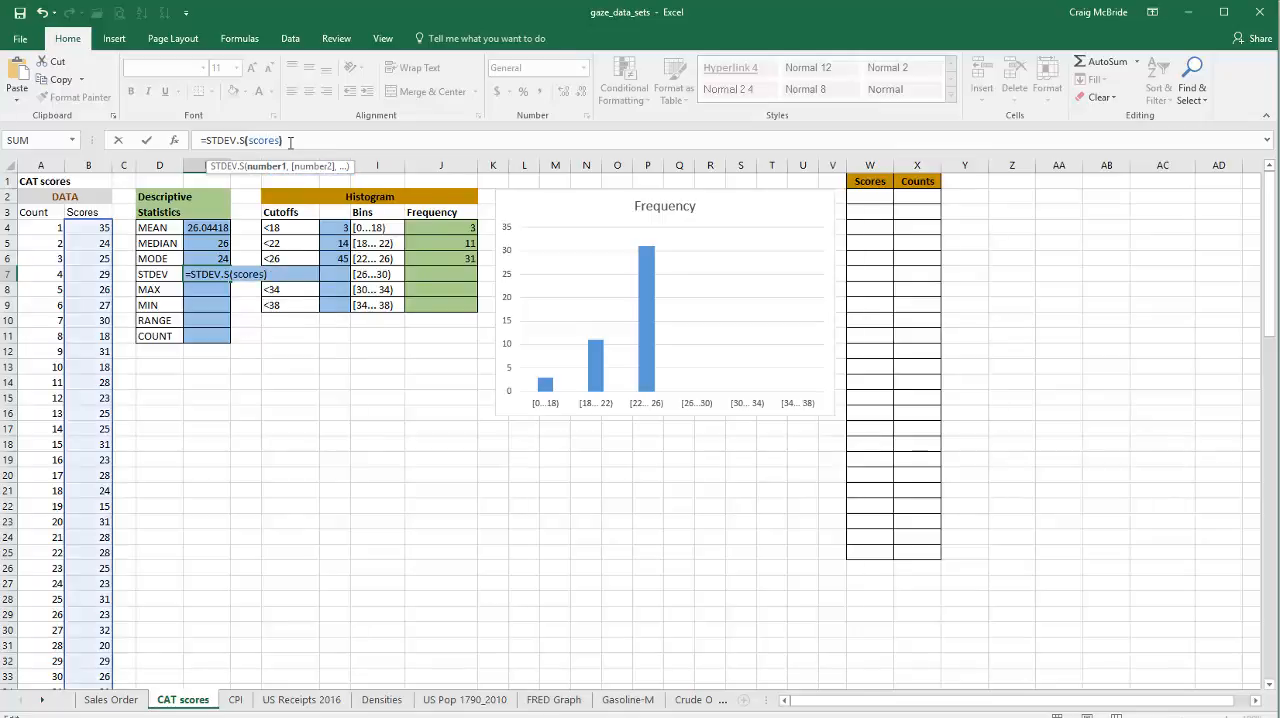
{"action": "key", "text": "Return"}
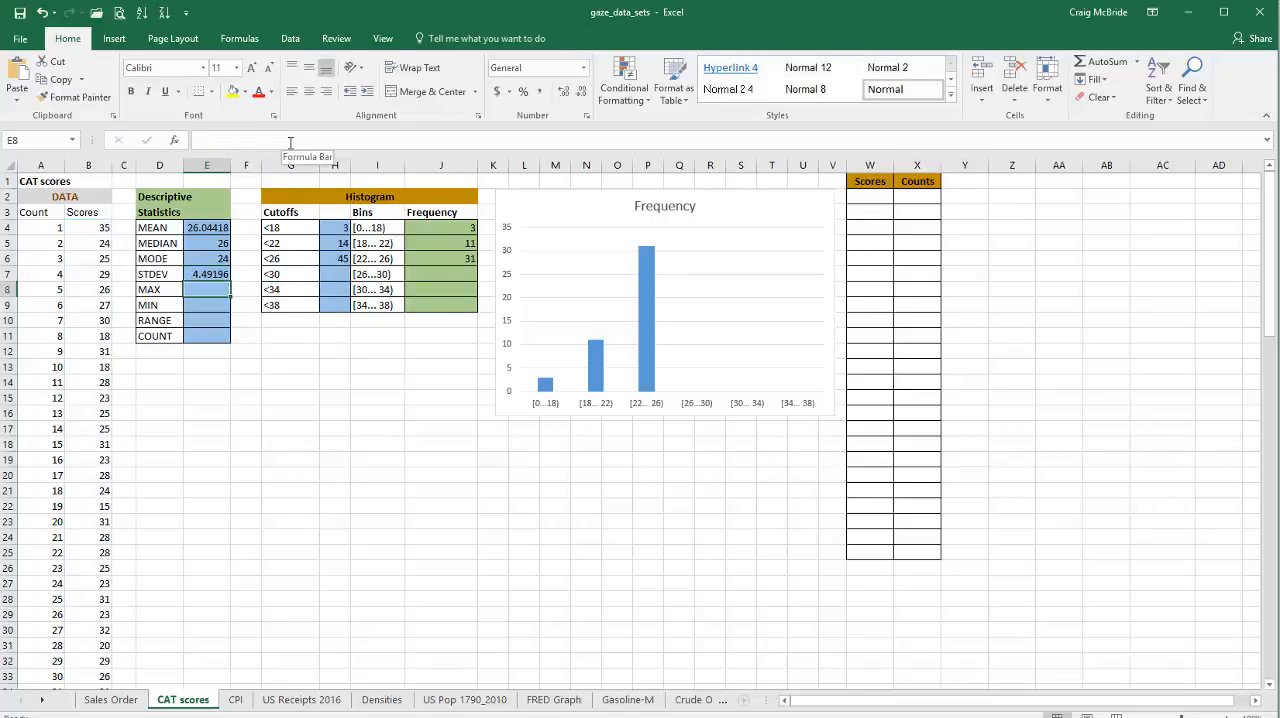
Step: Enter the formula =MAX(scores) in cell E8 for the highest score
{"action": "left_click", "coordinate": [290, 141]}
{"action": "type", "text": "=max"}
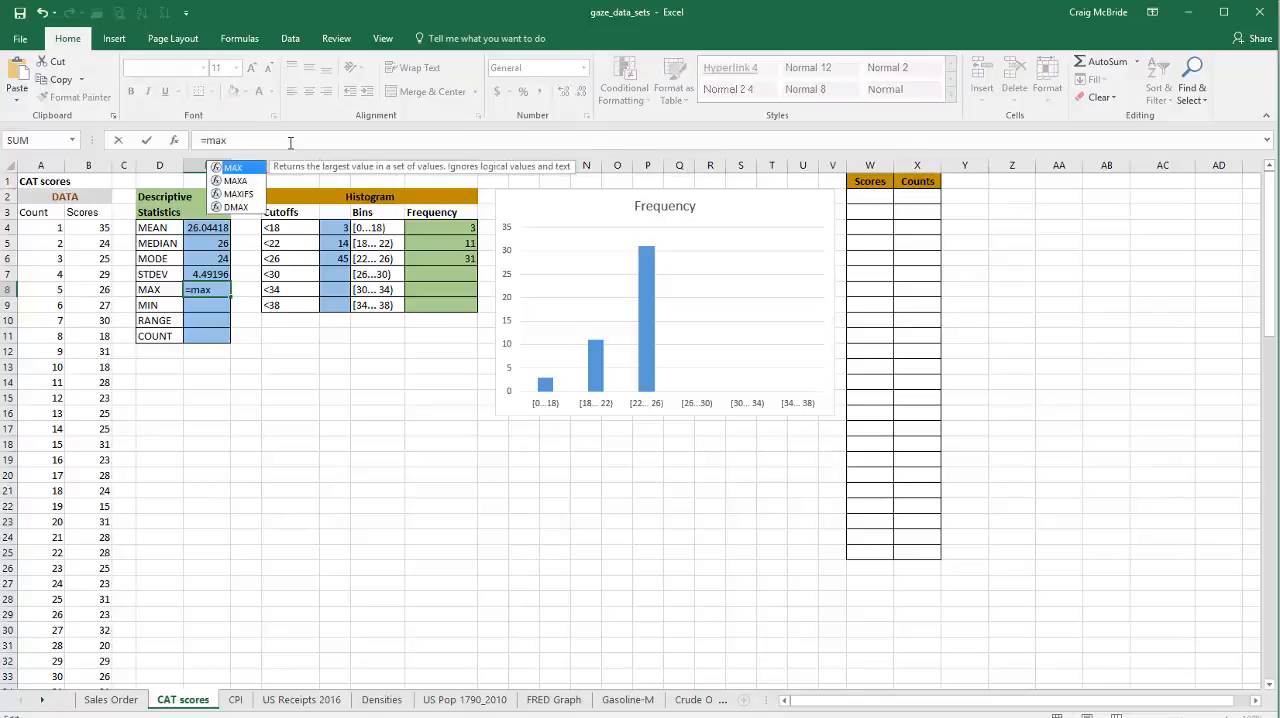
{"action": "type", "text": "(scor"}
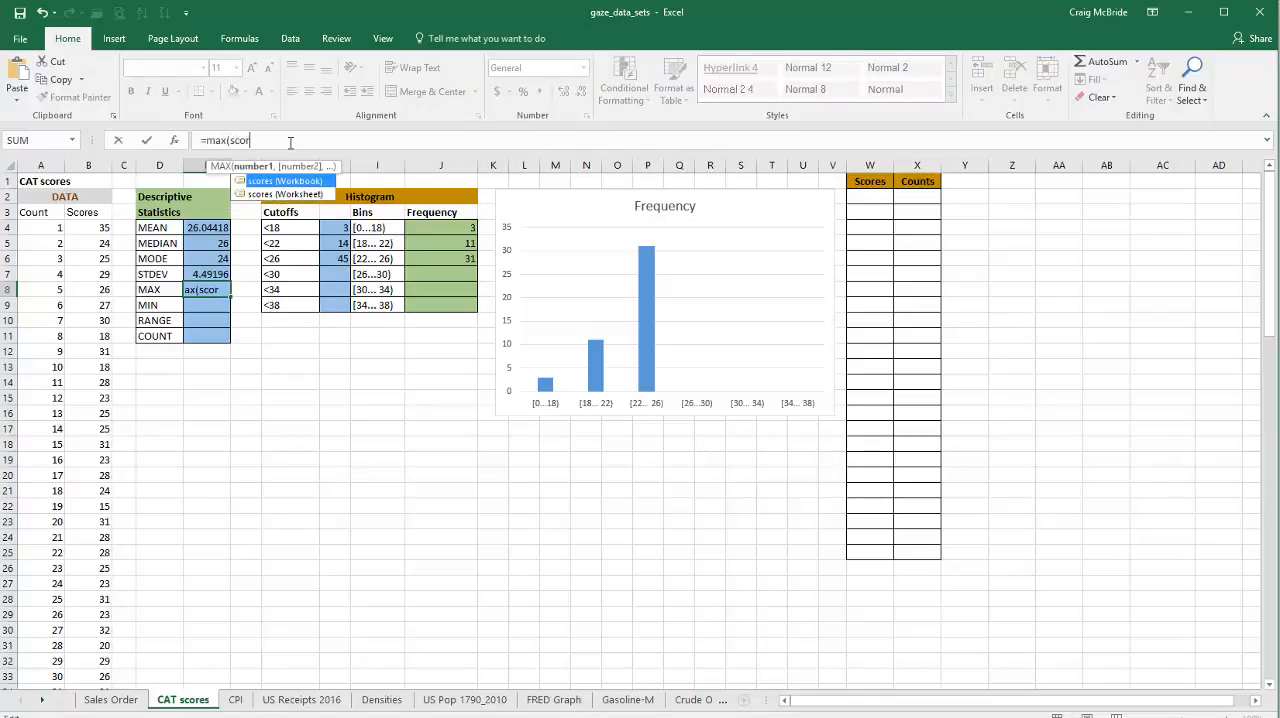
{"action": "type", "text": "es)"}
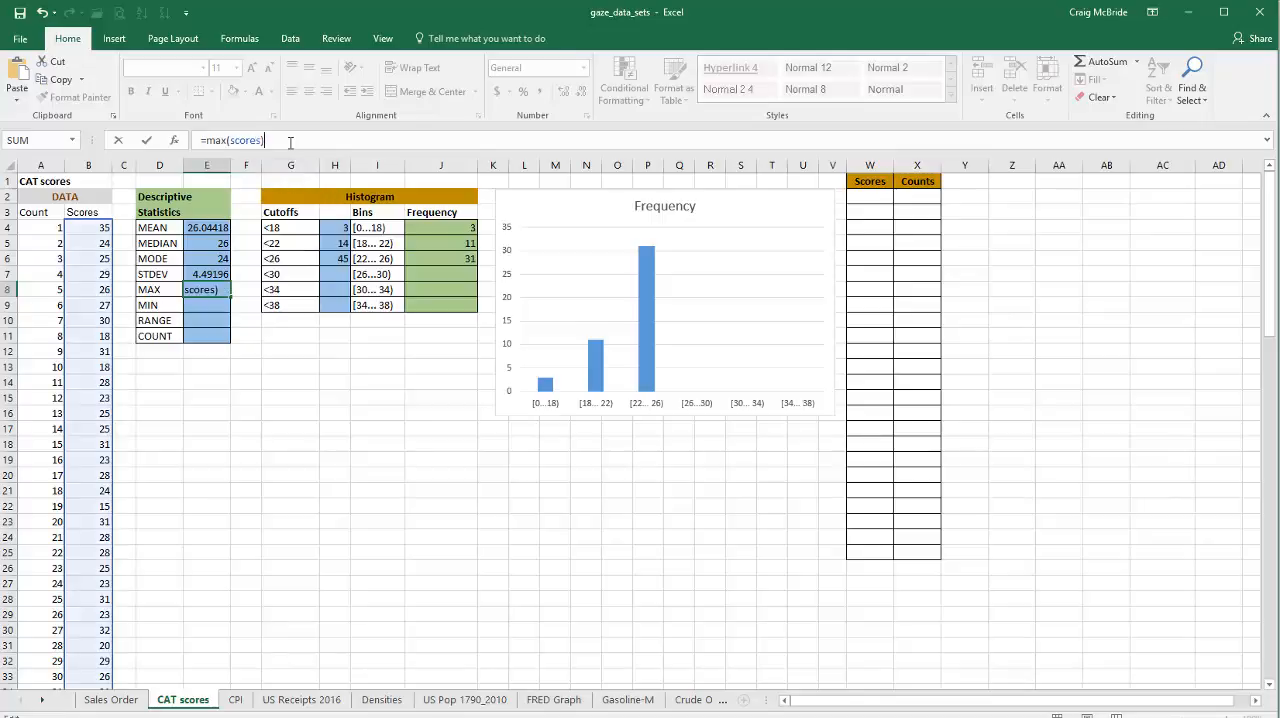
{"action": "key", "text": "Return"}
Step: Enter the formula =MIN(scores) in cell E9 for the lowest score
{"action": "type", "text": "=m"}
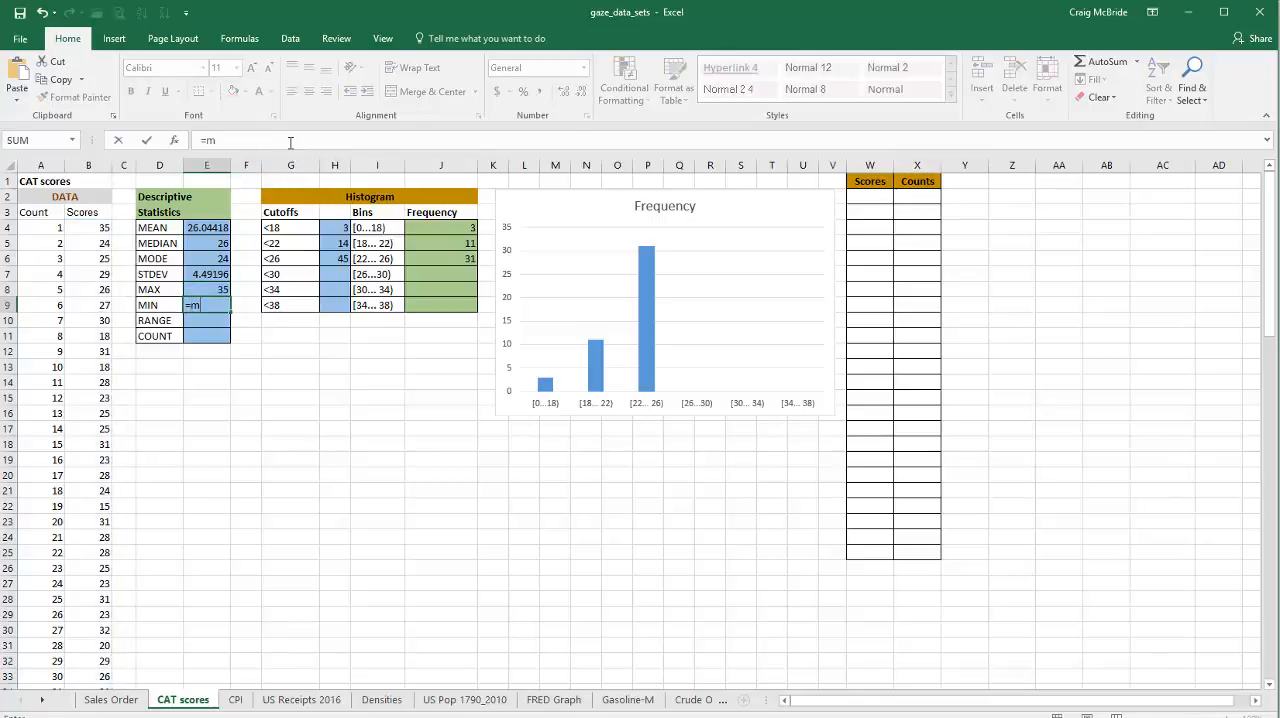
{"action": "type", "text": "in(scores"}
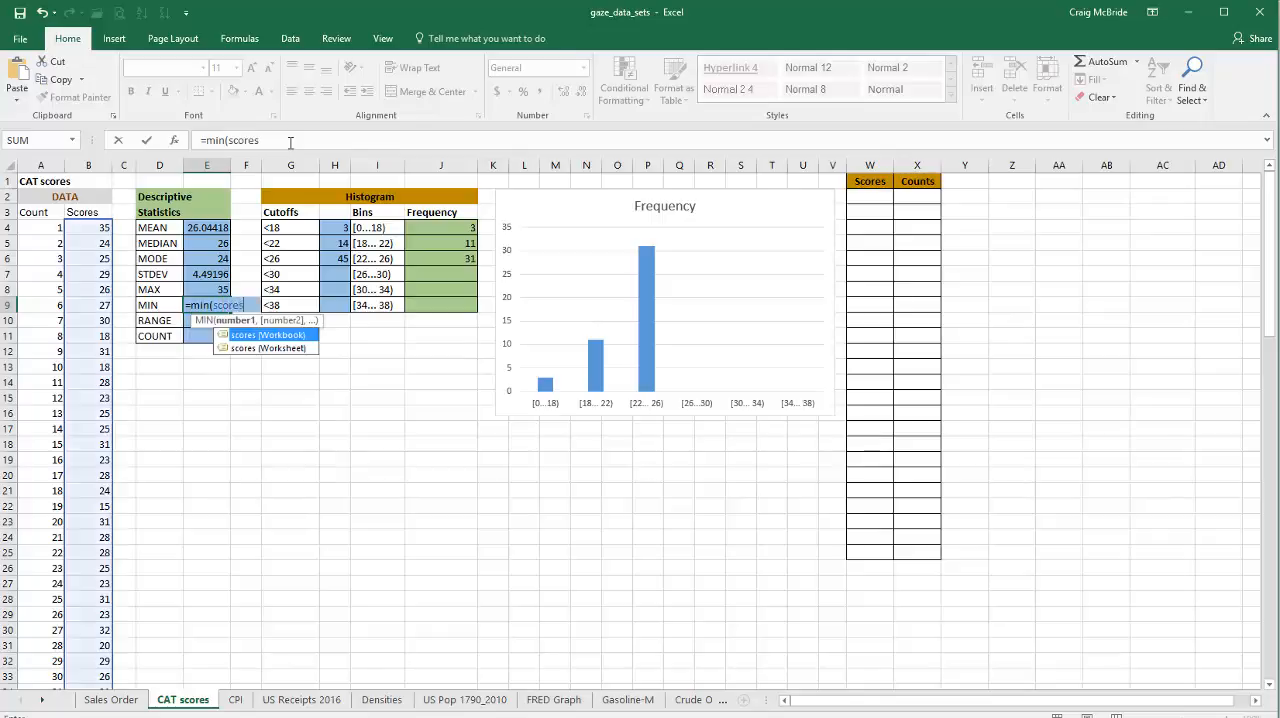
{"action": "type", "text": ")"}
{"action": "key", "text": "Return"}
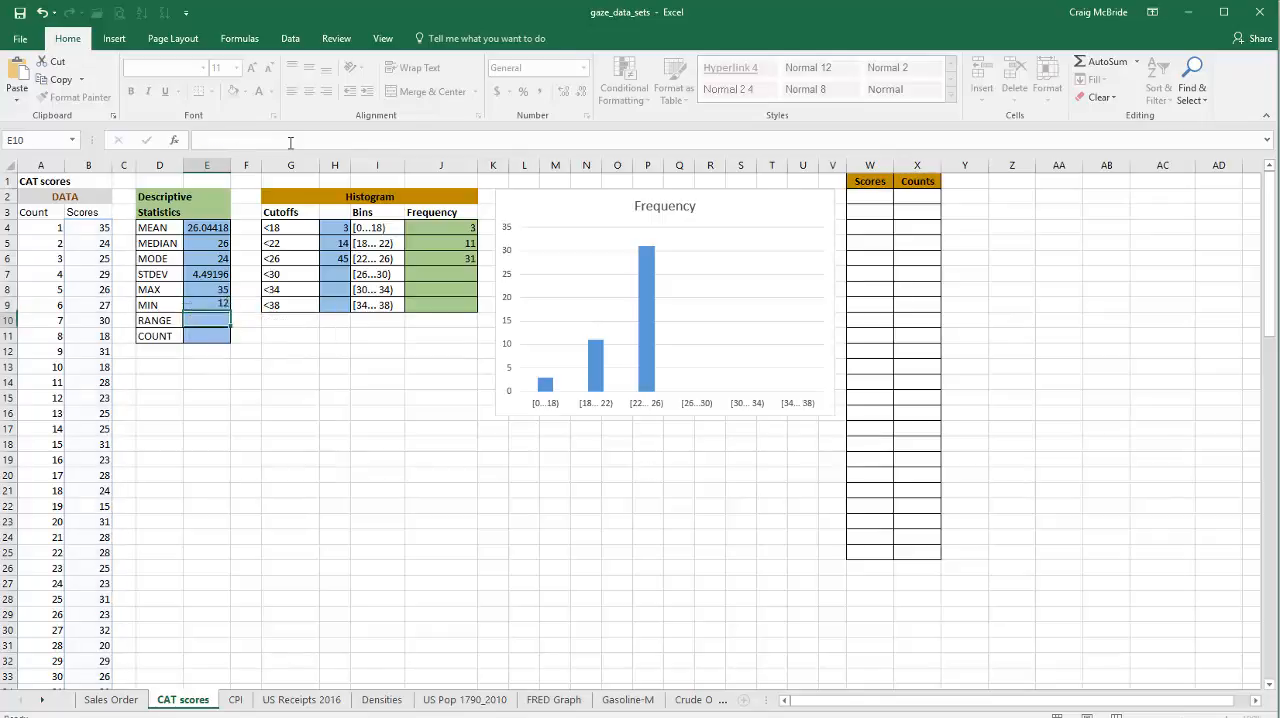
{"action": "type", "text": "=ran"}
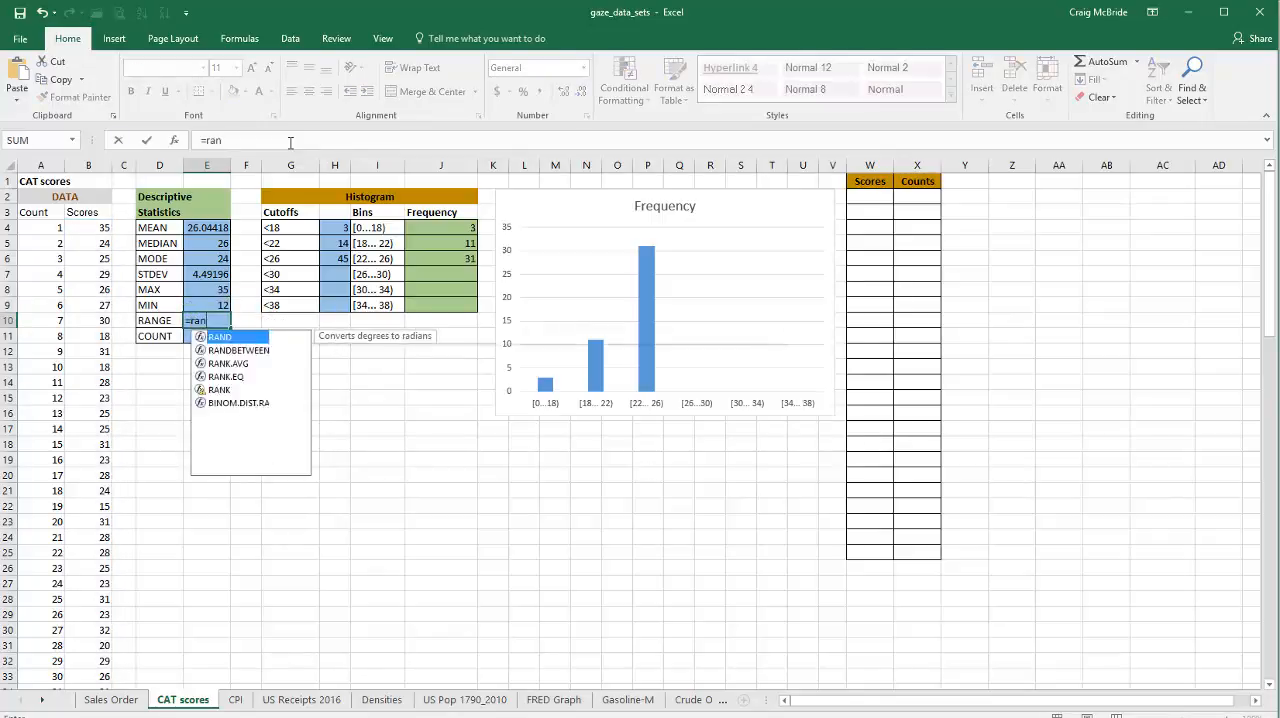
{"action": "type", "text": "ge"}
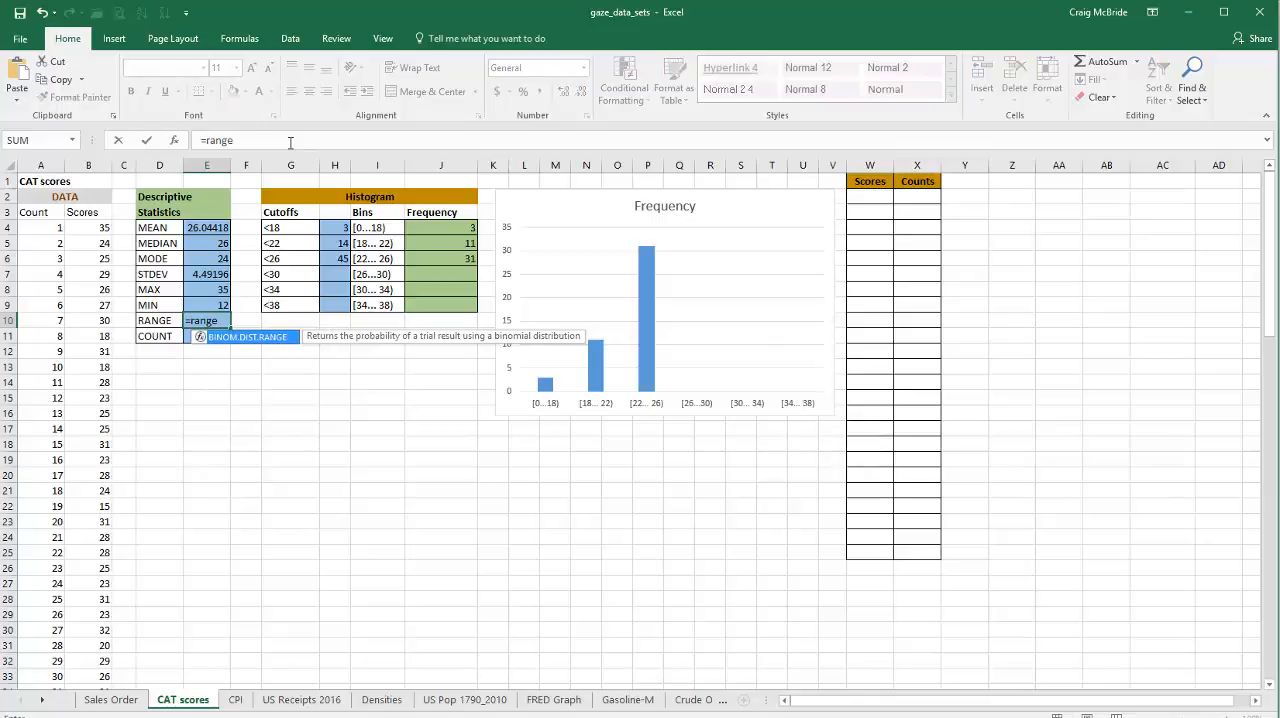
{"action": "key", "text": "BackSpace"}
{"action": "key", "text": "BackSpace"}
{"action": "key", "text": "BackSpace"}
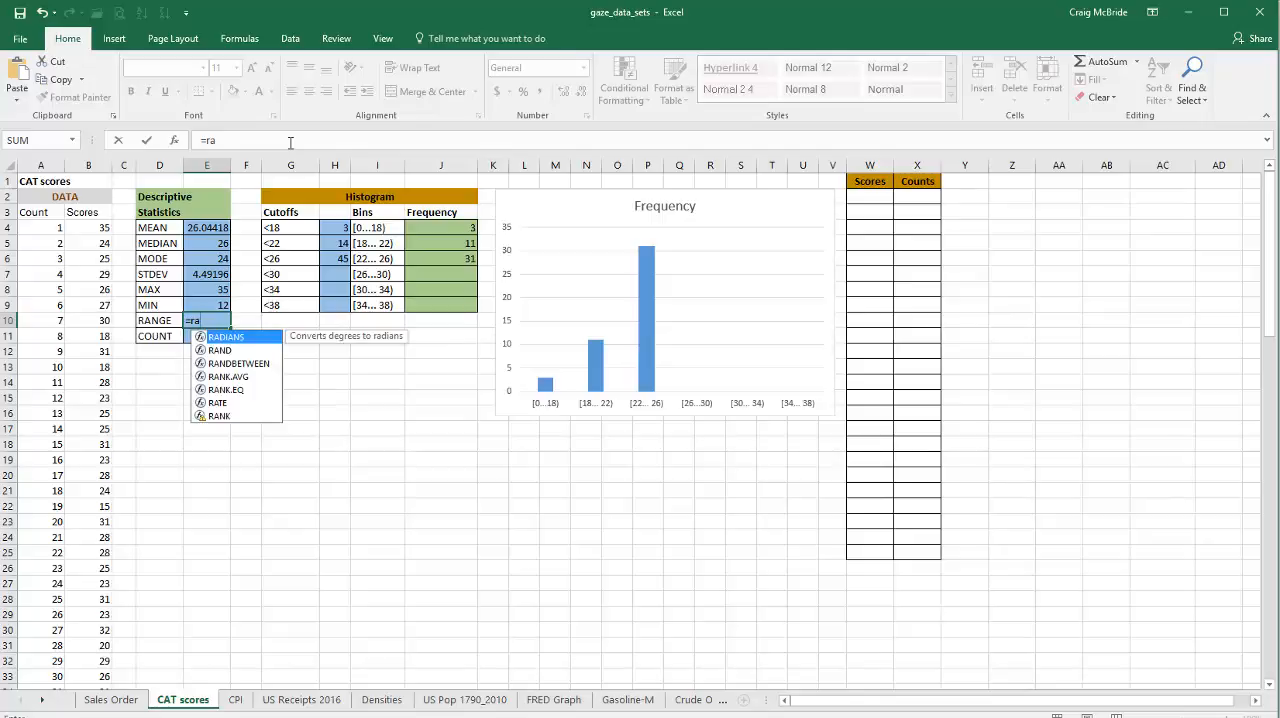
{"action": "key", "text": "BackSpace"}
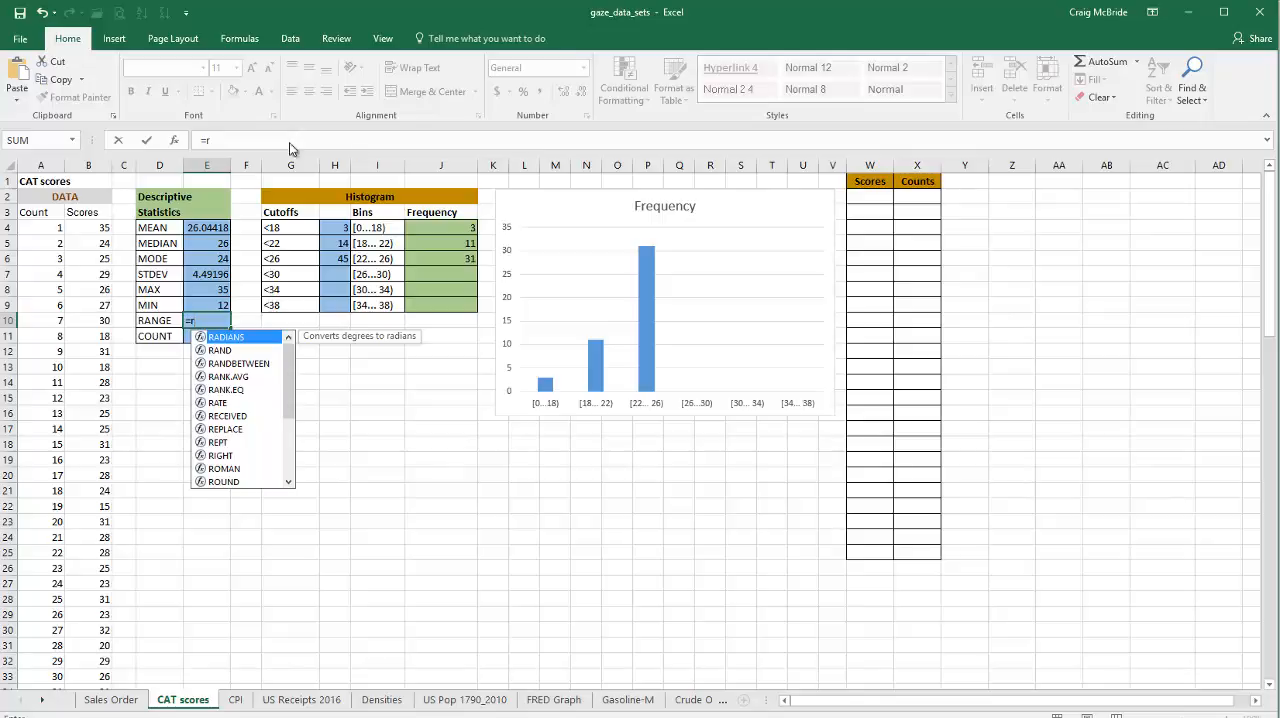
{"action": "key", "text": "Return"}
{"action": "key", "text": "Return"}
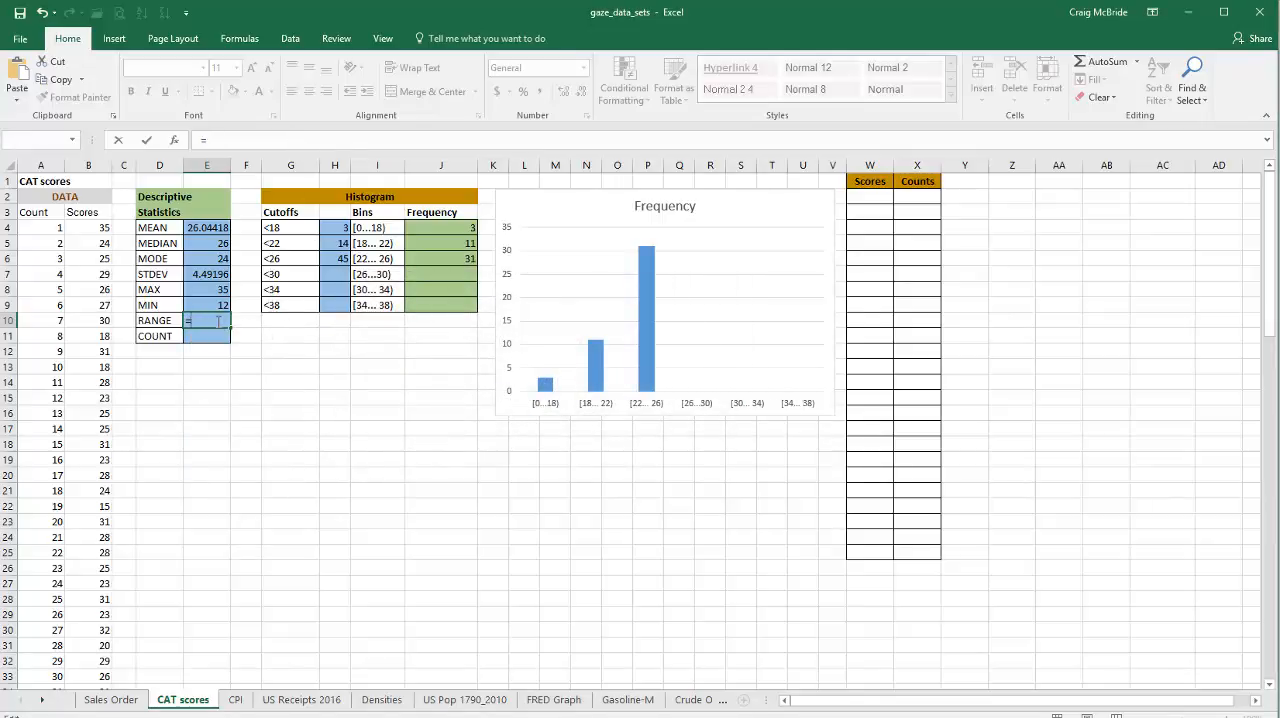
{"action": "key", "text": "Escape"}
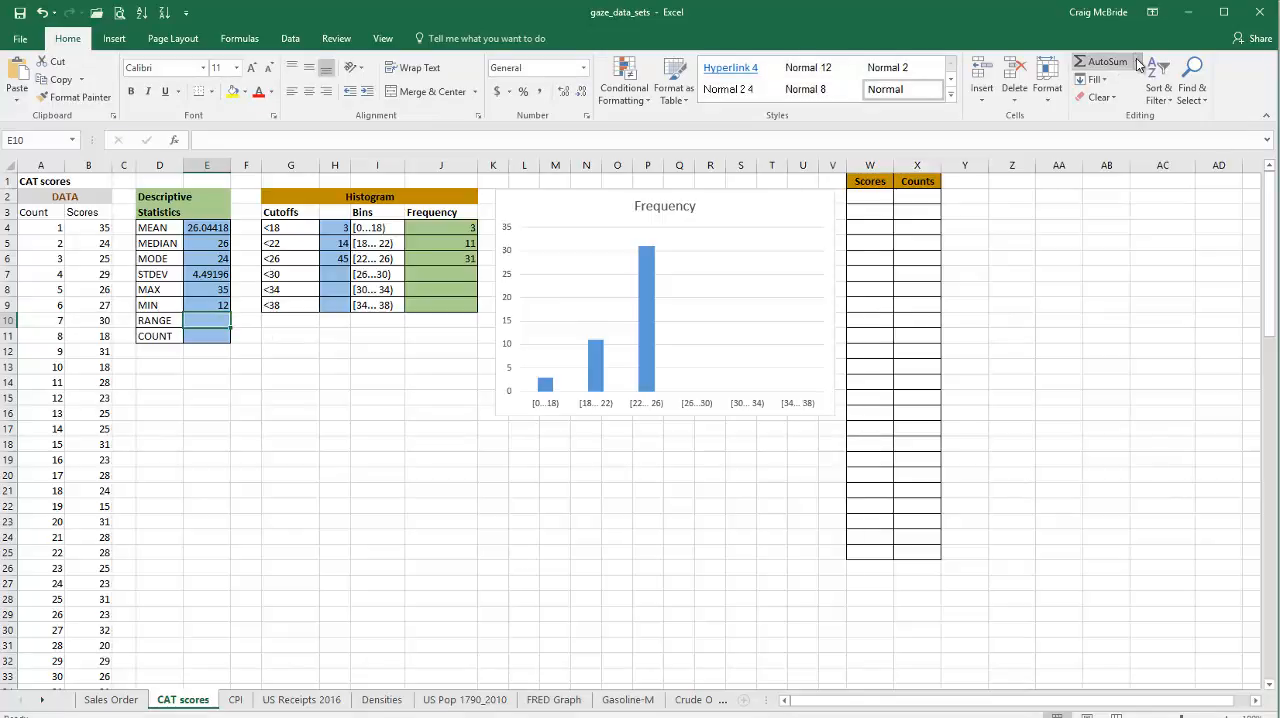
Step: Search the full function library for a range function to use in cell E10
{"action": "left_click", "coordinate": [1137, 62]}
{"action": "left_click", "coordinate": [1127, 176]}
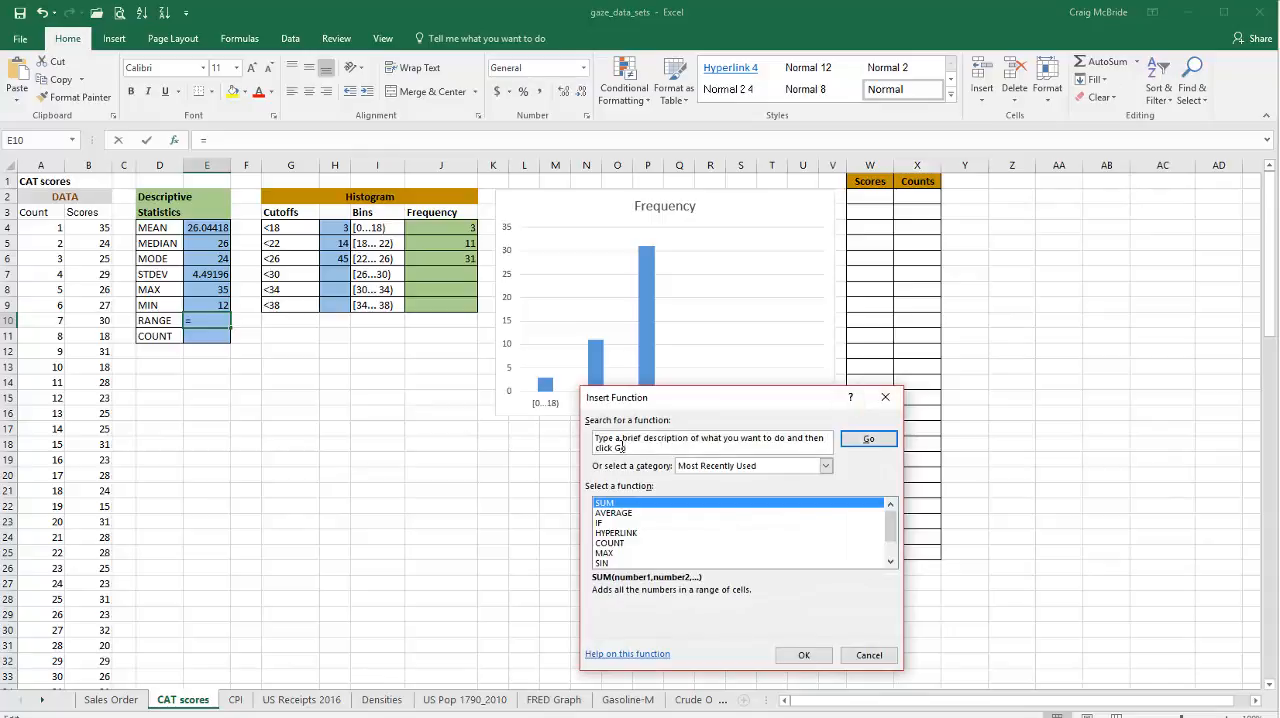
{"action": "type", "text": "range"}
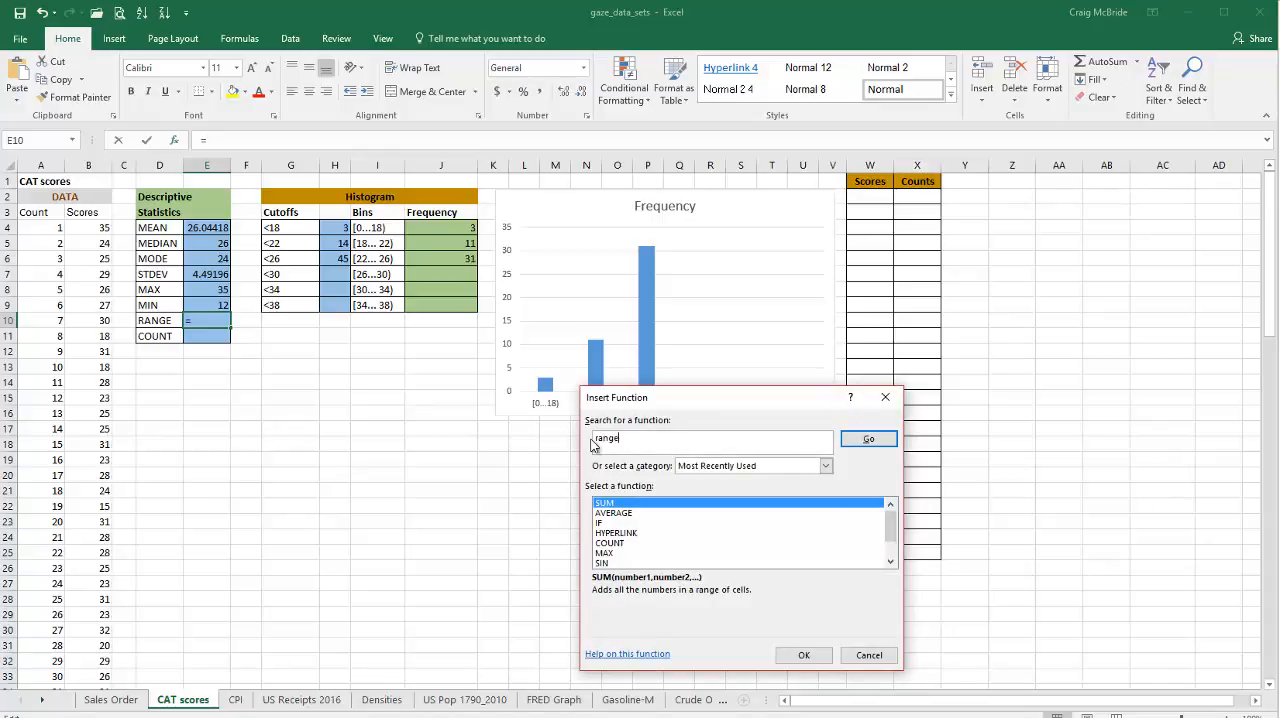
{"action": "key", "text": "Return"}
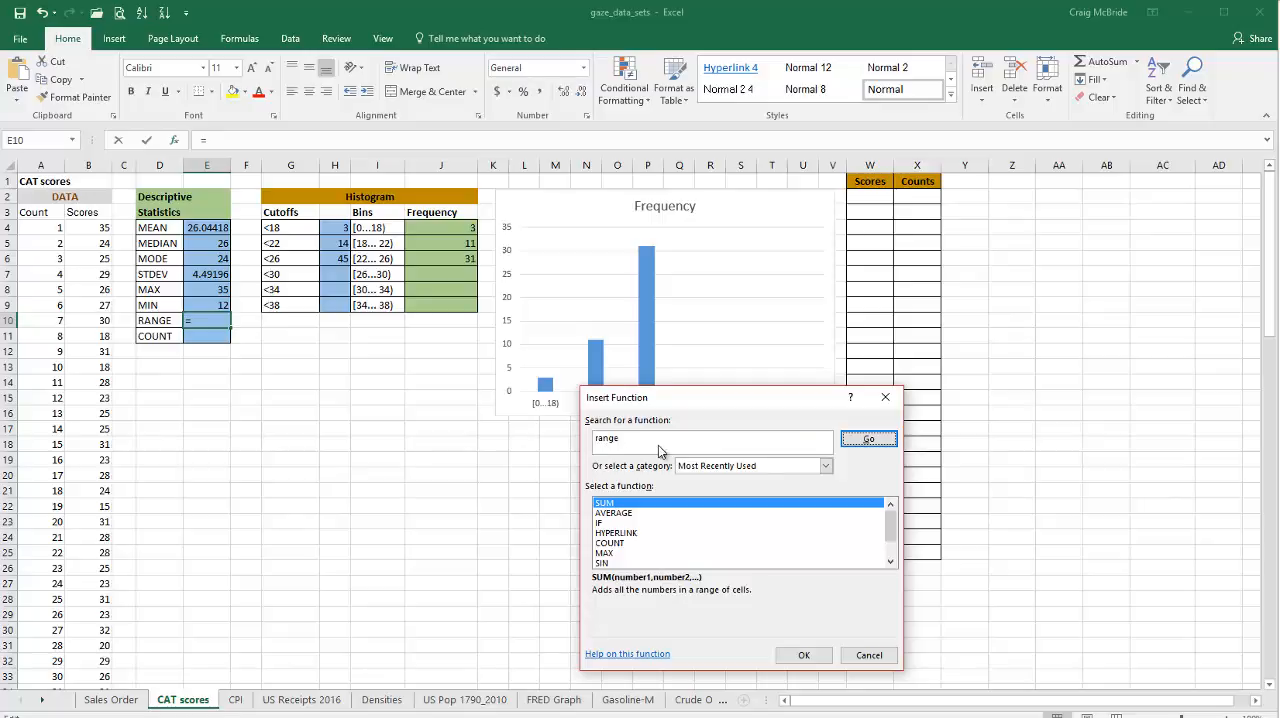
{"action": "left_click", "coordinate": [815, 466]}
{"action": "left_click", "coordinate": [730, 500]}
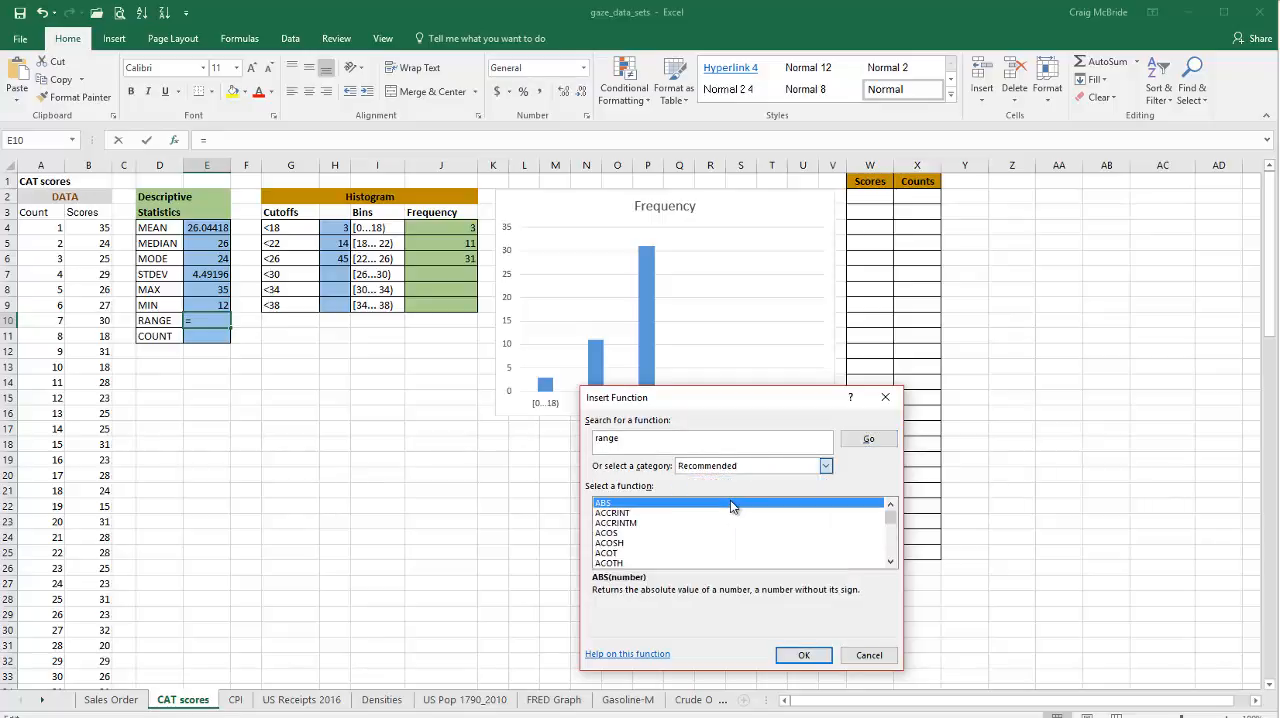
{"action": "left_click", "coordinate": [868, 439]}
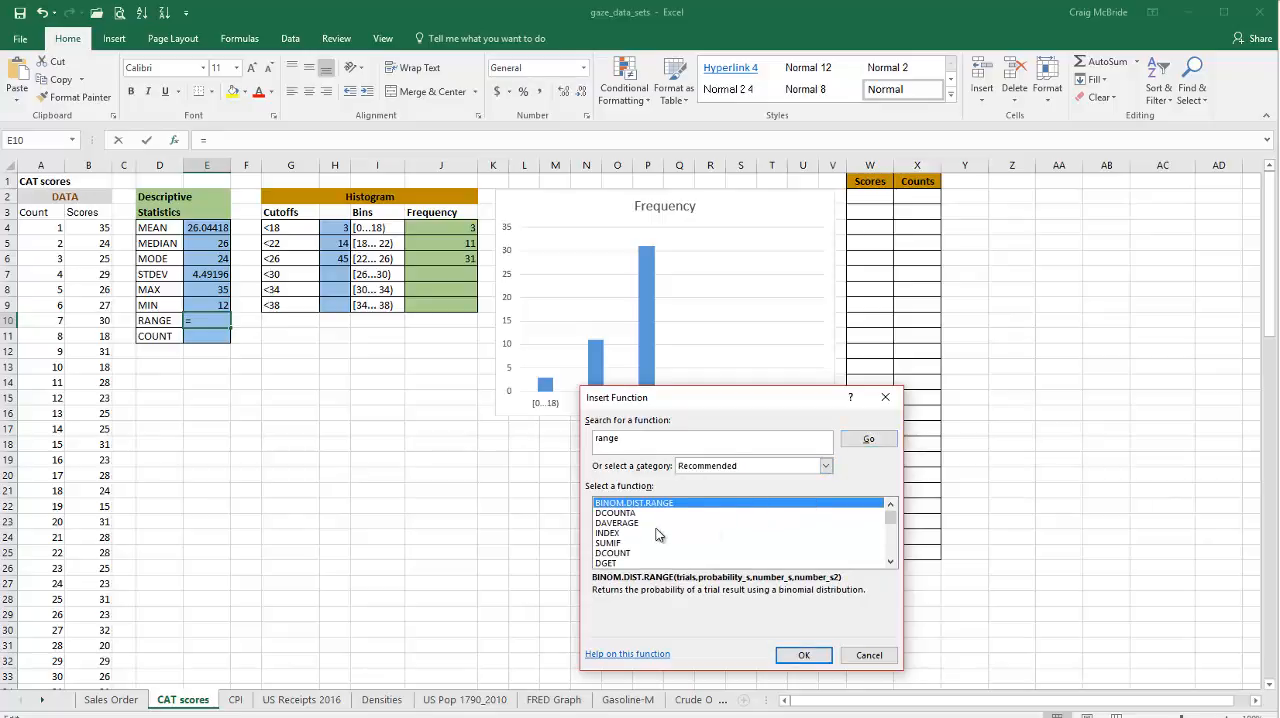
Step: Look through the recommended functions for one that calculates a range, and leave the function search without inserting any
{"action": "left_click", "coordinate": [889, 545]}
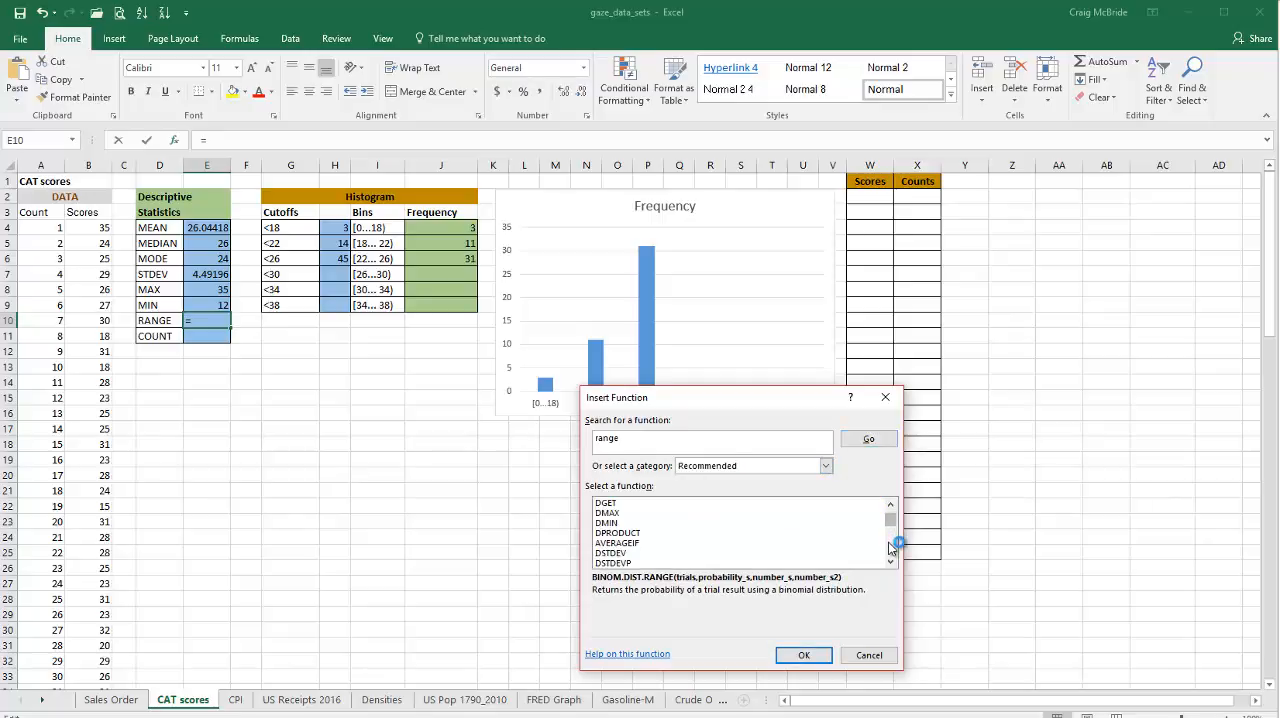
{"action": "left_click", "coordinate": [889, 548]}
{"action": "left_click", "coordinate": [891, 545]}
{"action": "left_click", "coordinate": [891, 545]}
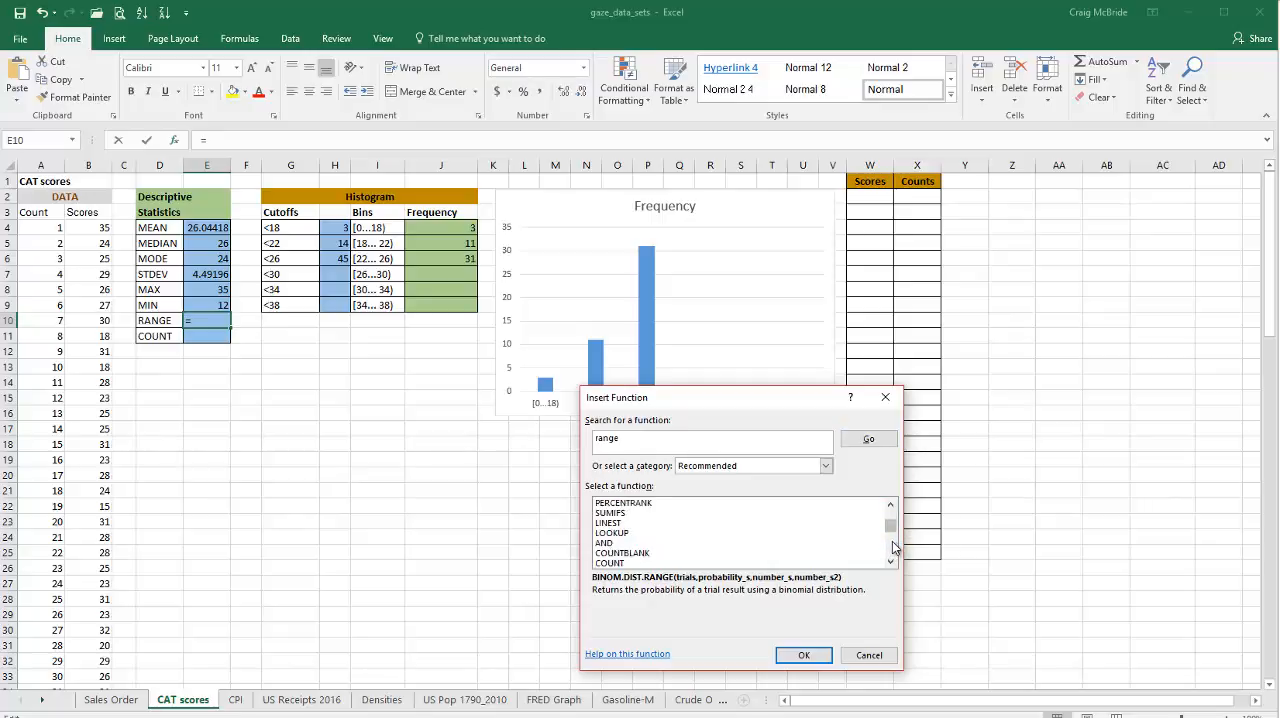
{"action": "left_click", "coordinate": [893, 537]}
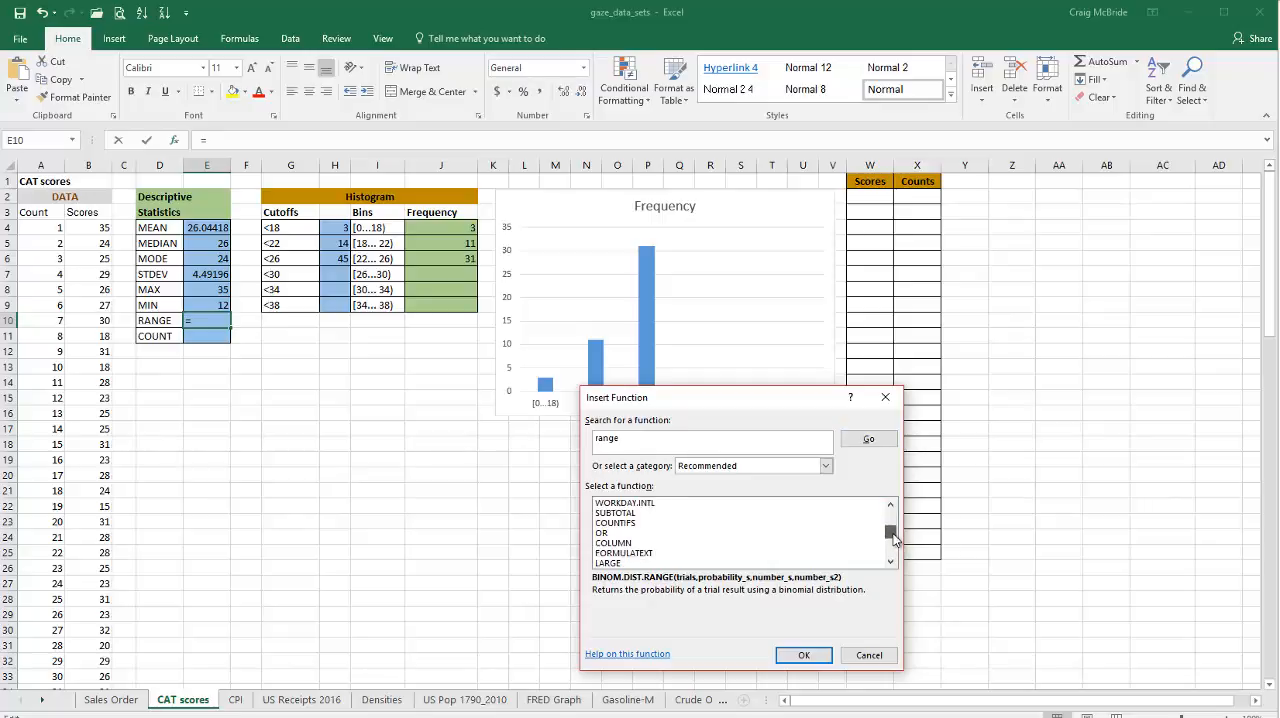
{"action": "left_click", "coordinate": [893, 554]}
{"action": "left_click", "coordinate": [893, 554]}
{"action": "left_click", "coordinate": [893, 556]}
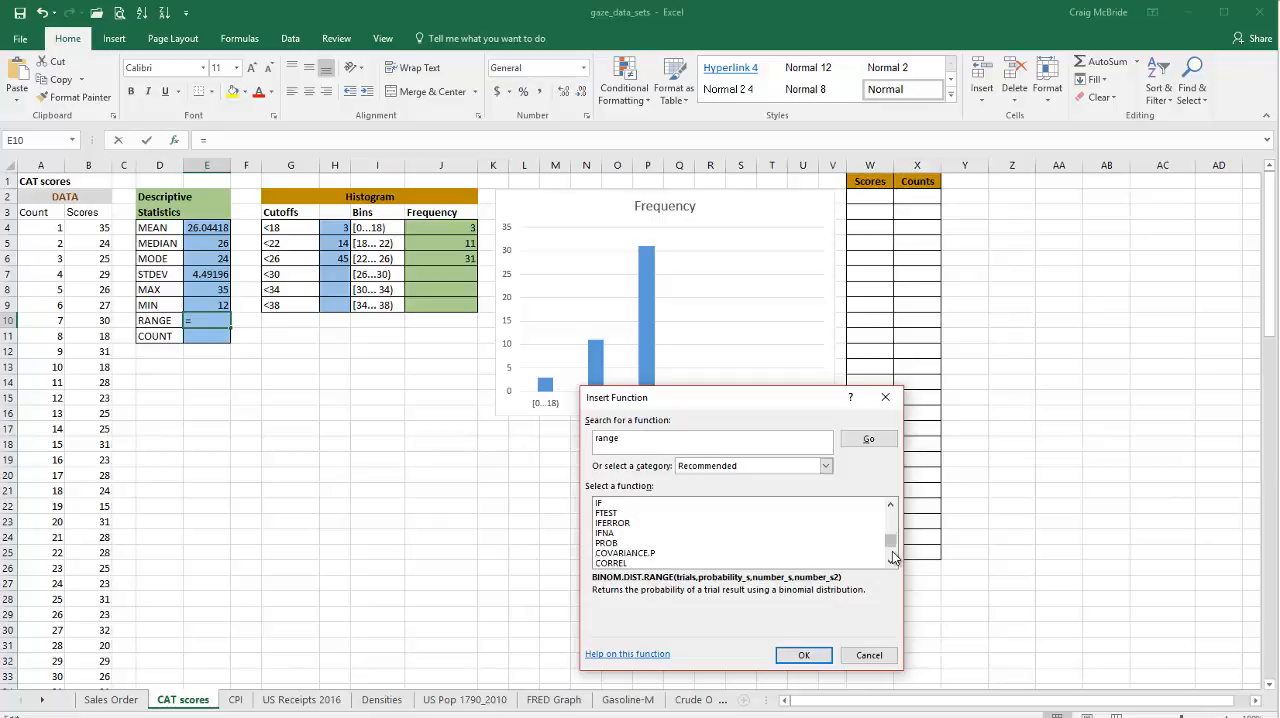
{"action": "left_click_drag", "start_coordinate": [892, 555], "coordinate": [892, 515]}
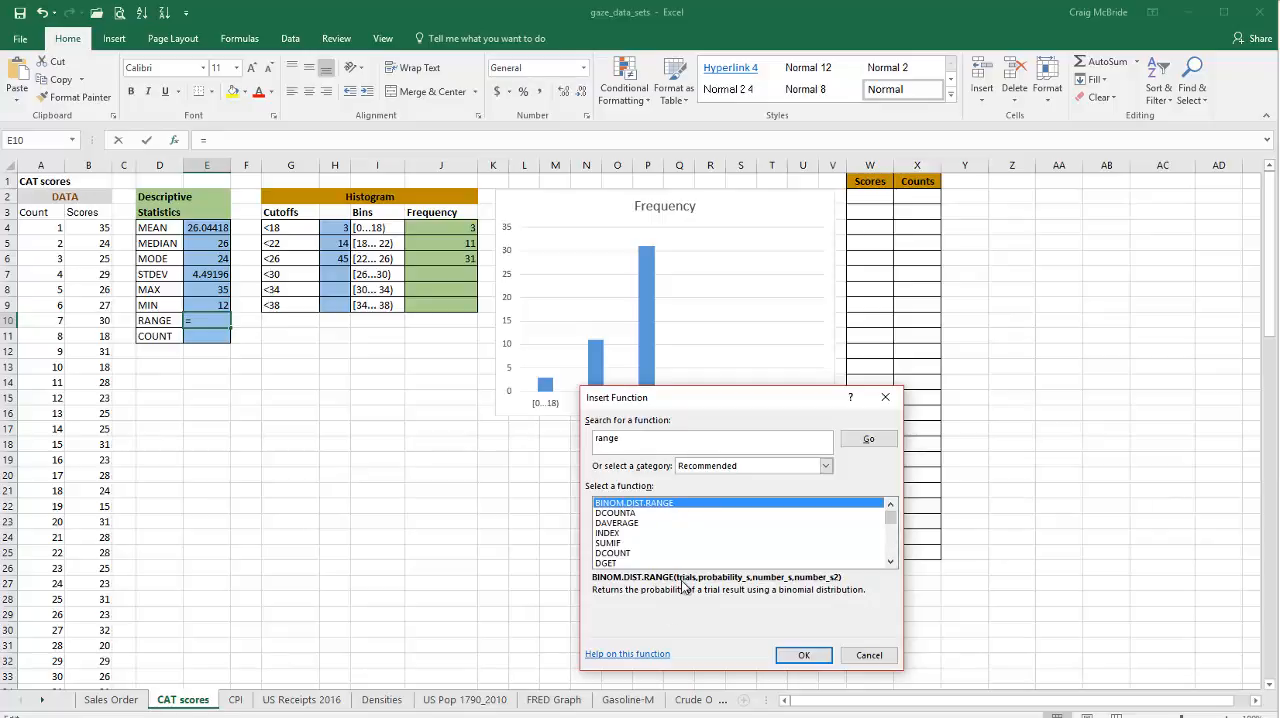
{"action": "left_click", "coordinate": [867, 653]}
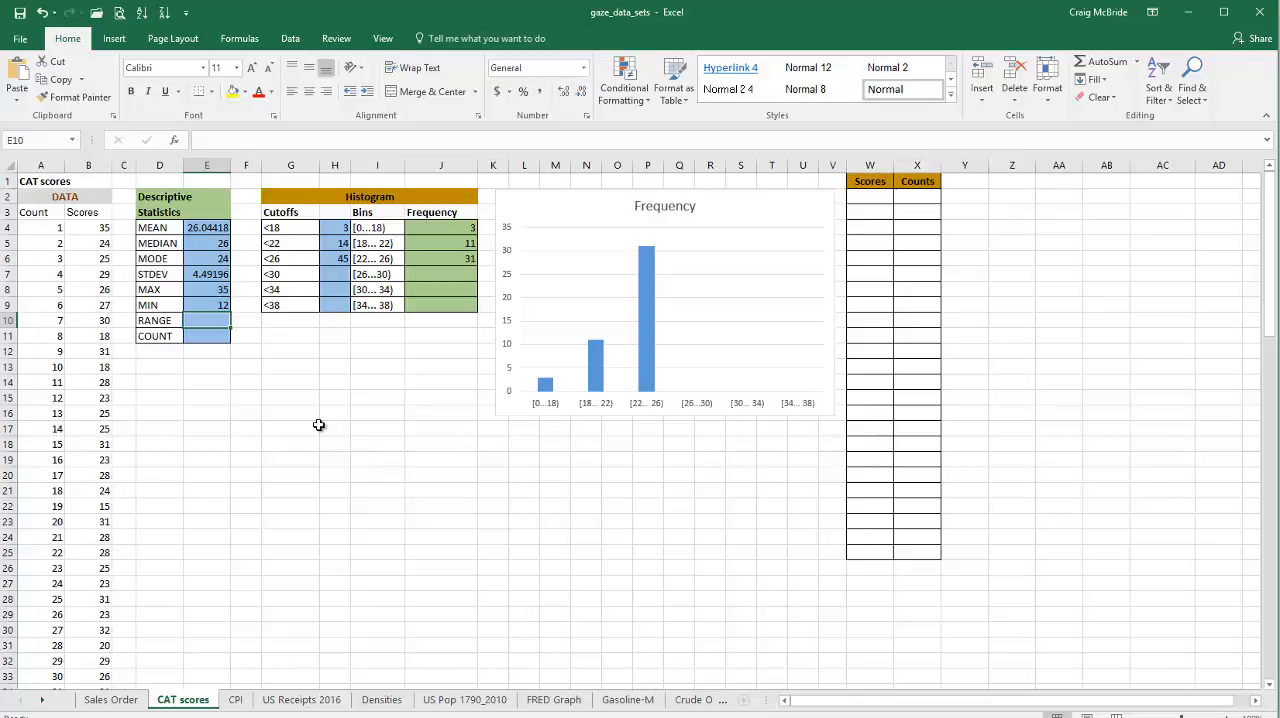
Step: Calculate the range in cell E10 by subtracting the minimum from the maximum with the formula =E8-E9
{"action": "type", "text": "="}
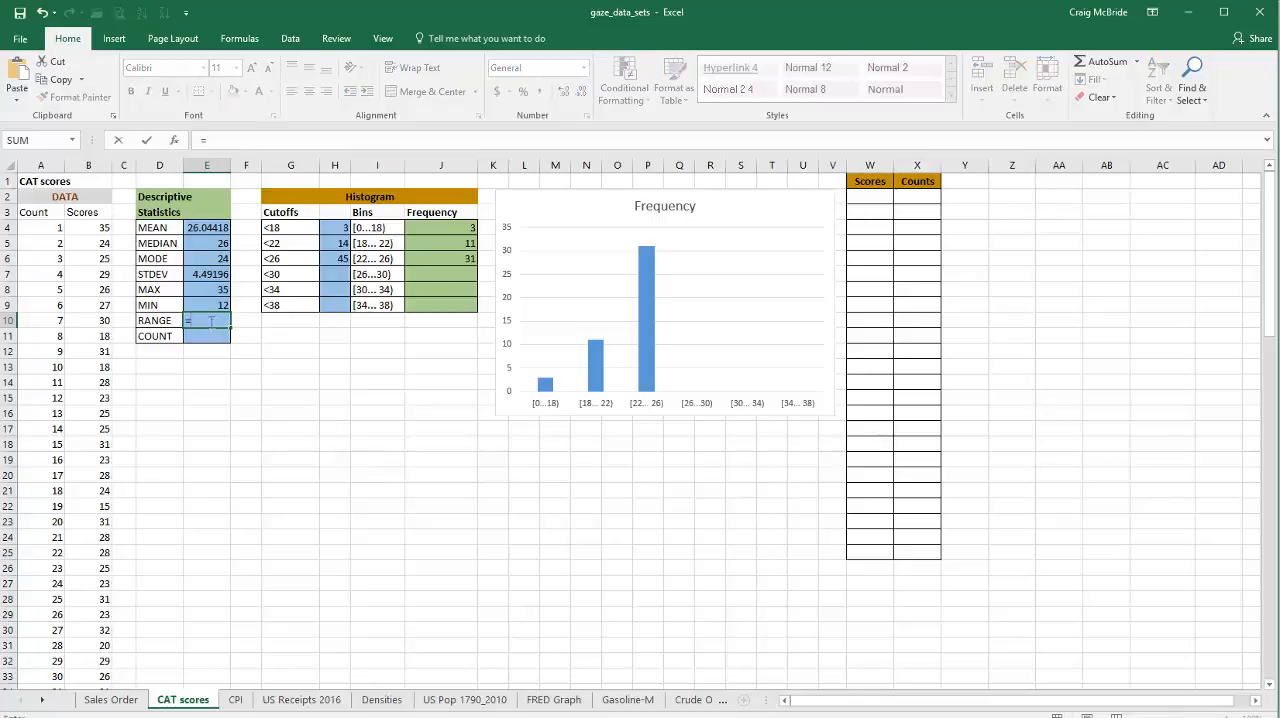
{"action": "left_click", "coordinate": [205, 288]}
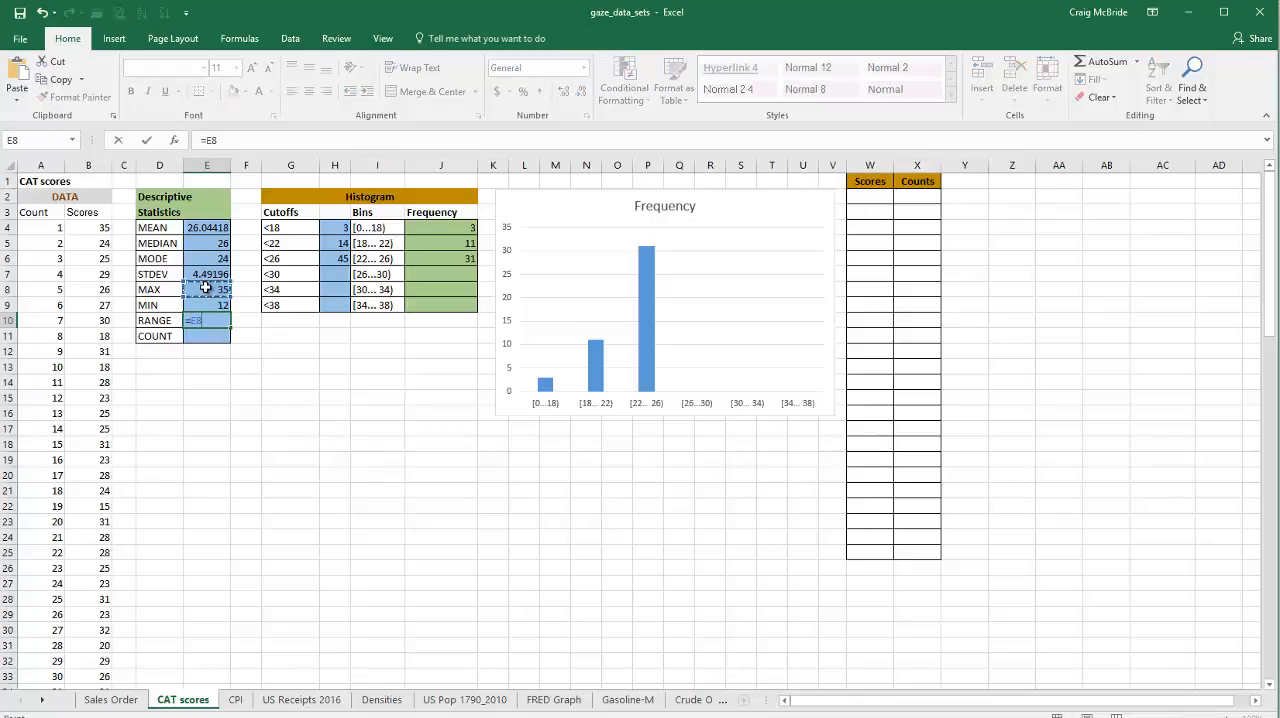
{"action": "type", "text": "-"}
{"action": "left_click", "coordinate": [207, 305]}
{"action": "key", "text": "Return"}
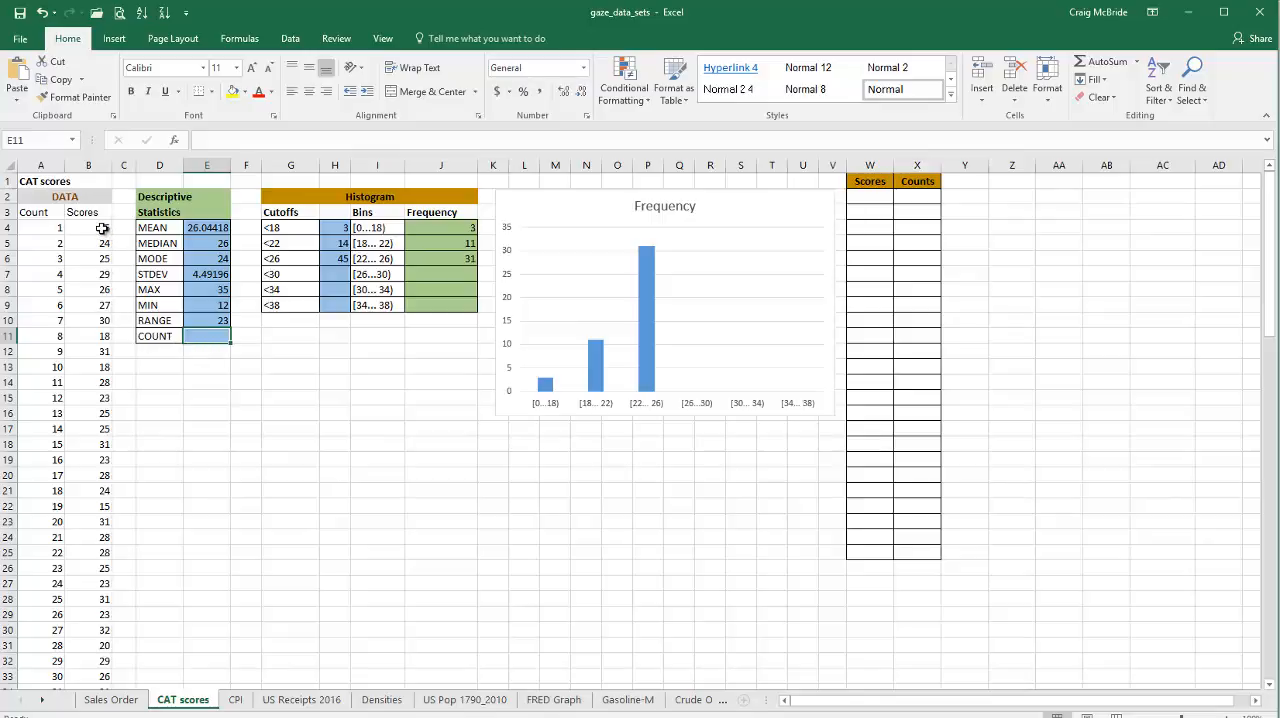
Step: Select all the scores in B4:B101 and check their count among the status bar statistics
{"action": "mouse_move", "coordinate": [102, 228]}
{"action": "left_mouse_down"}
{"action": "mouse_move", "coordinate": [104, 713]}
{"action": "mouse_move", "coordinate": [104, 642]}
{"action": "left_mouse_up"}
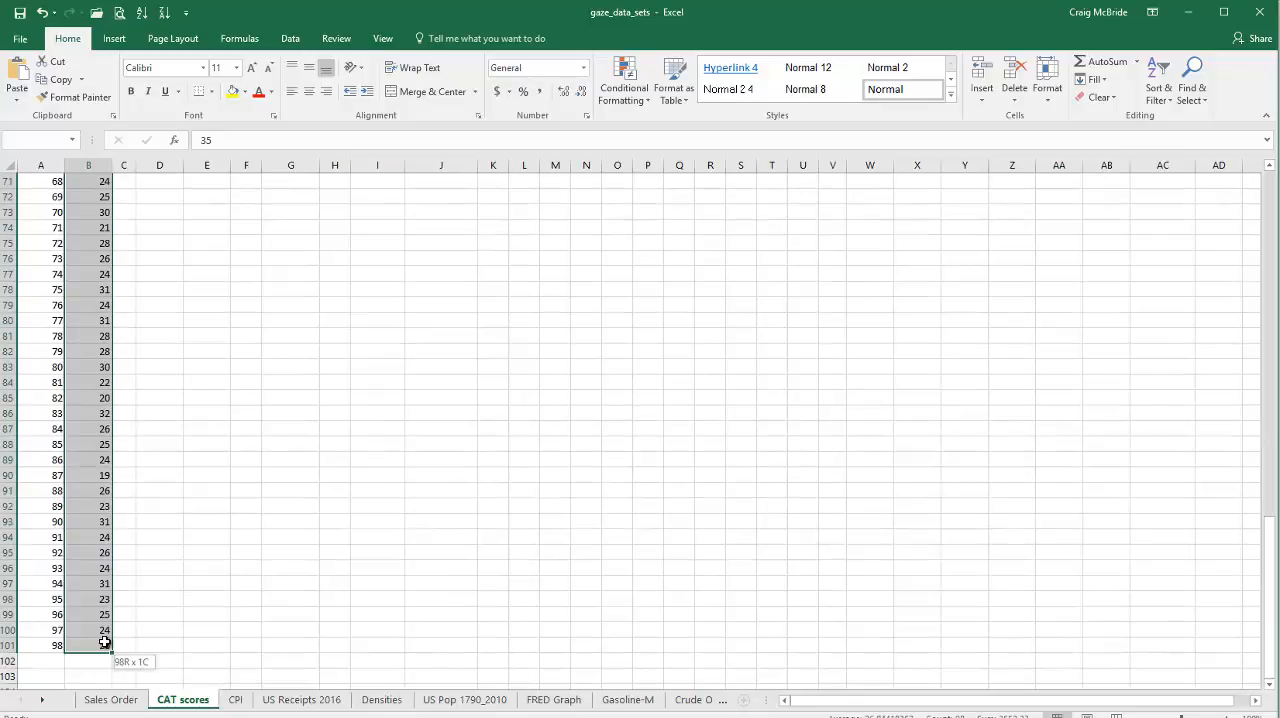
{"action": "left_click_drag", "start_coordinate": [104, 642], "coordinate": [104, 642]}
{"action": "left_click_drag", "start_coordinate": [104, 642], "coordinate": [104, 642]}
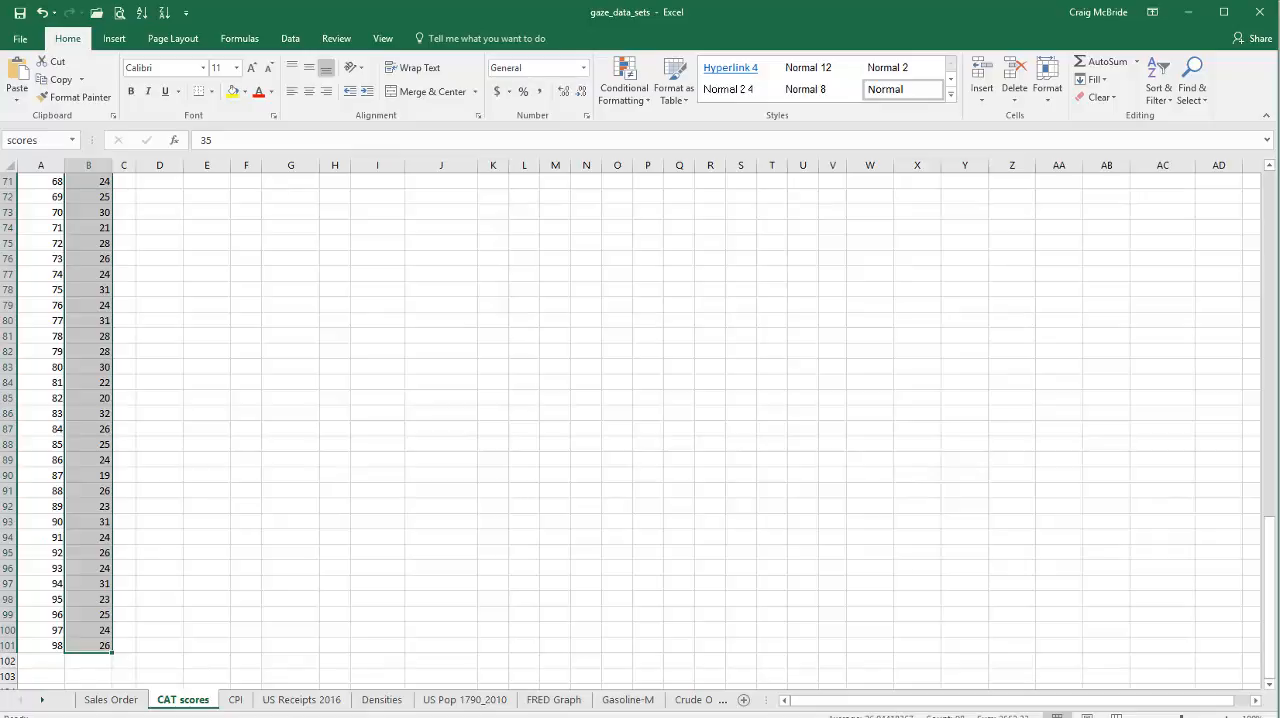
{"action": "right_click", "coordinate": [914, 713]}
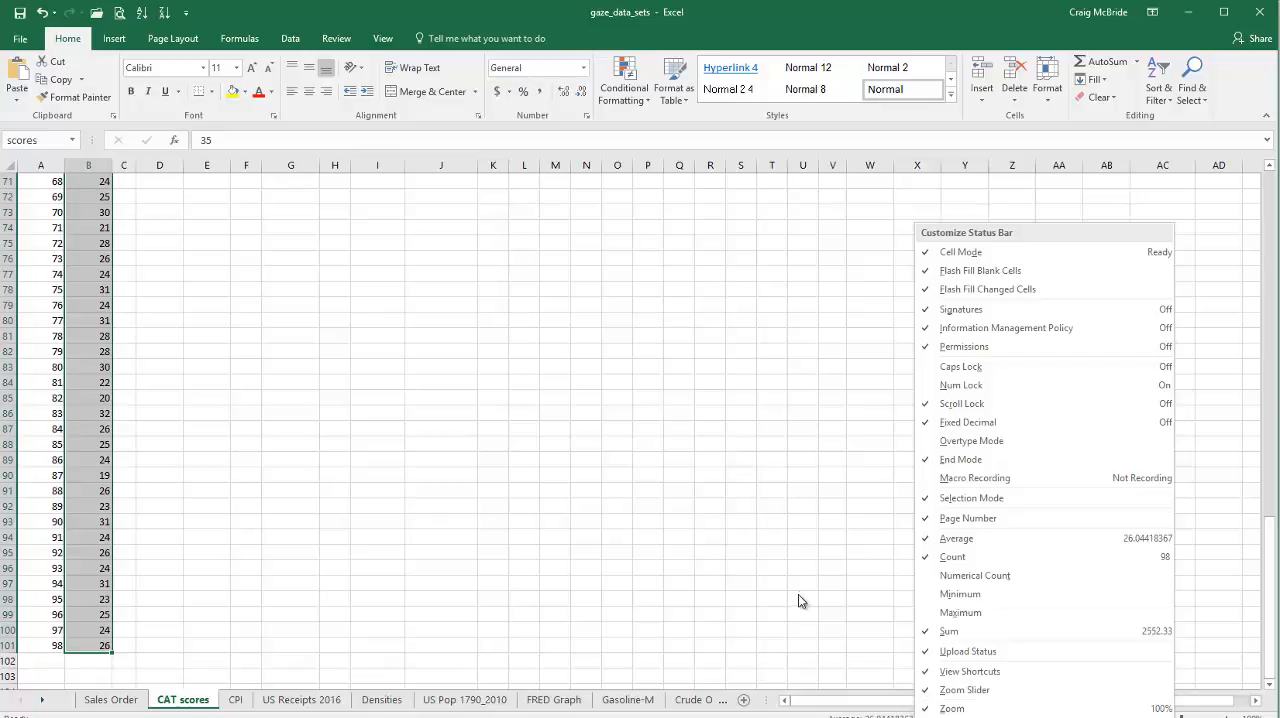
{"action": "key", "text": "Escape"}
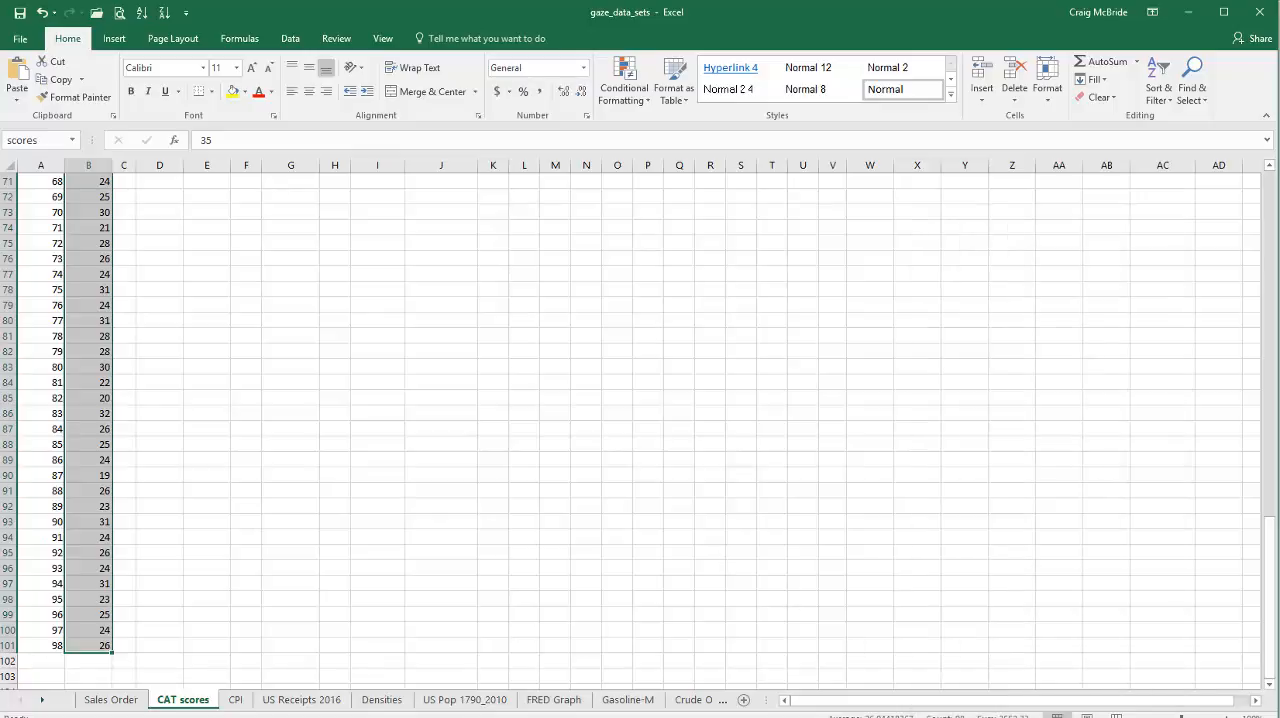
{"action": "scroll", "coordinate": [309, 483], "scroll_direction": "up", "scroll_amount": 11}
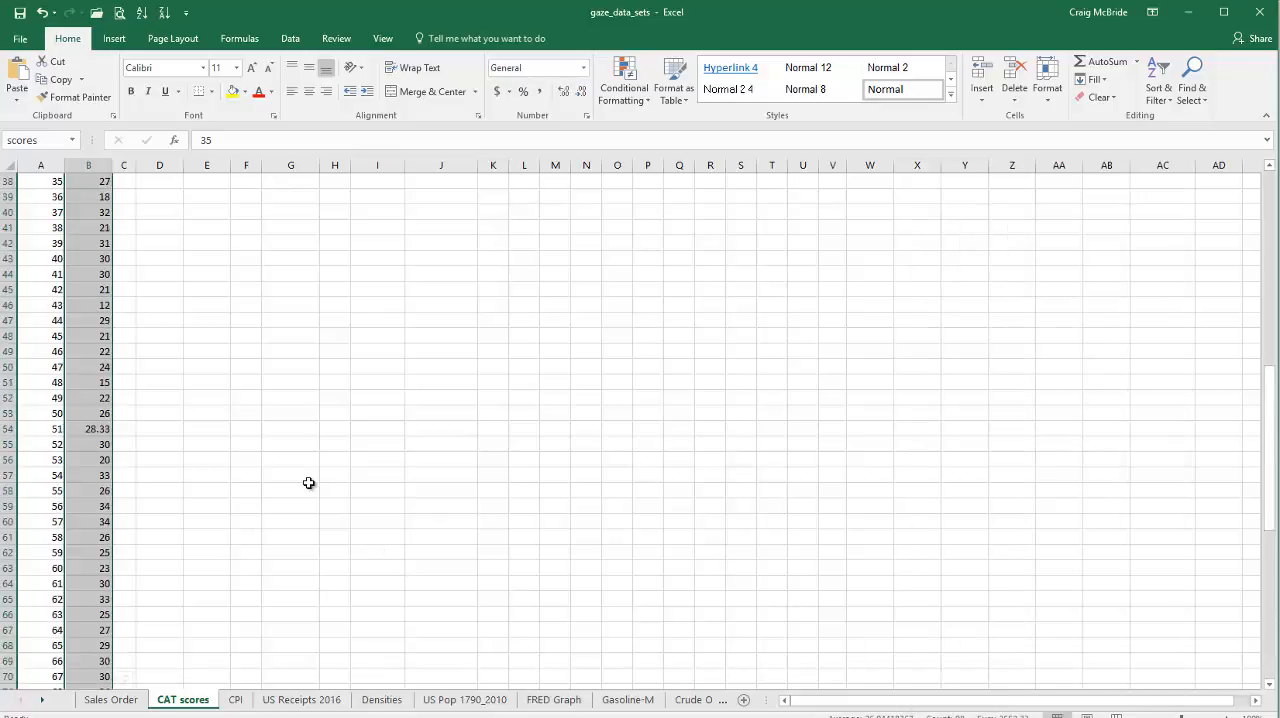
{"action": "scroll", "coordinate": [309, 483], "scroll_direction": "up", "scroll_amount": 12}
{"action": "left_click", "coordinate": [305, 476]}
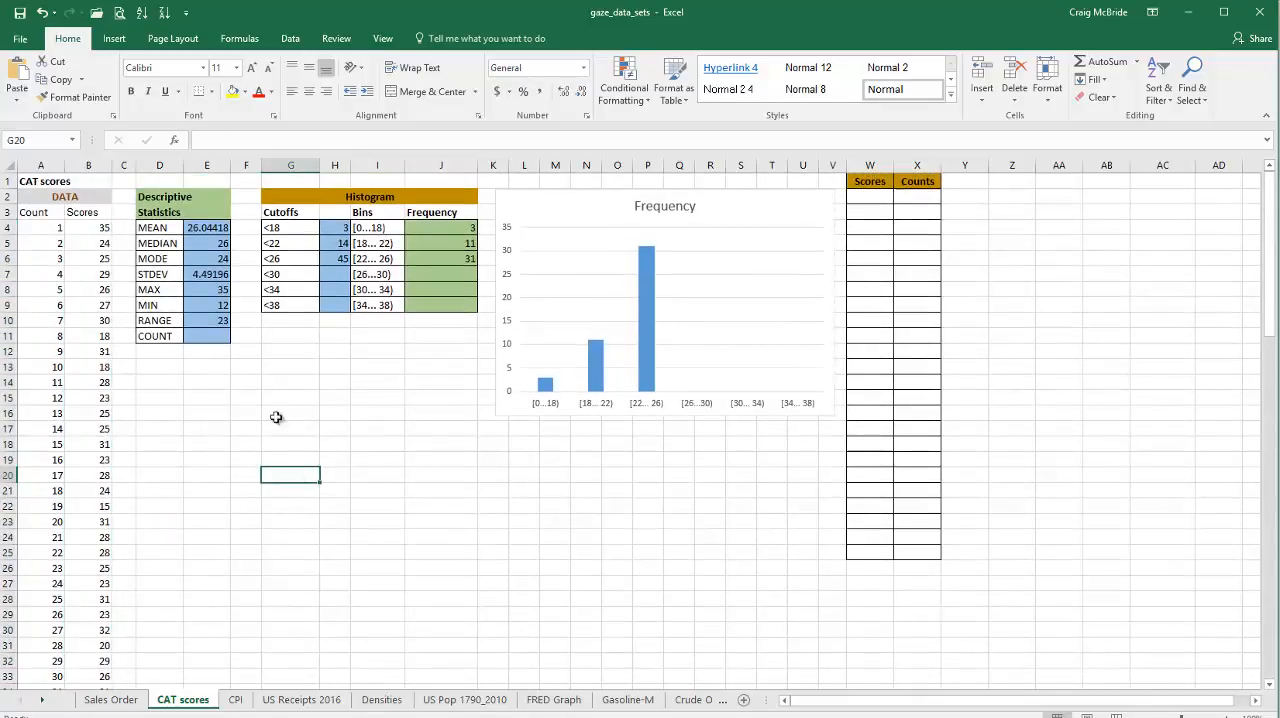
Step: Enter the formula =COUNT(scores) in cell E11 for the number of scores
{"action": "left_click", "coordinate": [226, 338]}
{"action": "type", "text": "="}
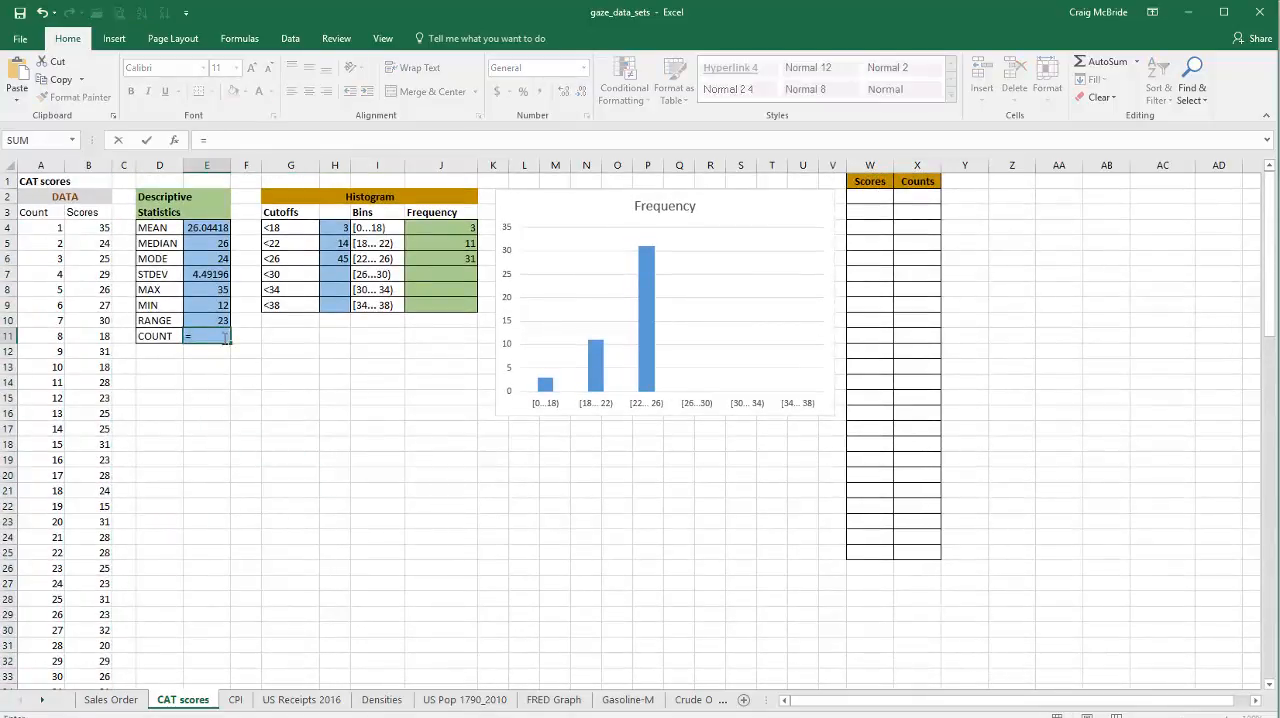
{"action": "type", "text": "cou"}
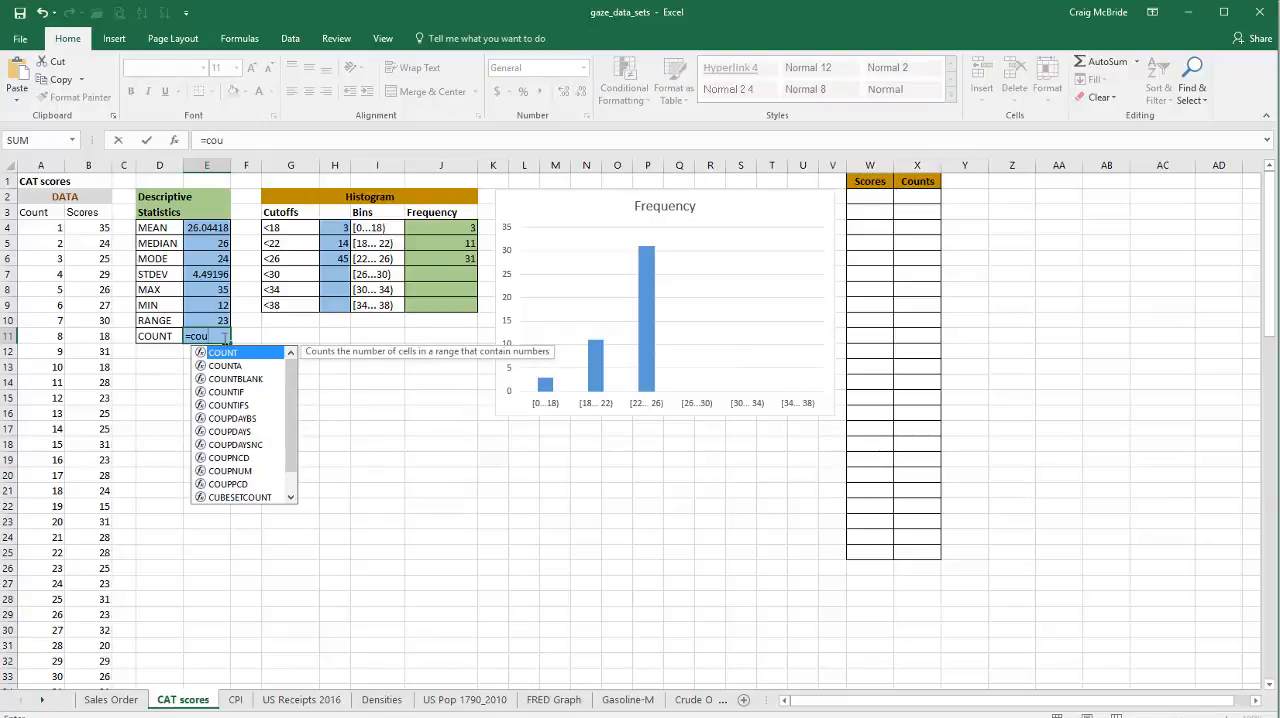
{"action": "double_click", "coordinate": [235, 357]}
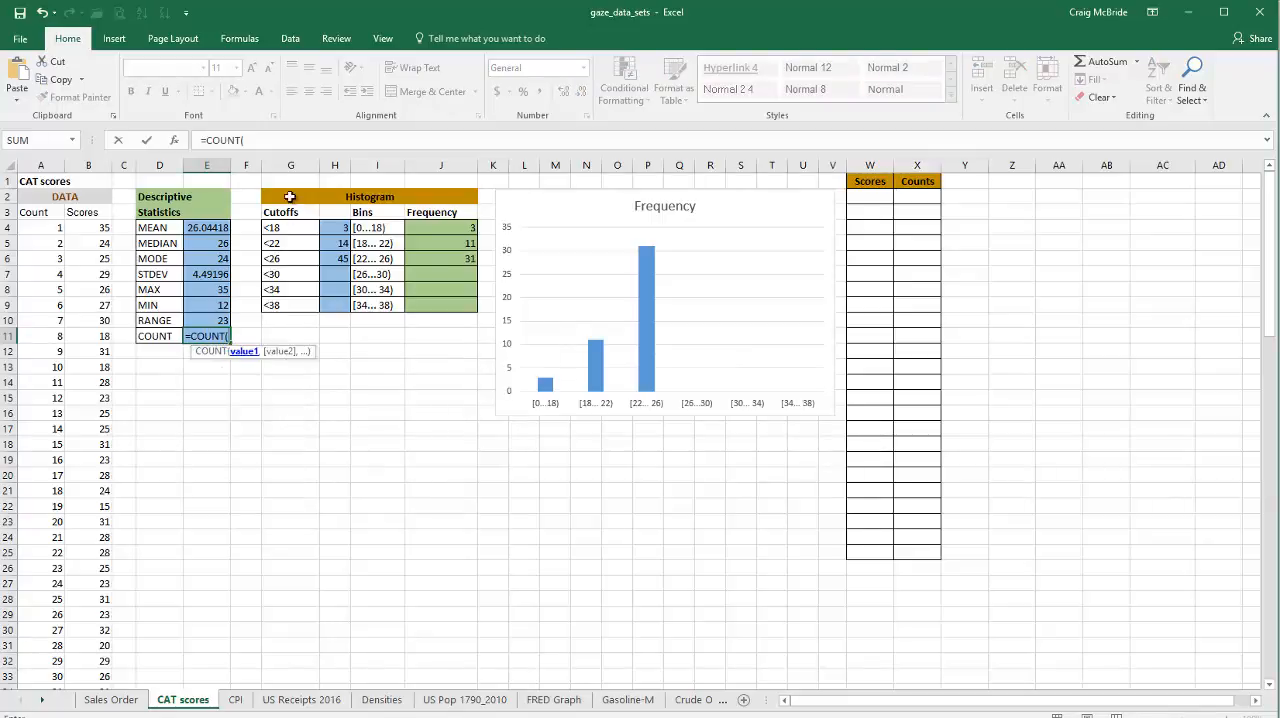
{"action": "type", "text": "scores)"}
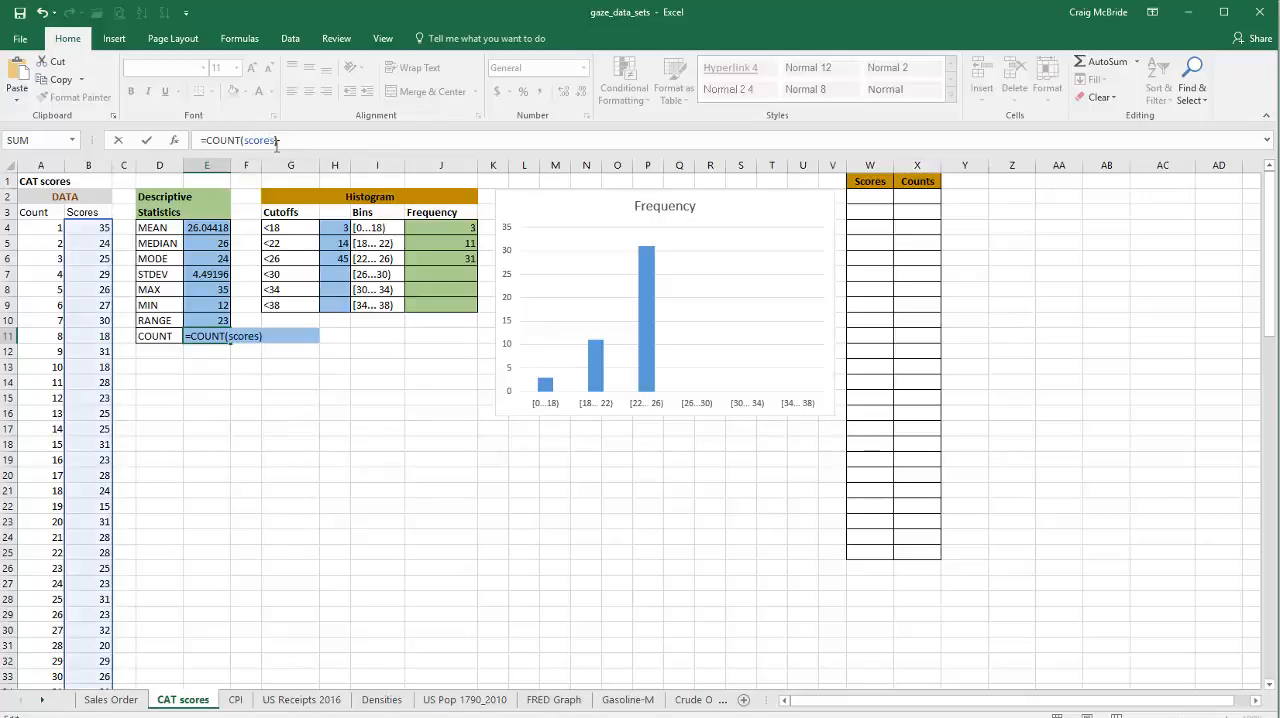
{"action": "key", "text": "Return"}
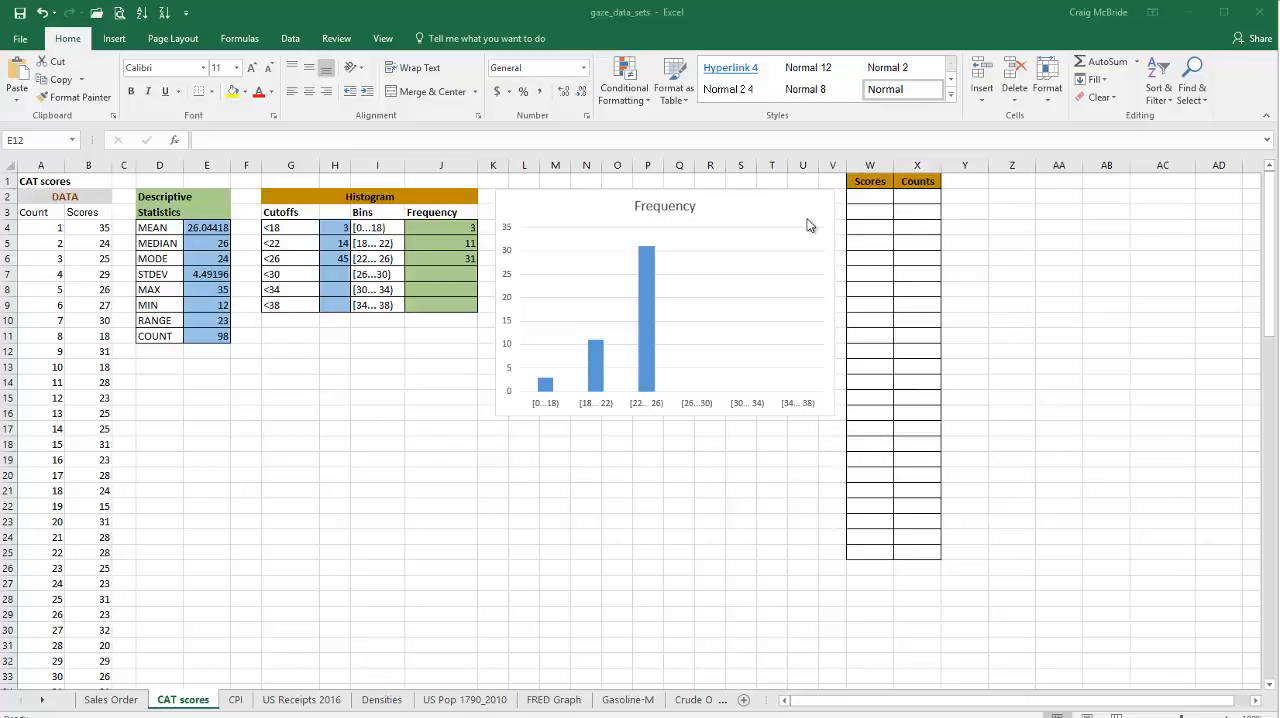
Step: Enter 12 as the first value under Scores in W2 and fill it down to W14
{"action": "left_click", "coordinate": [880, 197]}
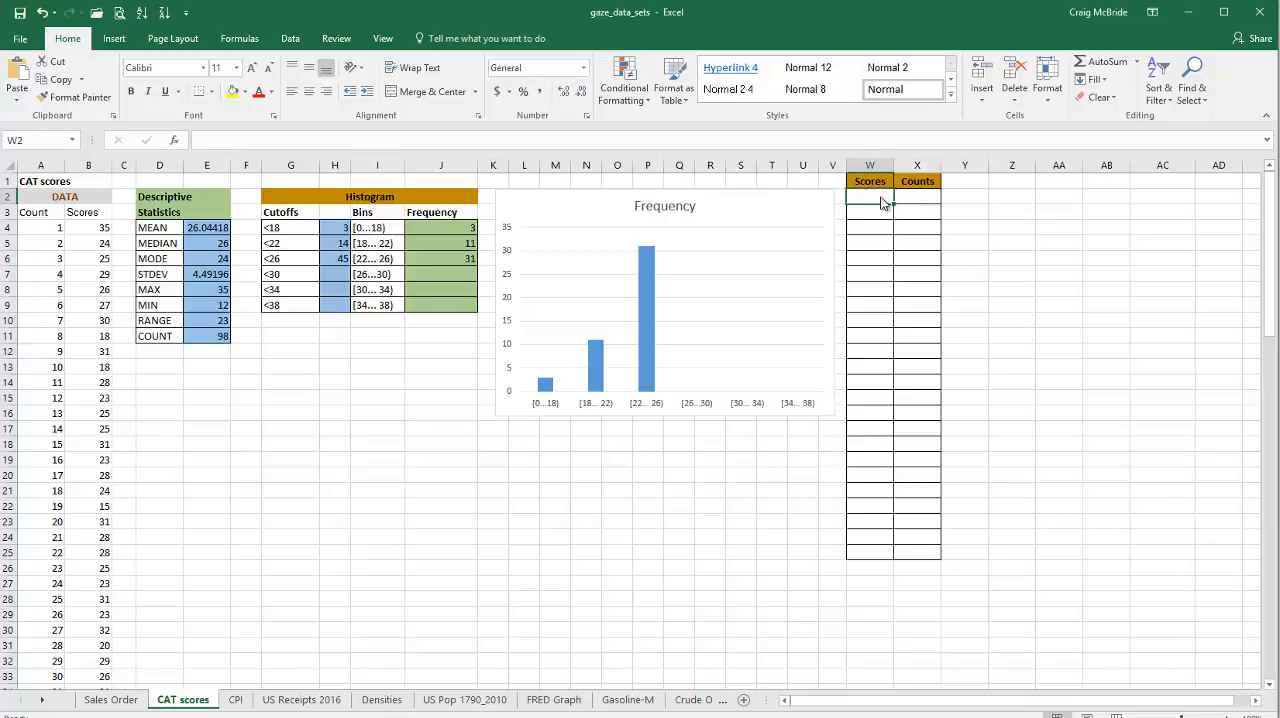
{"action": "type", "text": "12"}
{"action": "key", "text": "Return"}
{"action": "left_click", "coordinate": [880, 197]}
{"action": "left_click_drag", "start_coordinate": [893, 205], "coordinate": [895, 390]}
Step: Enter 13 in W3 and extend the series from W2:W3 down to 35 in W25
{"action": "left_click", "coordinate": [872, 213]}
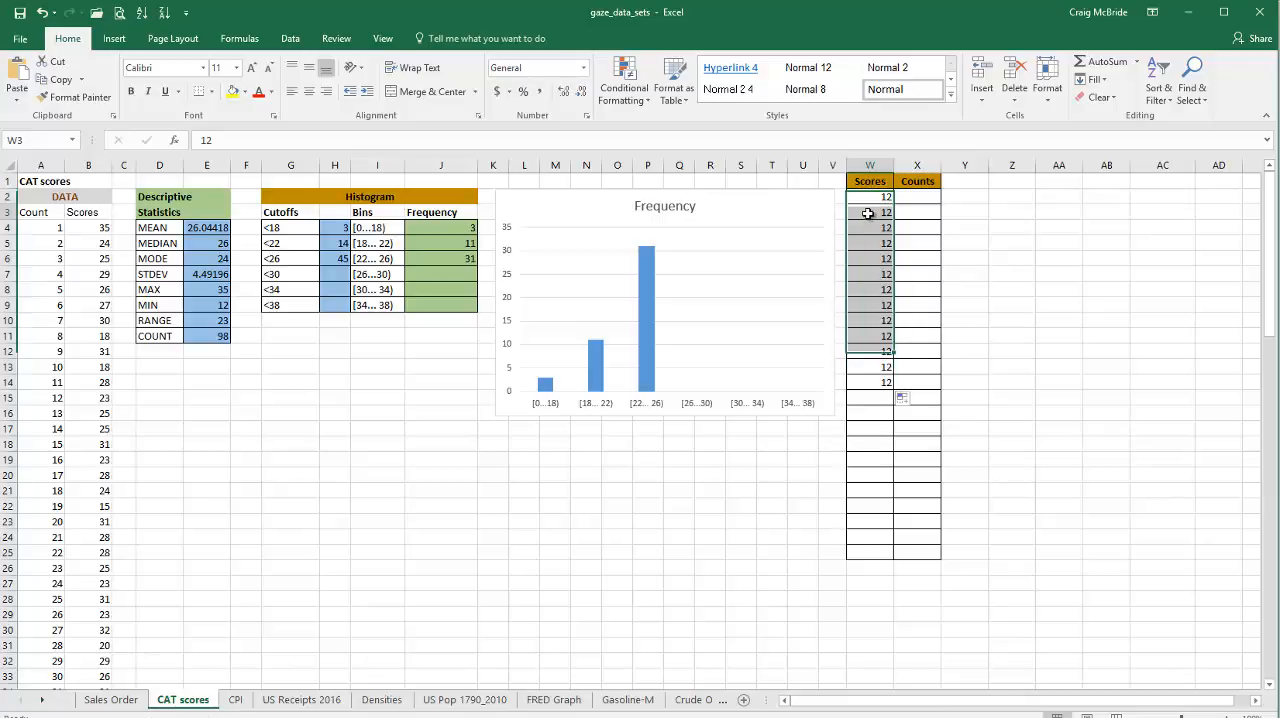
{"action": "type", "text": "13"}
{"action": "key", "text": "Return"}
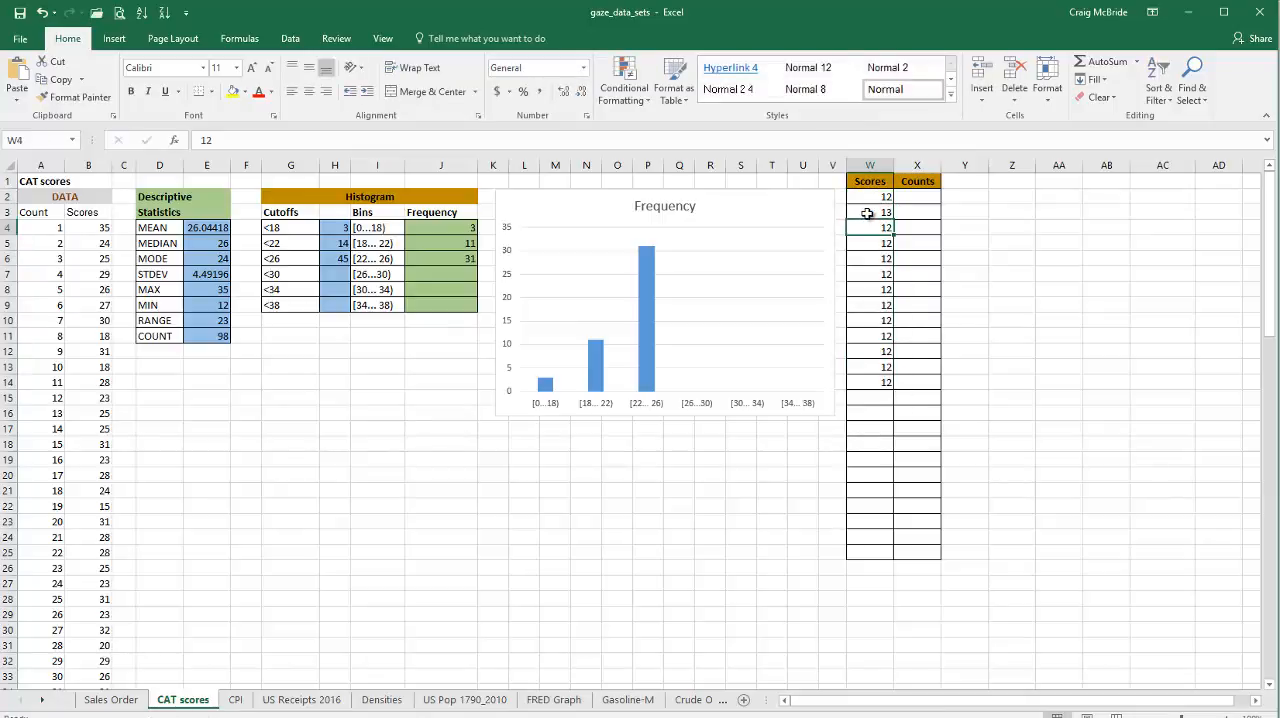
{"action": "left_click_drag", "start_coordinate": [867, 198], "coordinate": [872, 211]}
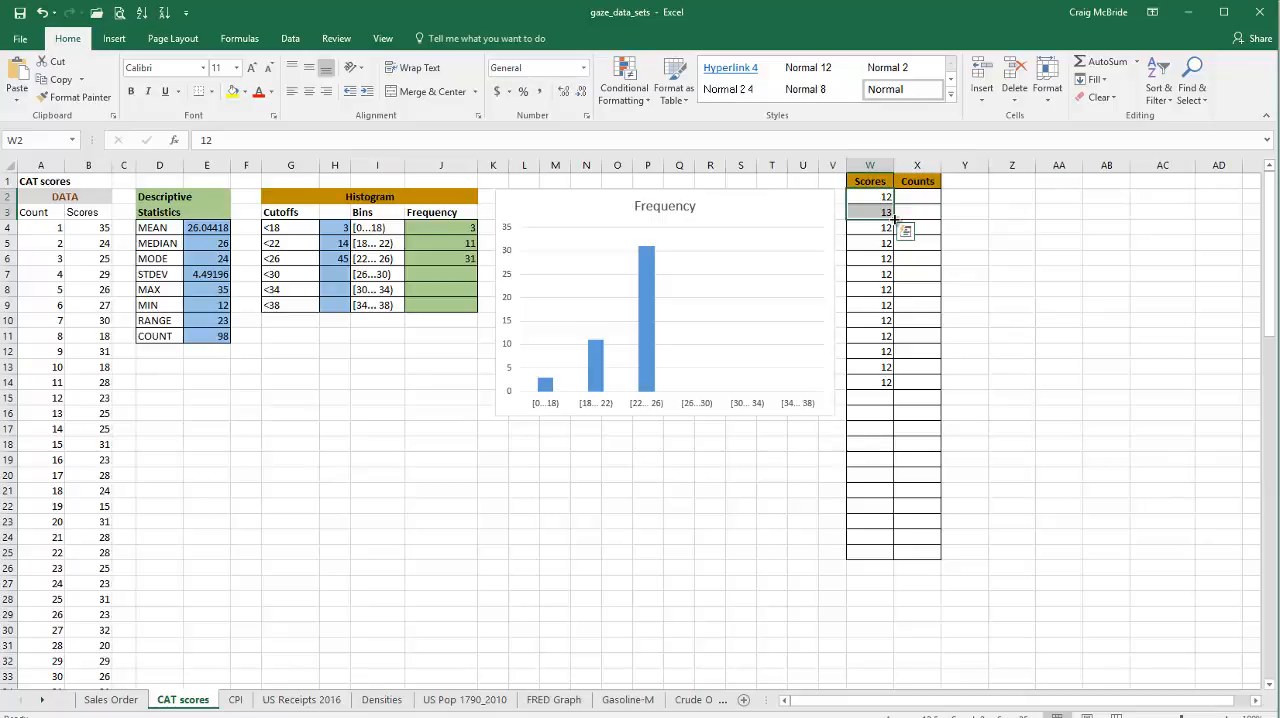
{"action": "left_click_drag", "start_coordinate": [894, 222], "coordinate": [887, 556]}
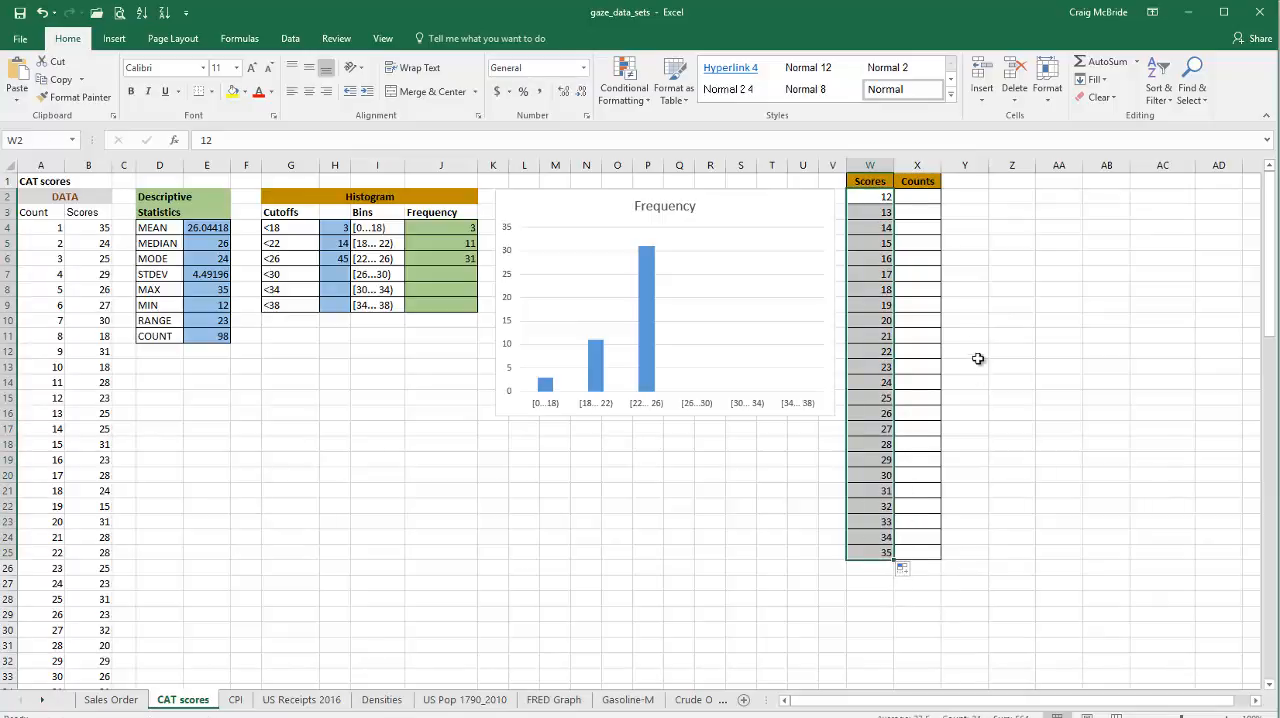
Step: Copy the scores from B4:B101 to column AA starting at AA1 and sort the copy from smallest to largest
{"action": "left_click_drag", "start_coordinate": [925, 198], "coordinate": [925, 244]}
{"action": "left_click", "coordinate": [925, 198]}
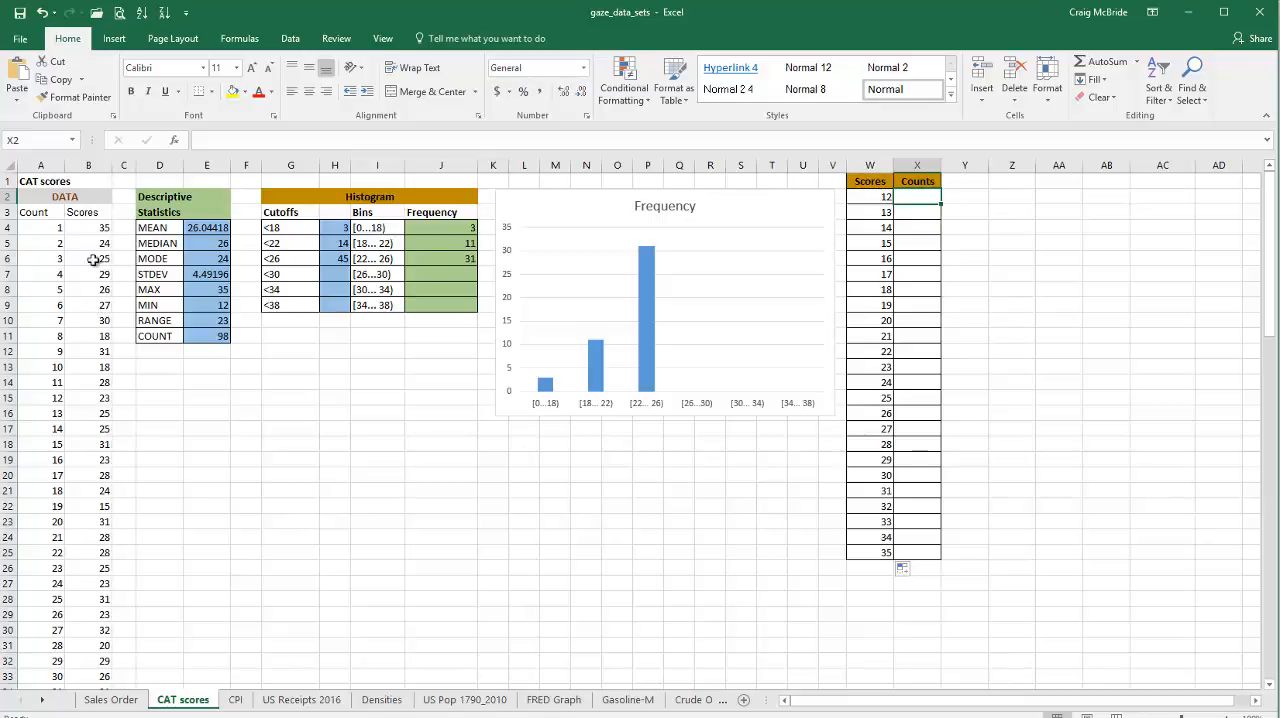
{"action": "left_click_drag", "start_coordinate": [96, 228], "coordinate": [90, 629]}
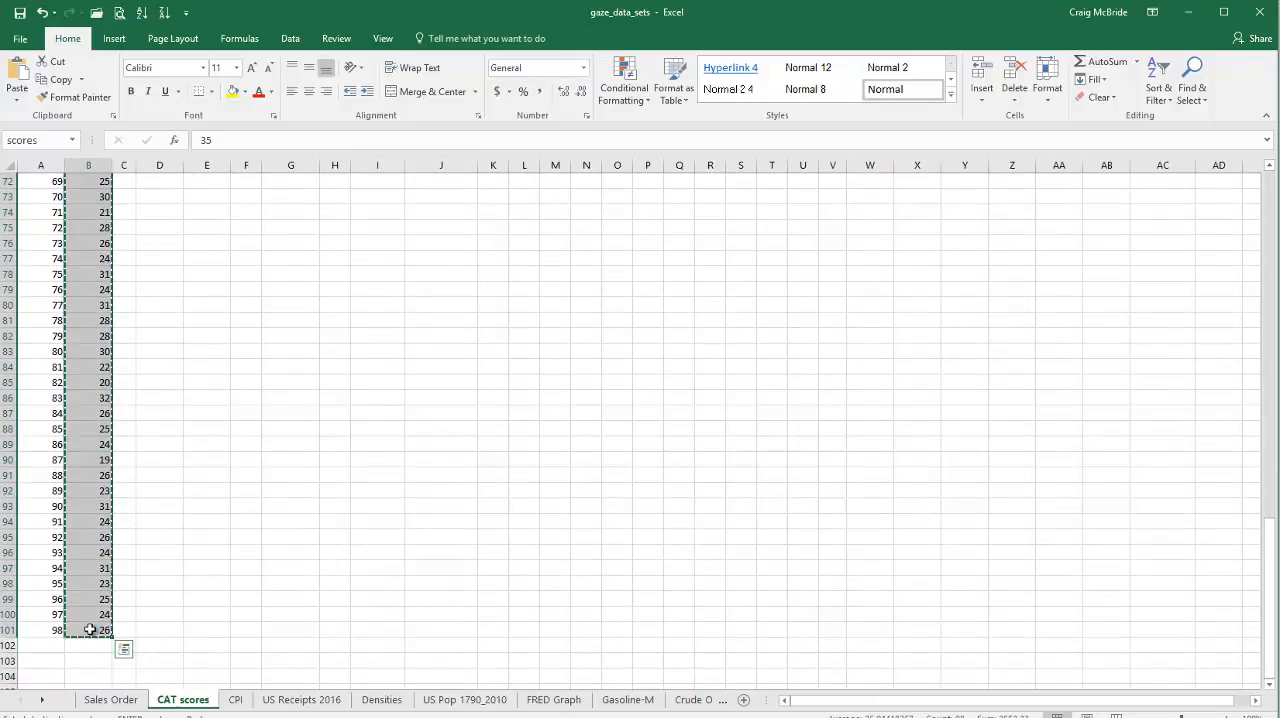
{"action": "scroll", "coordinate": [845, 585], "scroll_direction": "up", "scroll_amount": 20}
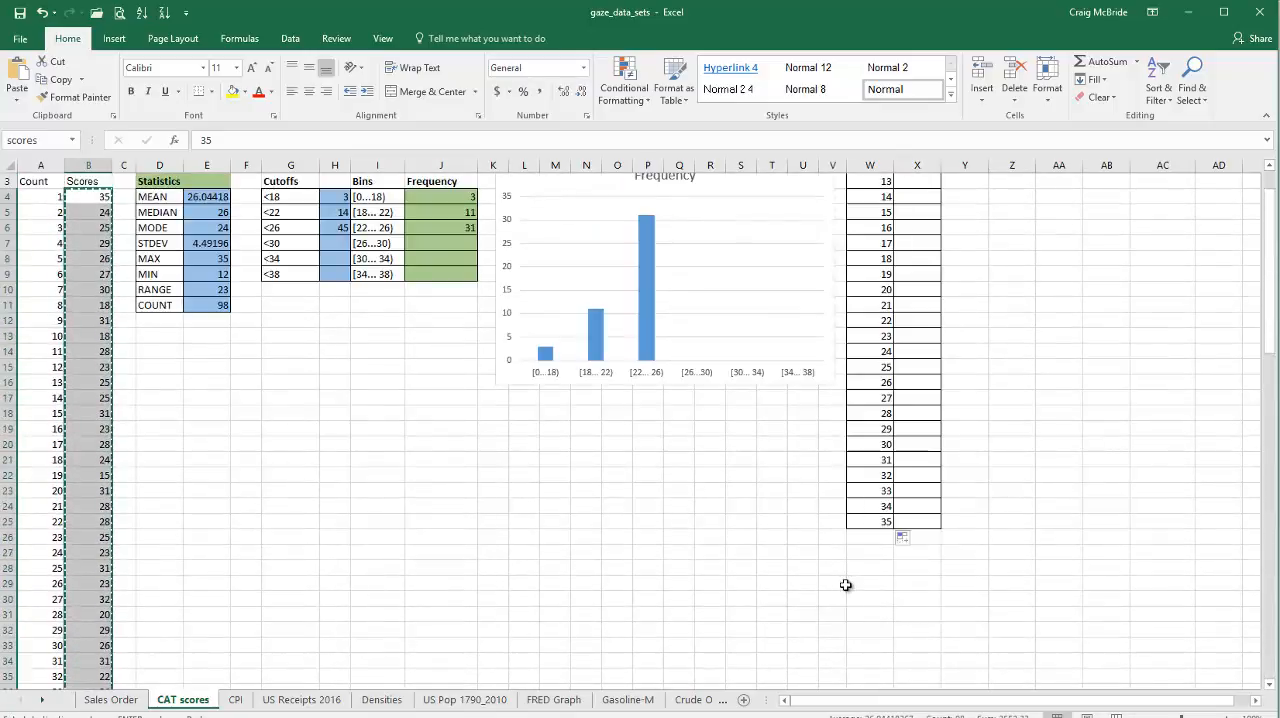
{"action": "scroll", "coordinate": [845, 585], "scroll_direction": "up", "scroll_amount": 1}
{"action": "left_click", "coordinate": [1059, 181]}
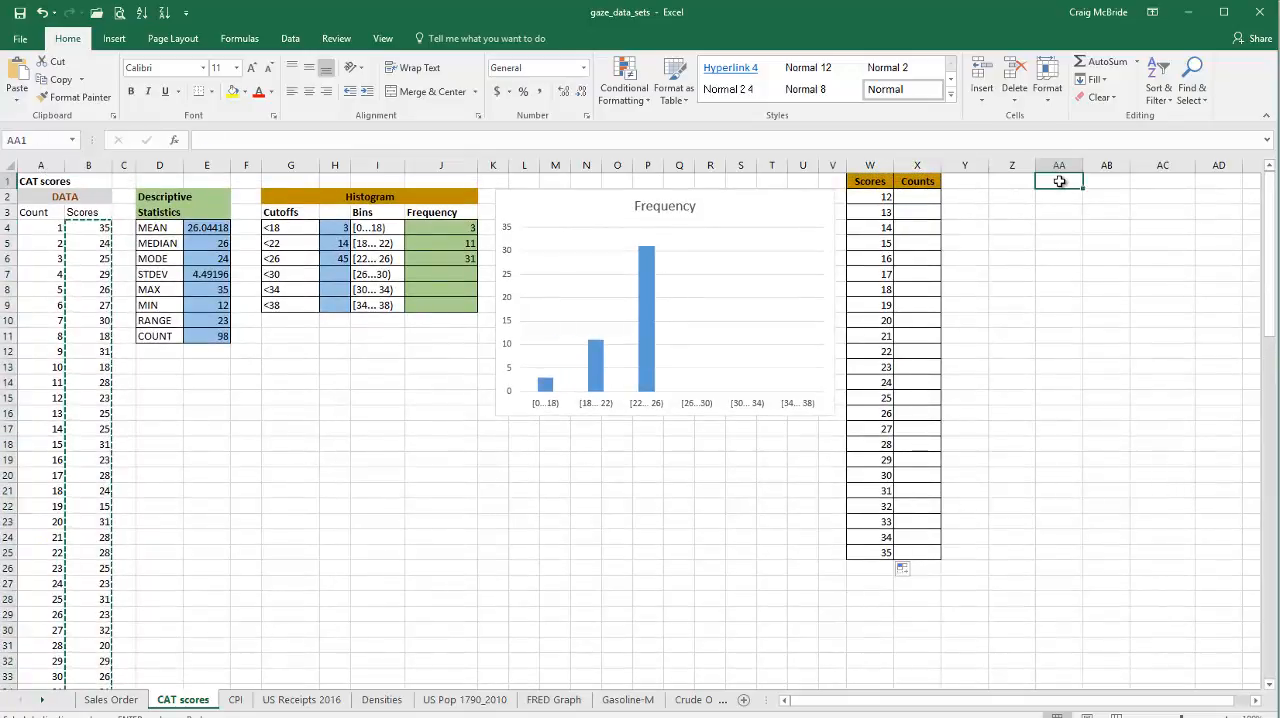
{"action": "key", "text": "ctrl+v"}
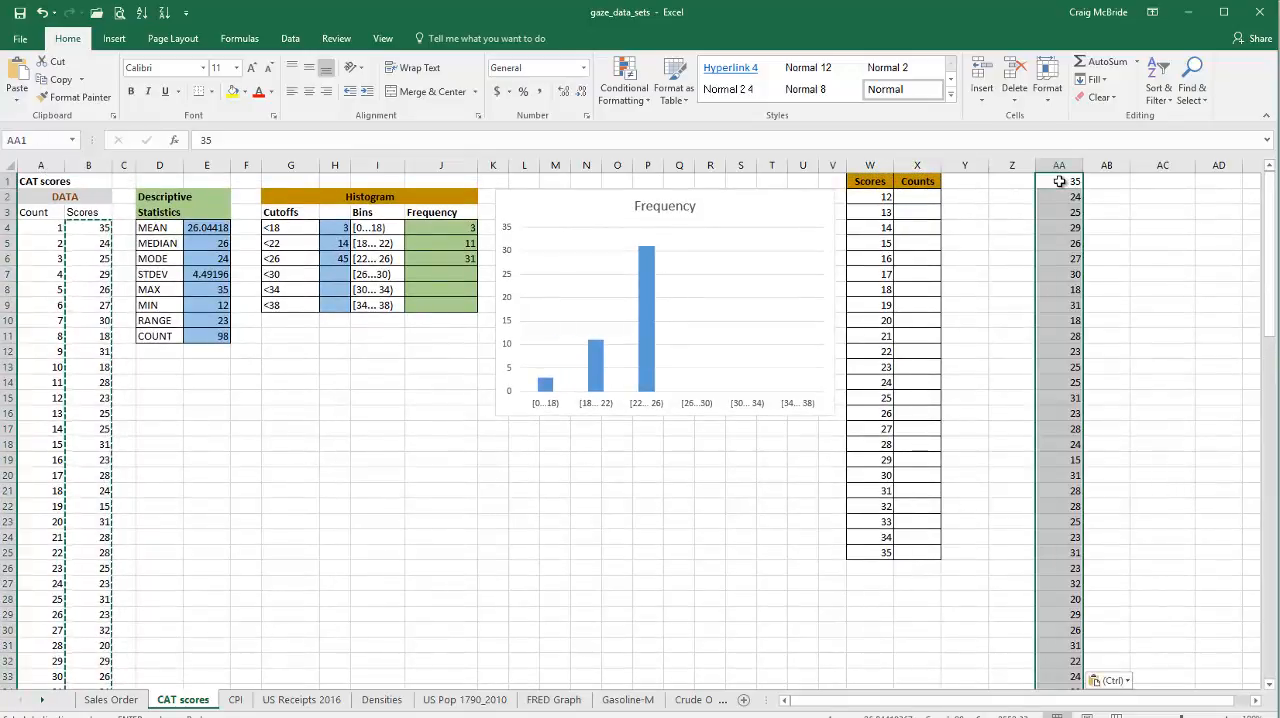
{"action": "left_click", "coordinate": [143, 14]}
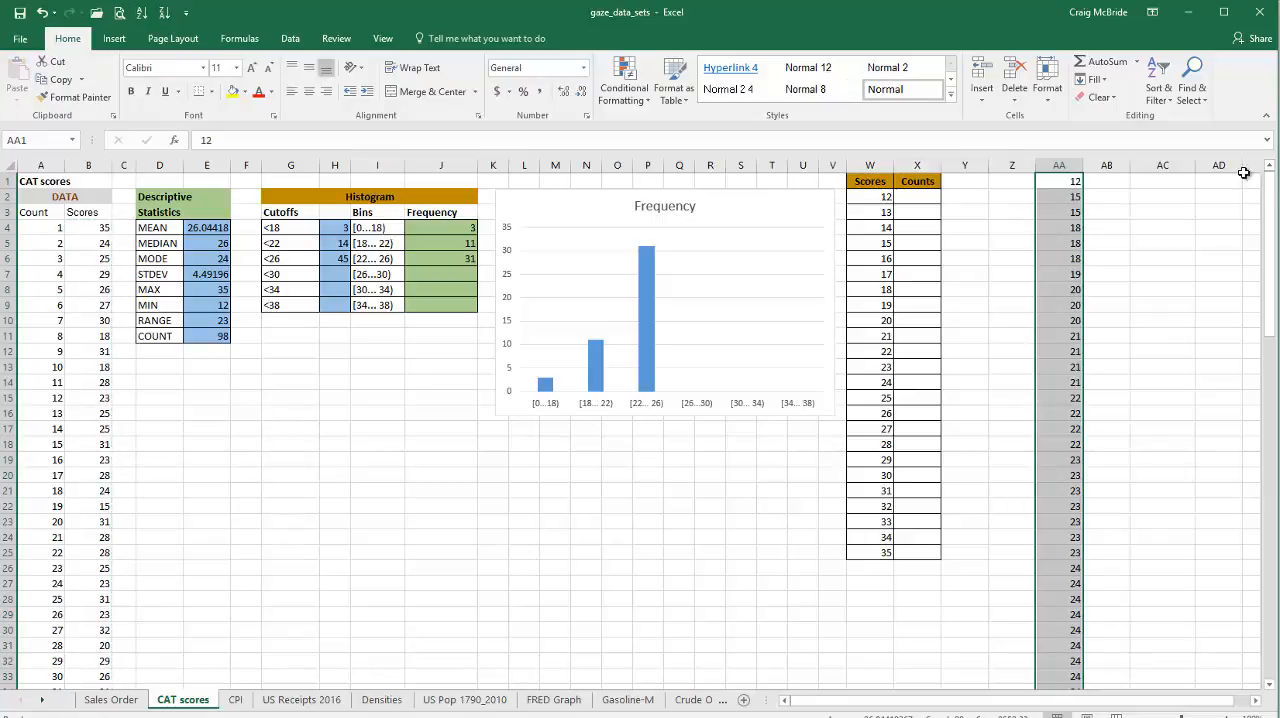
{"action": "left_click", "coordinate": [1076, 182]}
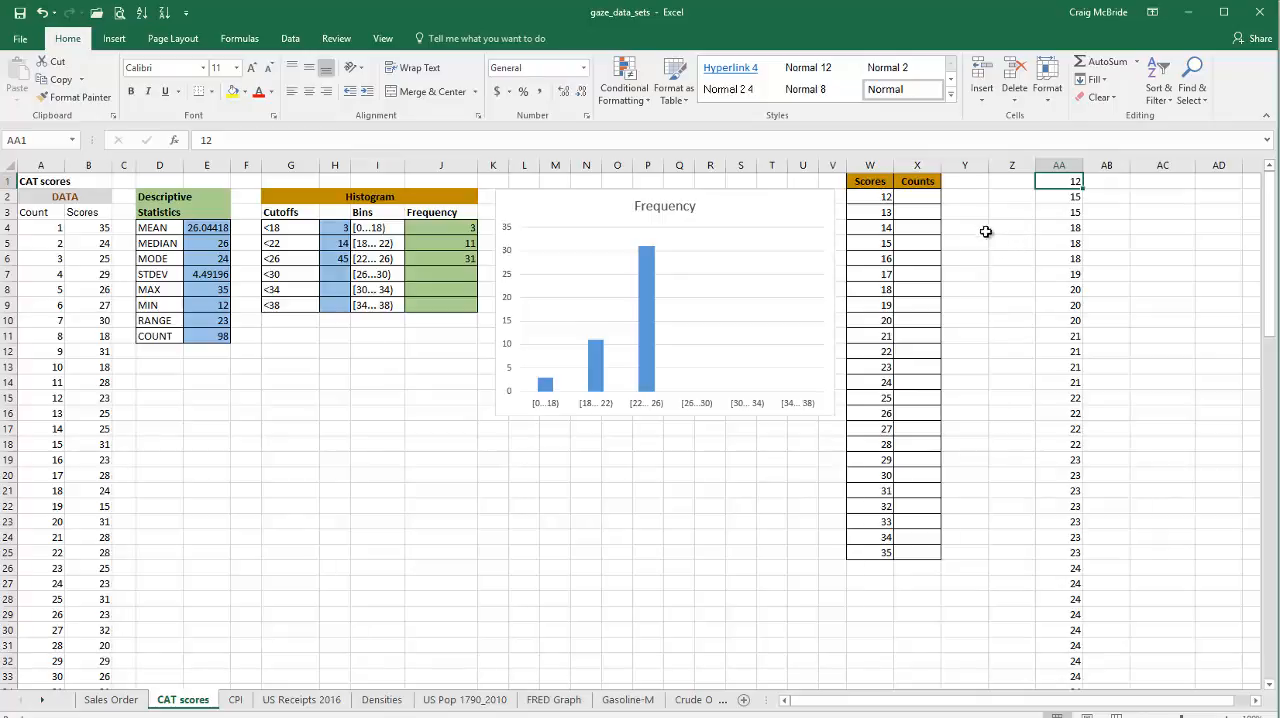
Step: Enter the formula =COUNTIF(scores,12) in X2 to count how often the score 12 occurs
{"action": "left_click", "coordinate": [919, 199]}
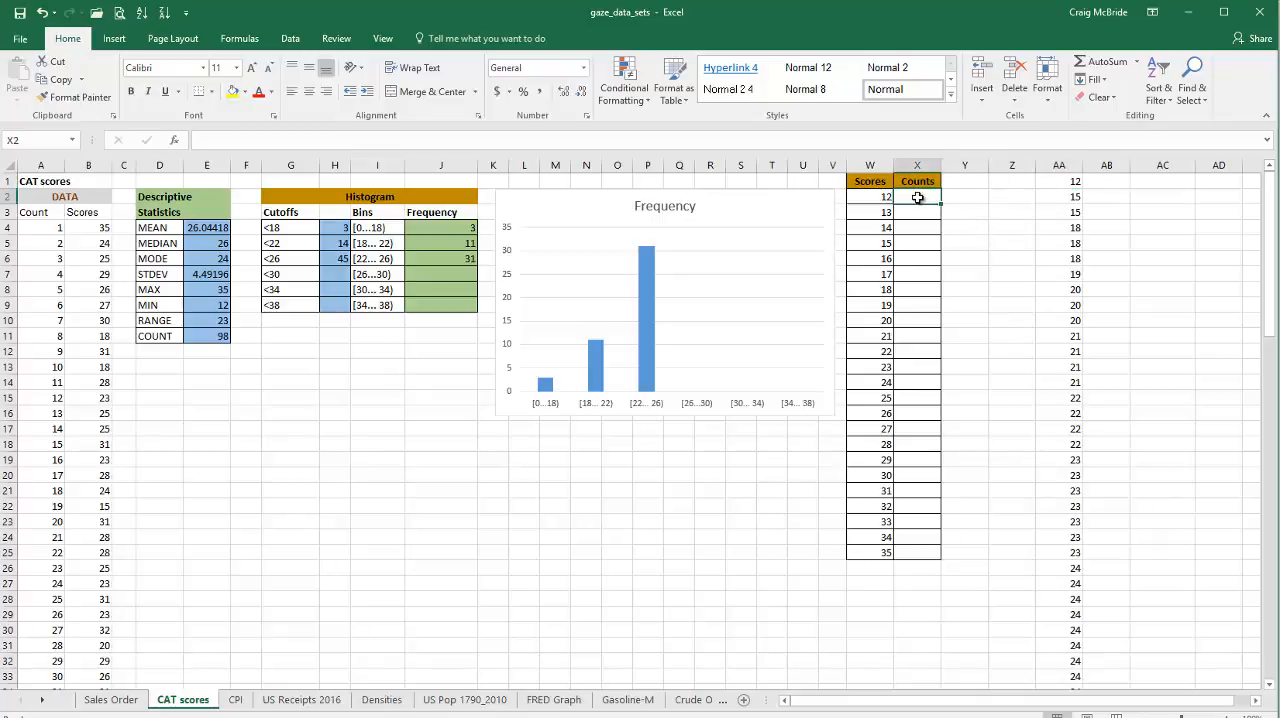
{"action": "type", "text": "="}
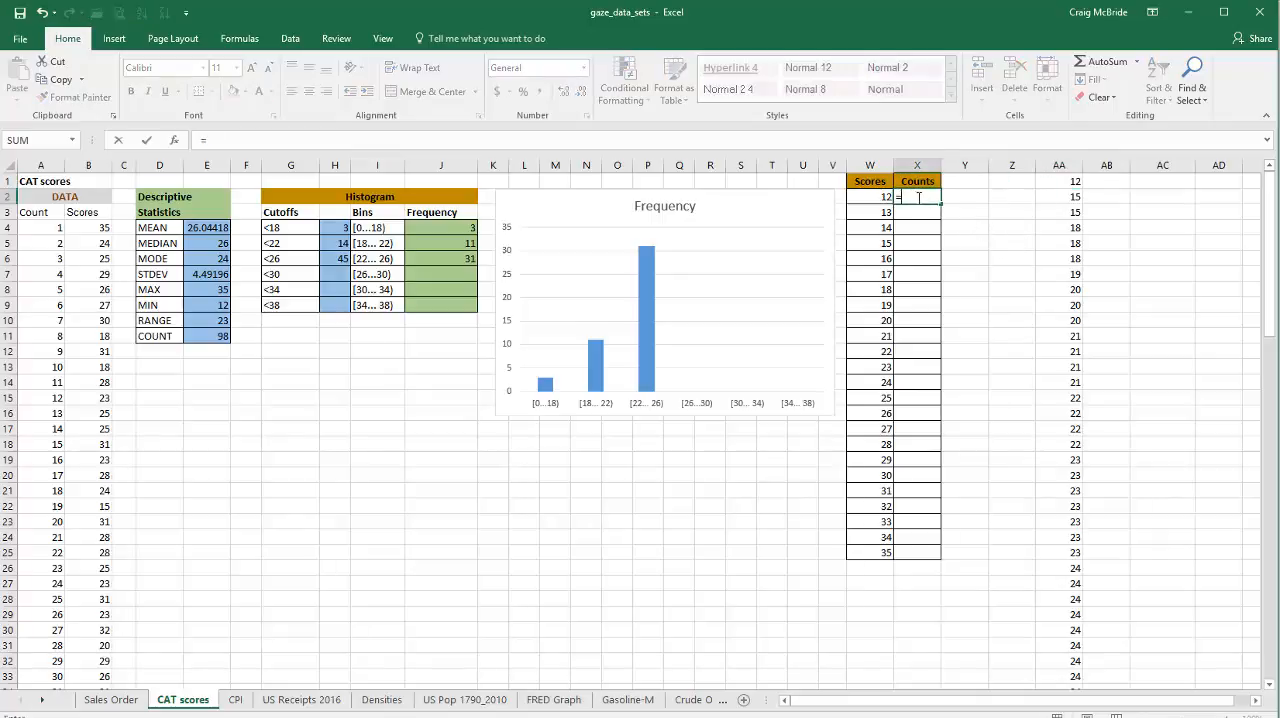
{"action": "type", "text": "count"}
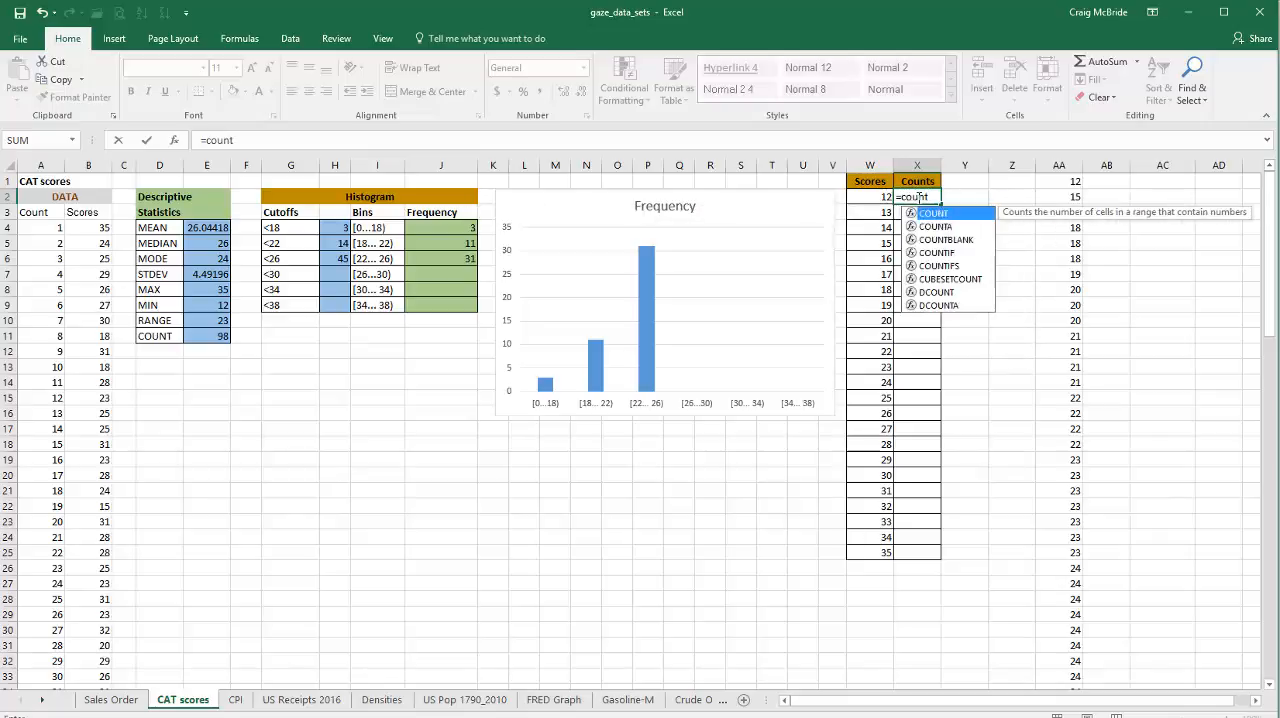
{"action": "type", "text": "if"}
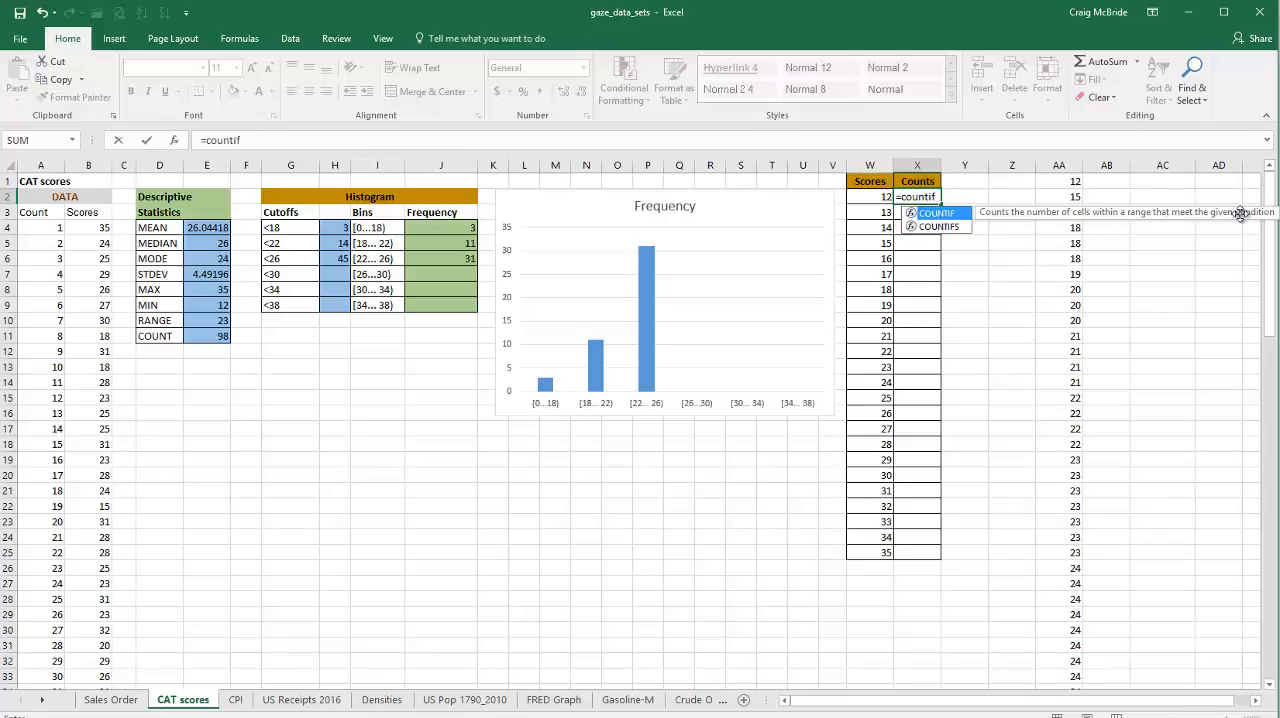
{"action": "double_click", "coordinate": [935, 215]}
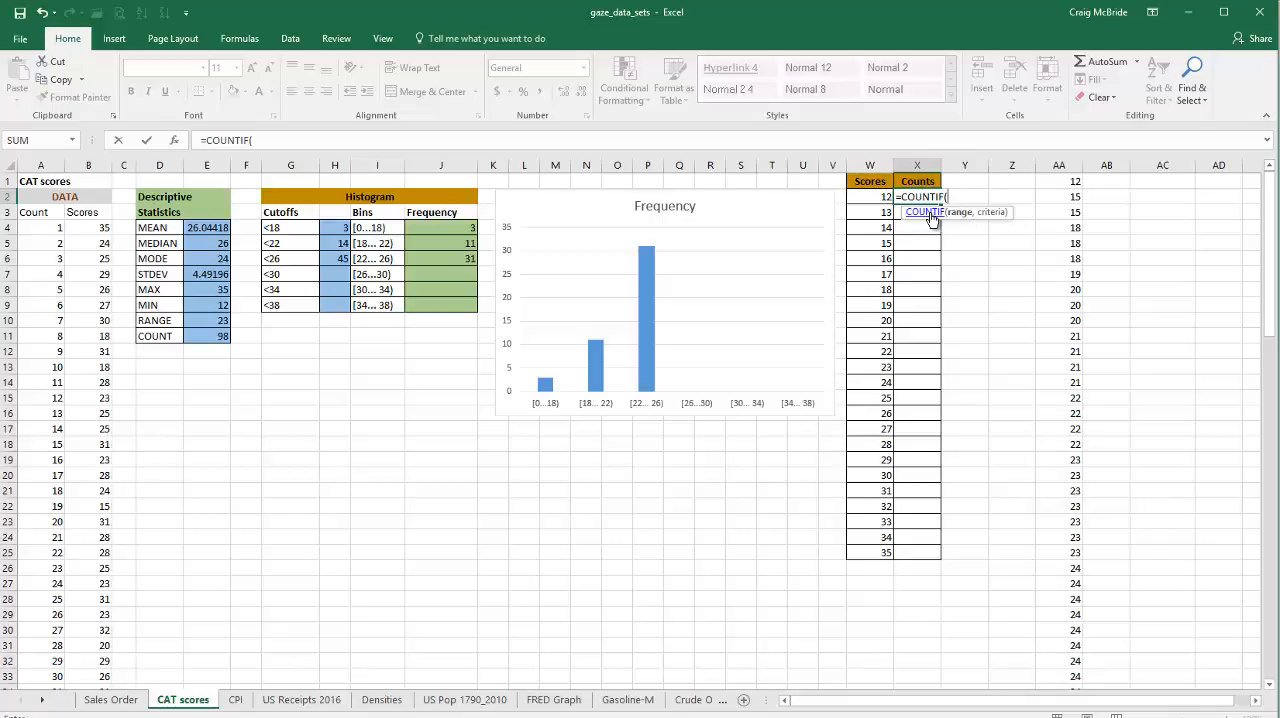
{"action": "left_click", "coordinate": [929, 212]}
{"action": "type", "text": "sc"}
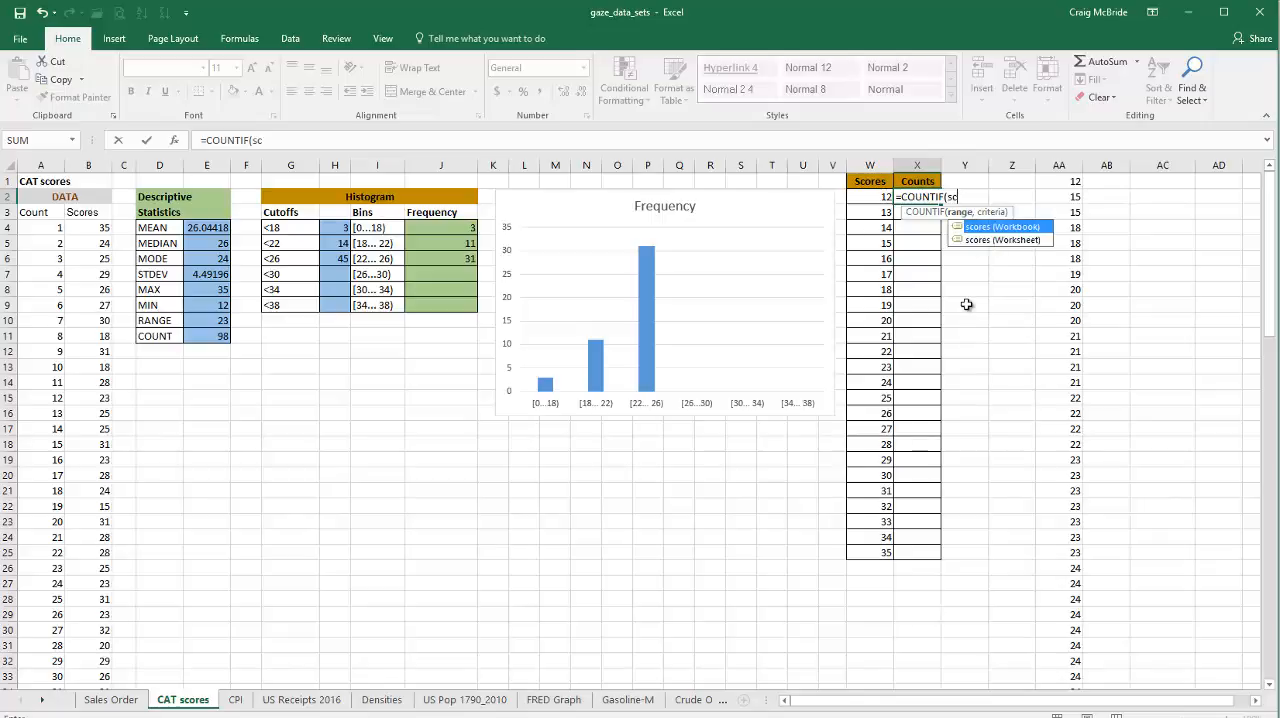
{"action": "type", "text": "ores"}
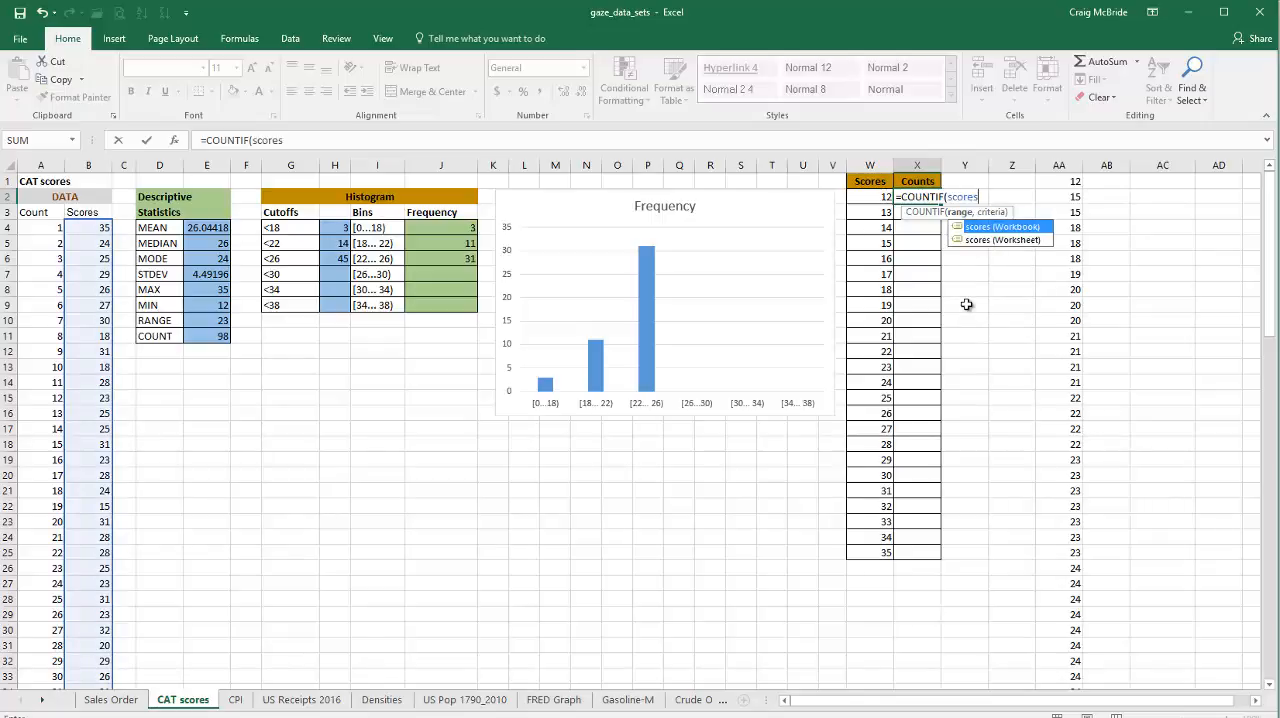
{"action": "type", "text": ","}
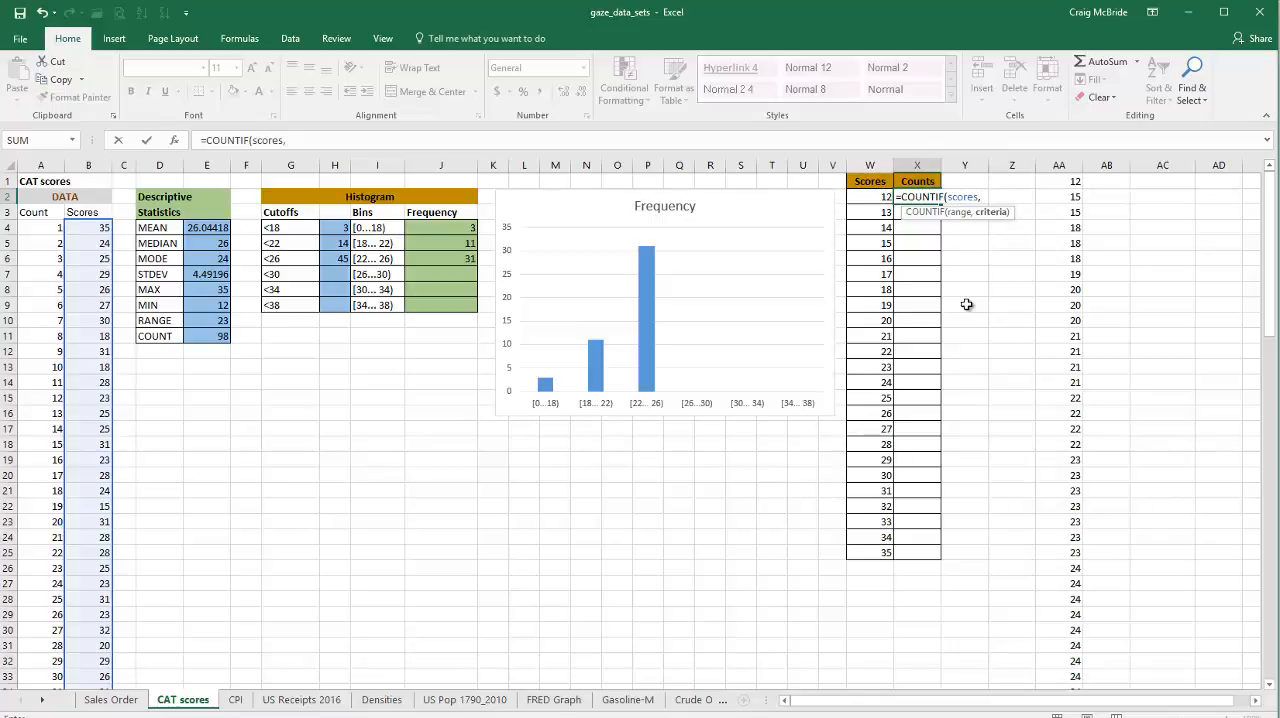
{"action": "type", "text": "12)"}
{"action": "key", "text": "Return"}
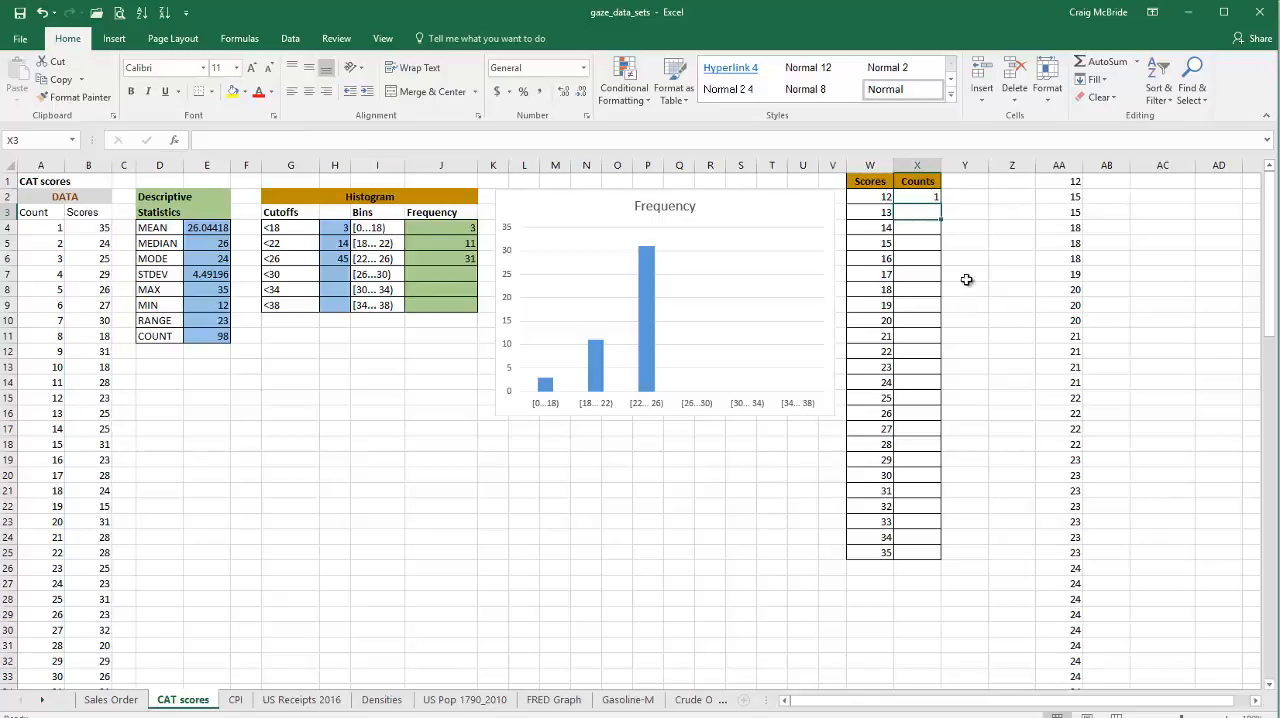
Step: Replace the fixed criterion in X2 with a reference to the score cell, making the formula =COUNTIF(scores,W2)
{"action": "left_click", "coordinate": [925, 197]}
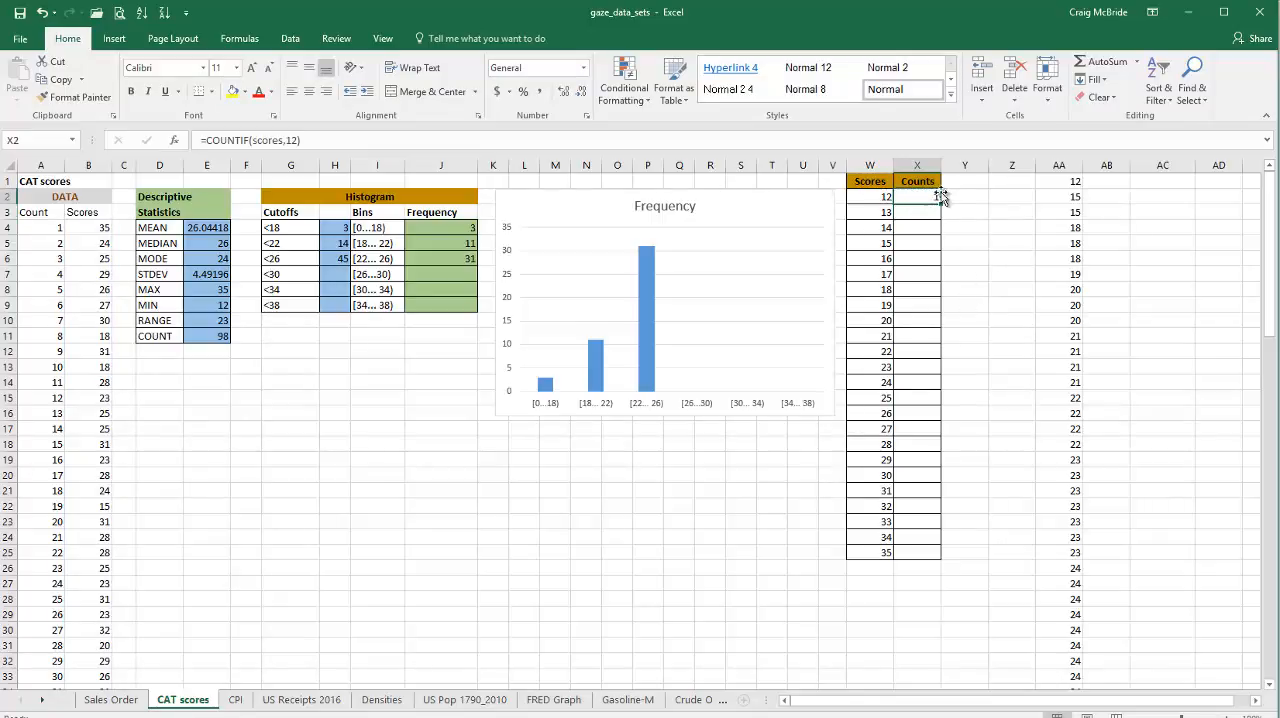
{"action": "left_click", "coordinate": [297, 140]}
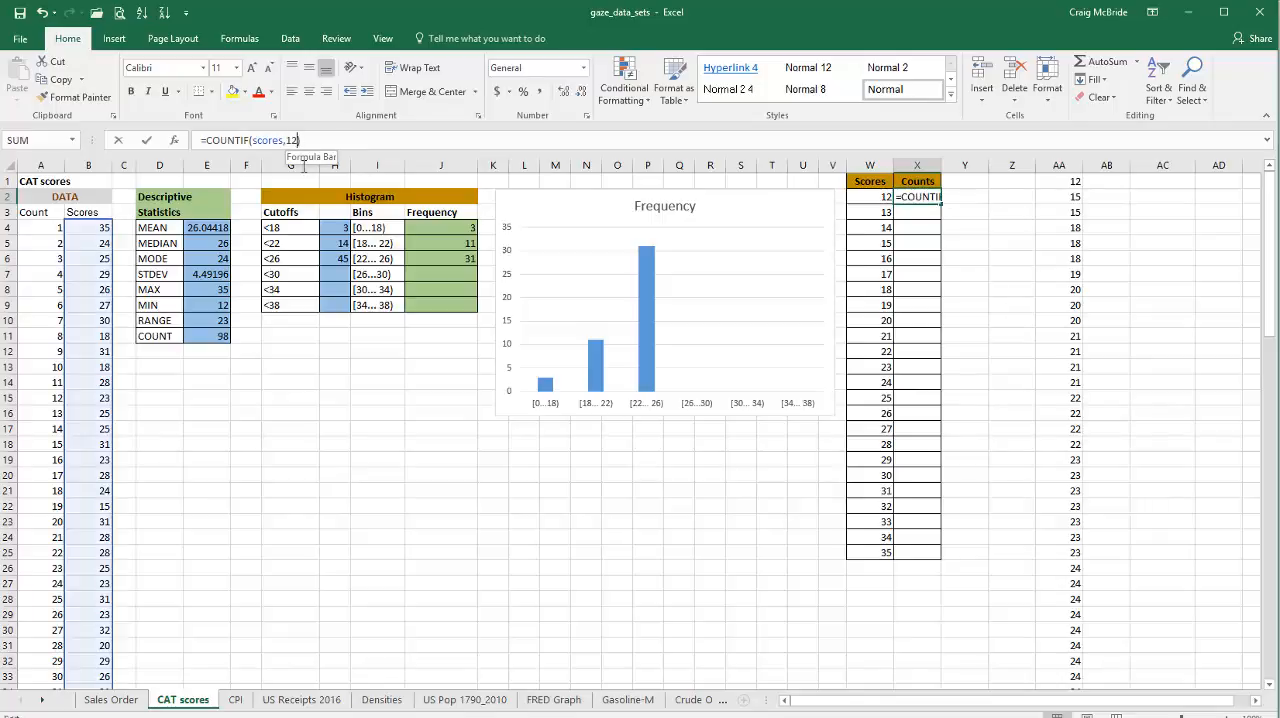
{"action": "key", "text": "BackSpace"}
{"action": "key", "text": "BackSpace"}
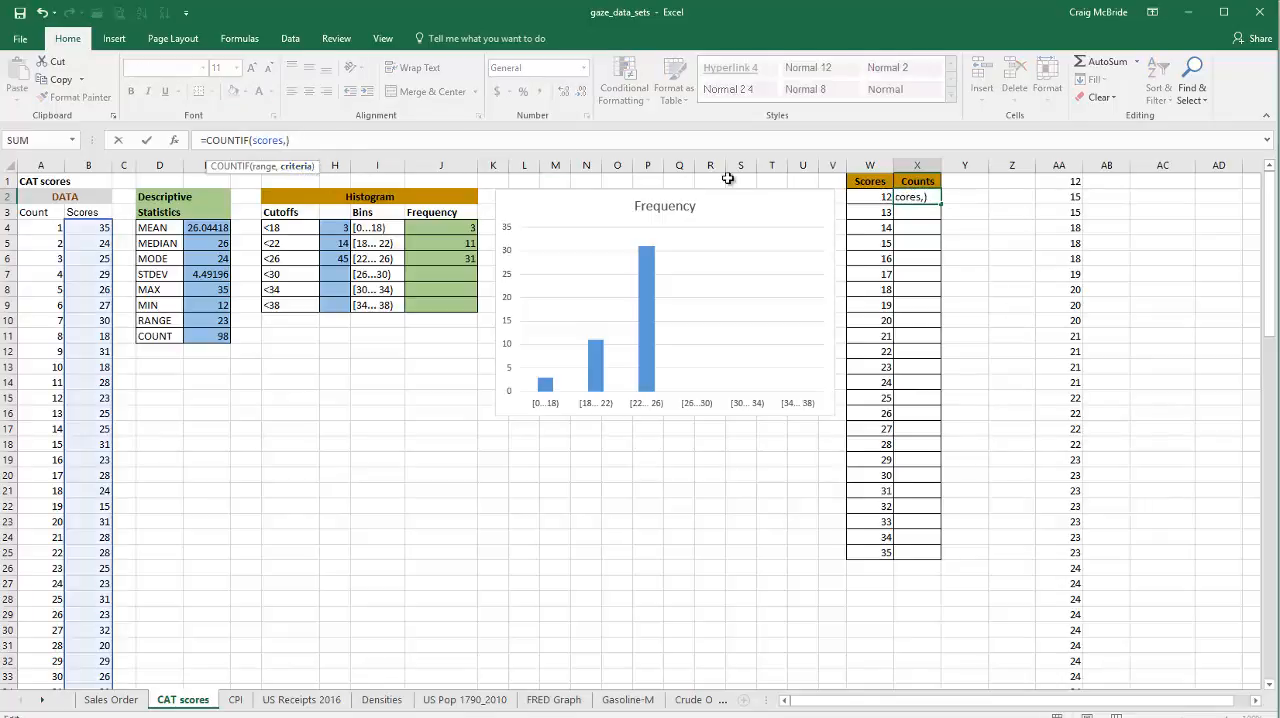
{"action": "left_click", "coordinate": [857, 196]}
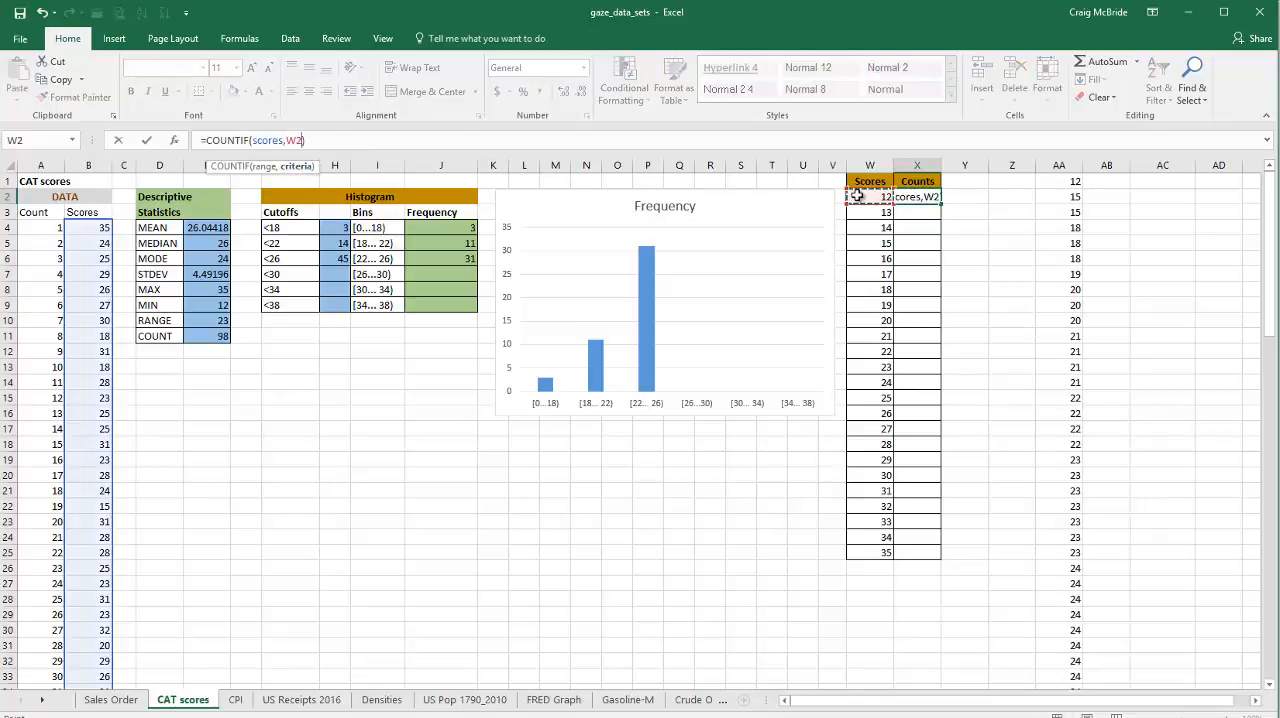
{"action": "key", "text": "Return"}
Step: Fill the COUNTIF formula from X2 down to X25 so every score in the table gets a count
{"action": "left_click", "coordinate": [926, 196]}
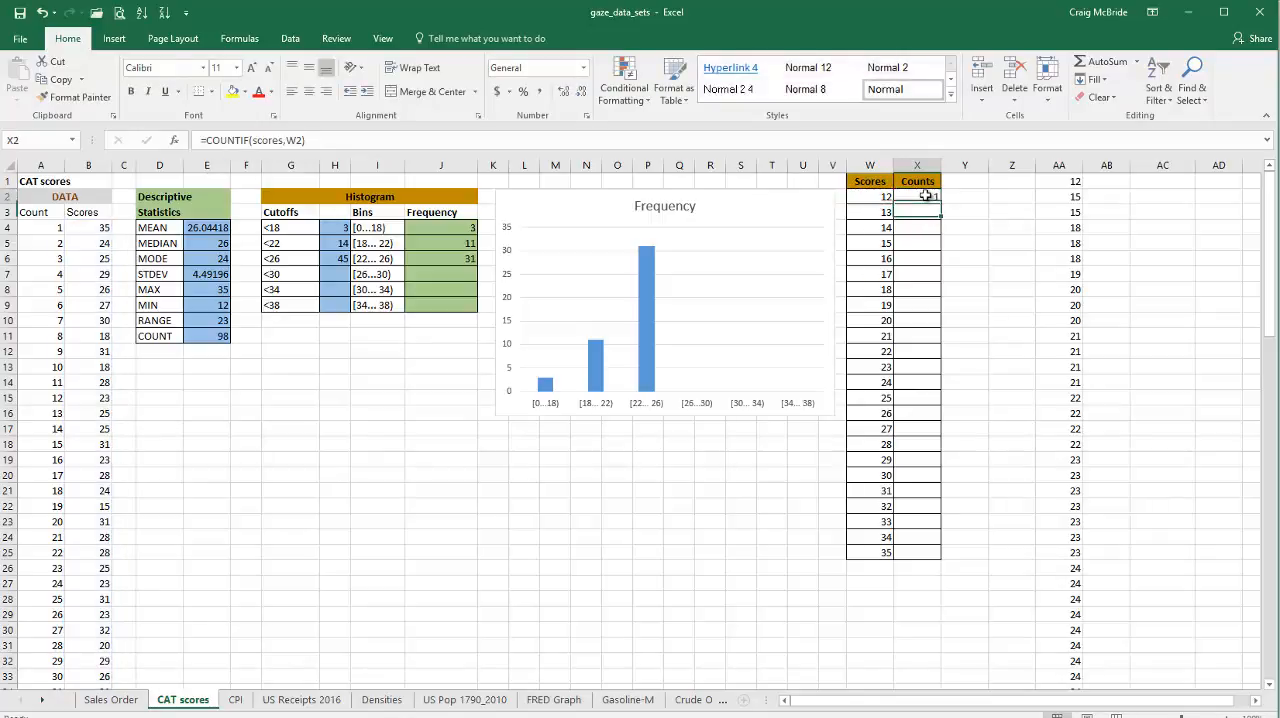
{"action": "left_click_drag", "start_coordinate": [941, 205], "coordinate": [938, 229]}
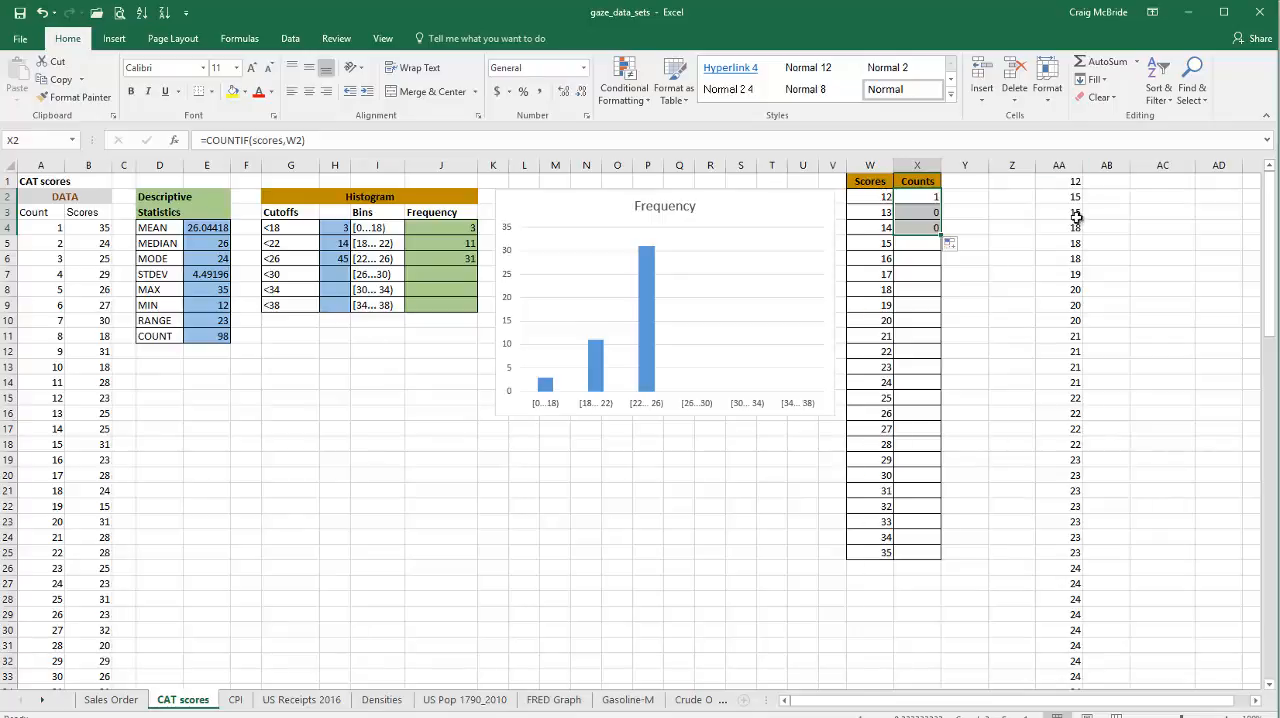
{"action": "left_click_drag", "start_coordinate": [941, 235], "coordinate": [940, 250]}
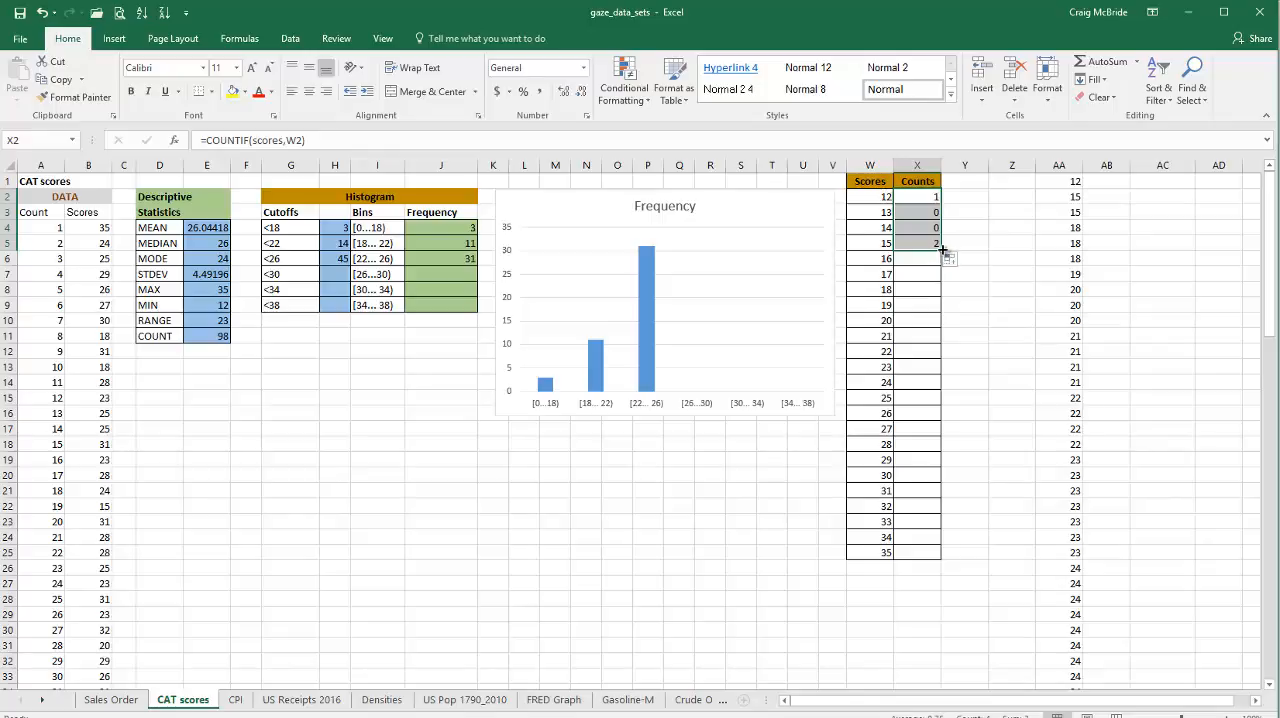
{"action": "left_click_drag", "start_coordinate": [941, 250], "coordinate": [940, 553]}
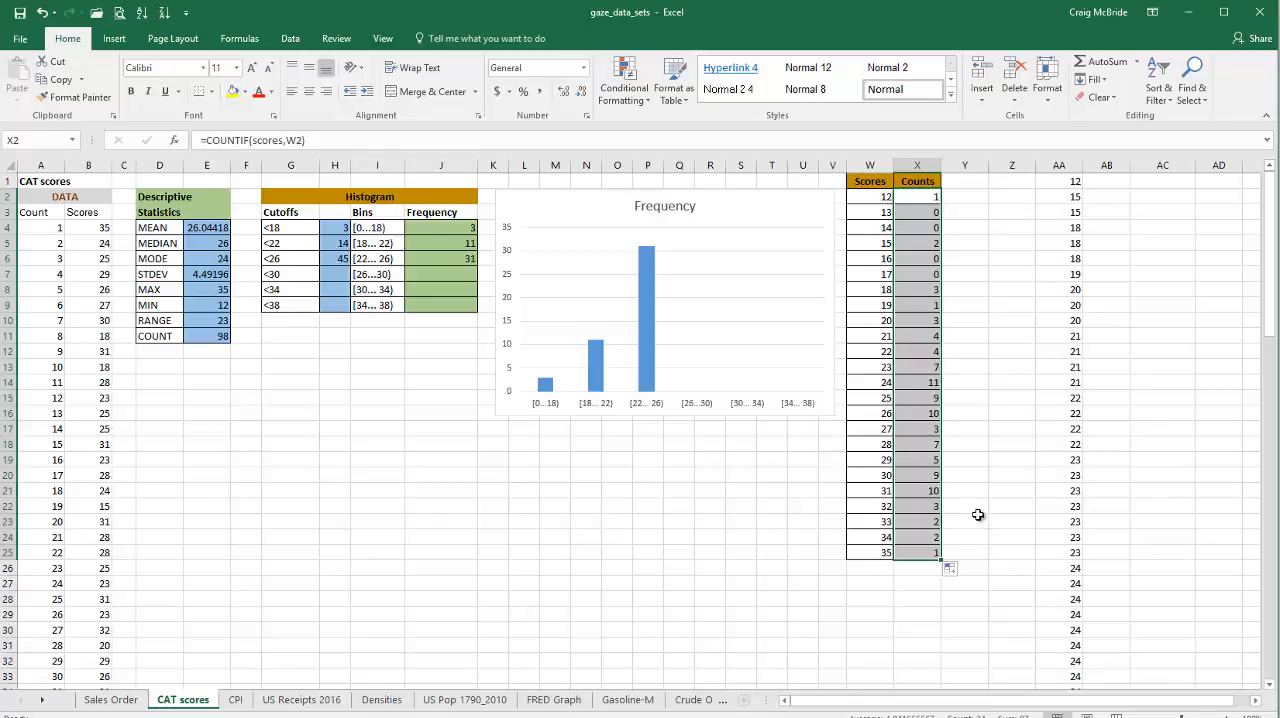
{"action": "left_click", "coordinate": [977, 476]}
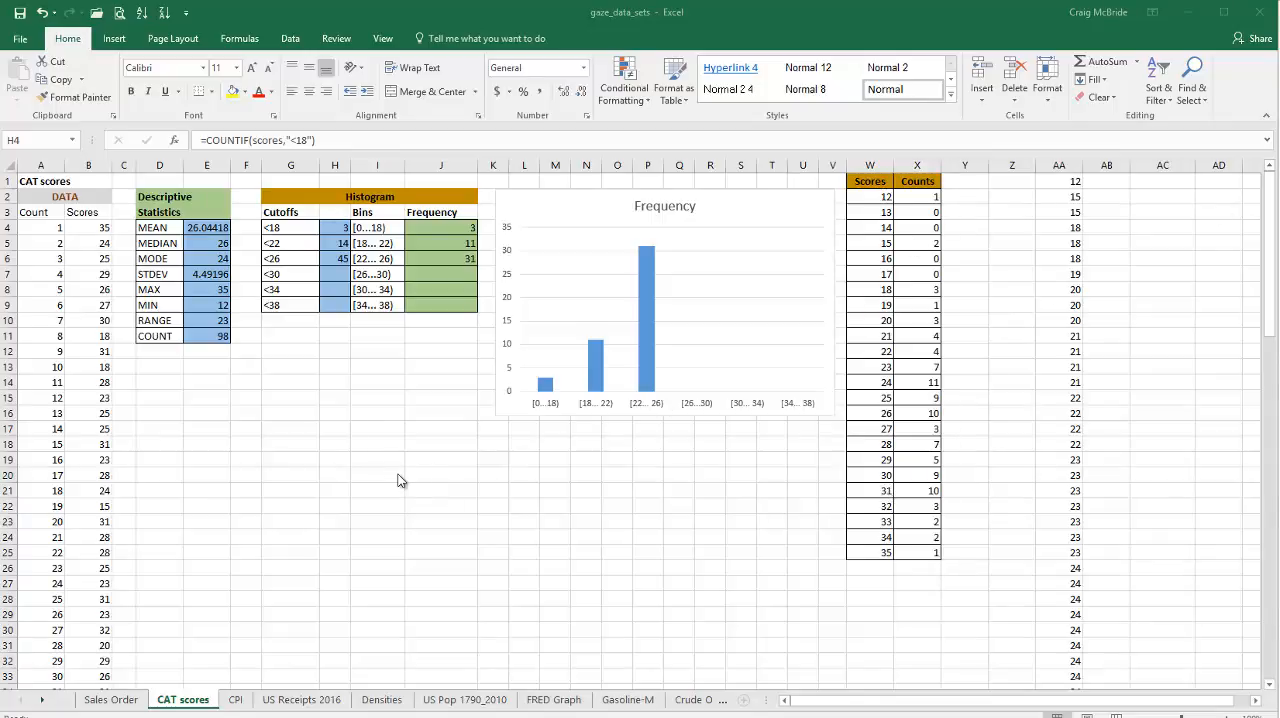
Step: Change the count formula for the first histogram cutoff in H4 to =COUNTIF(scores,G4)
{"action": "left_click", "coordinate": [332, 226]}
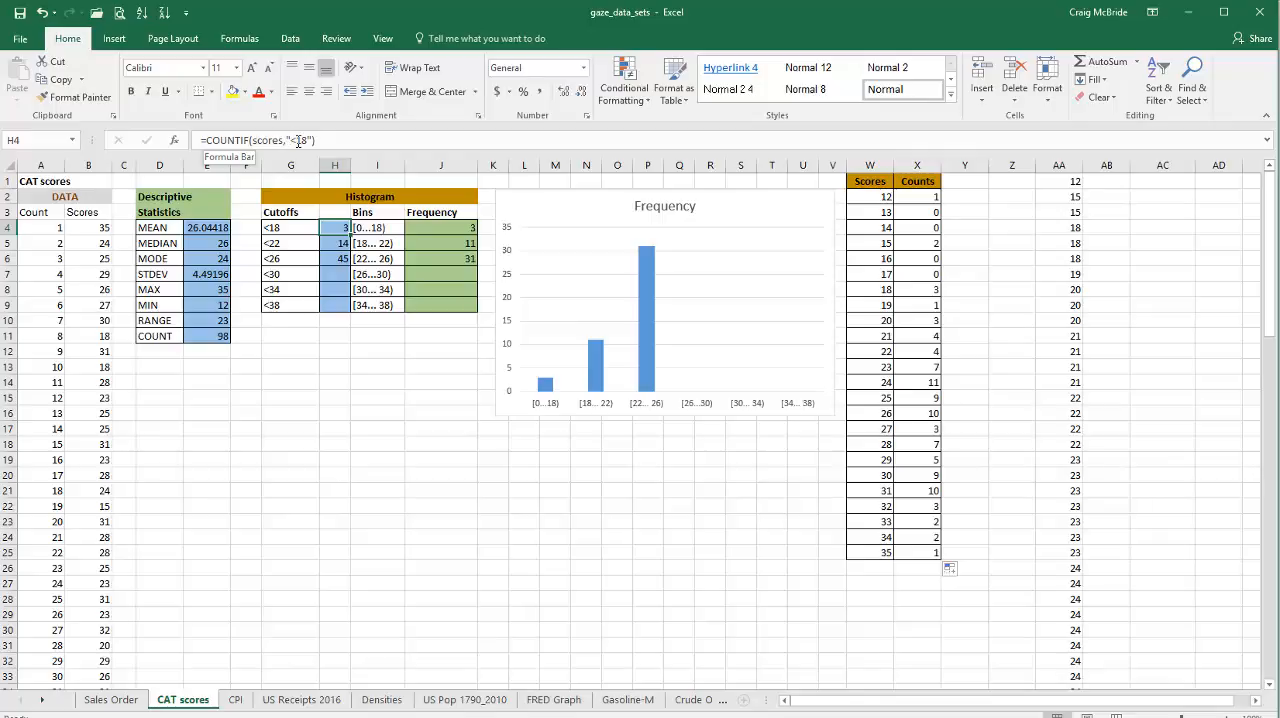
{"action": "left_click", "coordinate": [345, 248]}
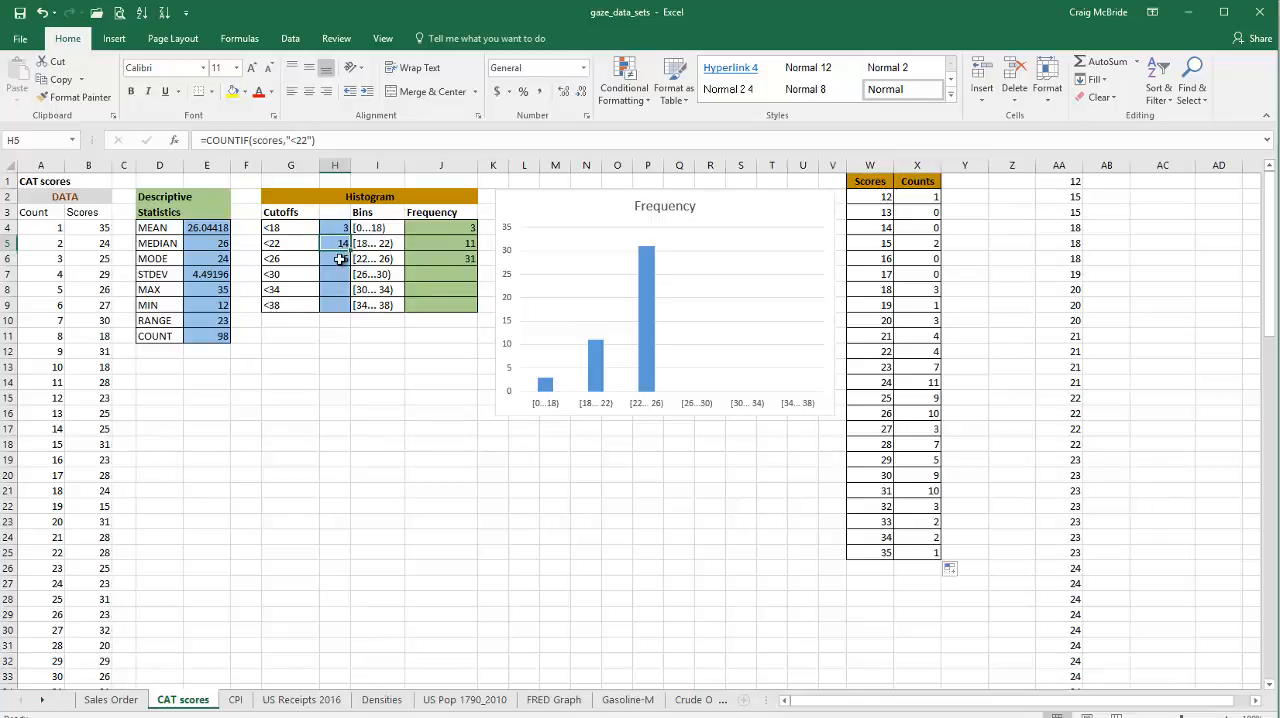
{"action": "left_click", "coordinate": [340, 259]}
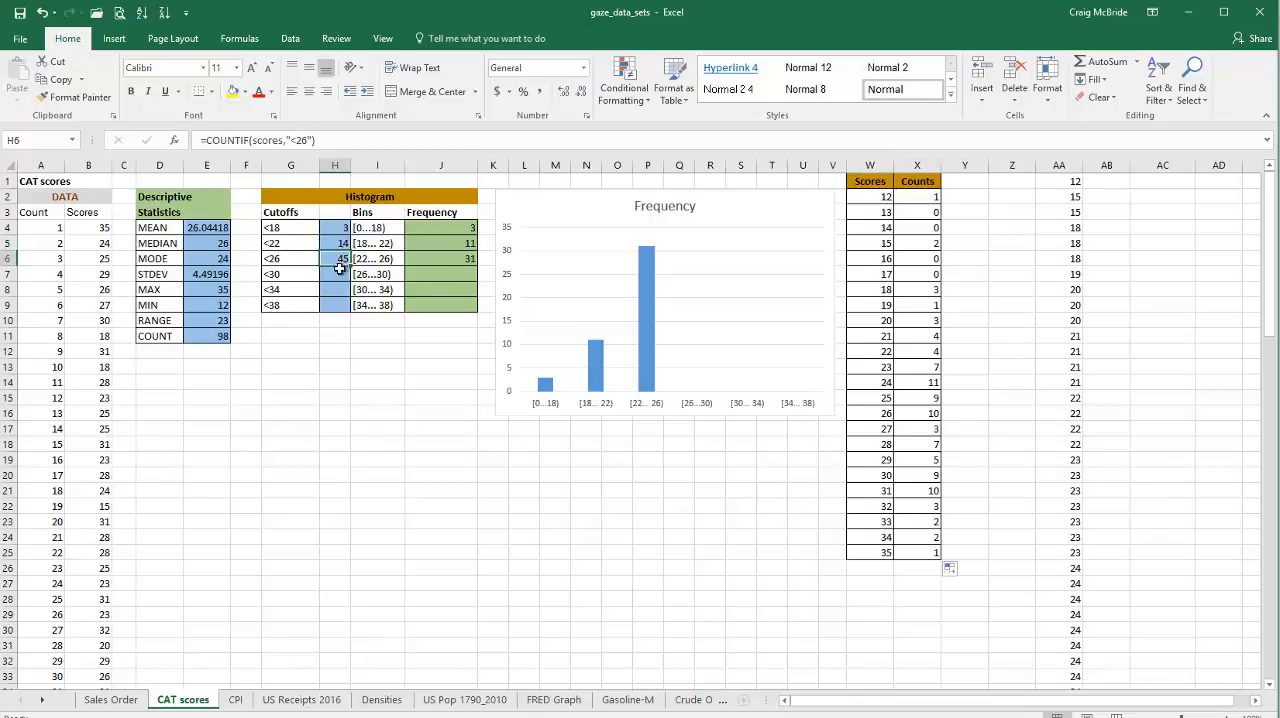
{"action": "left_click", "coordinate": [340, 274]}
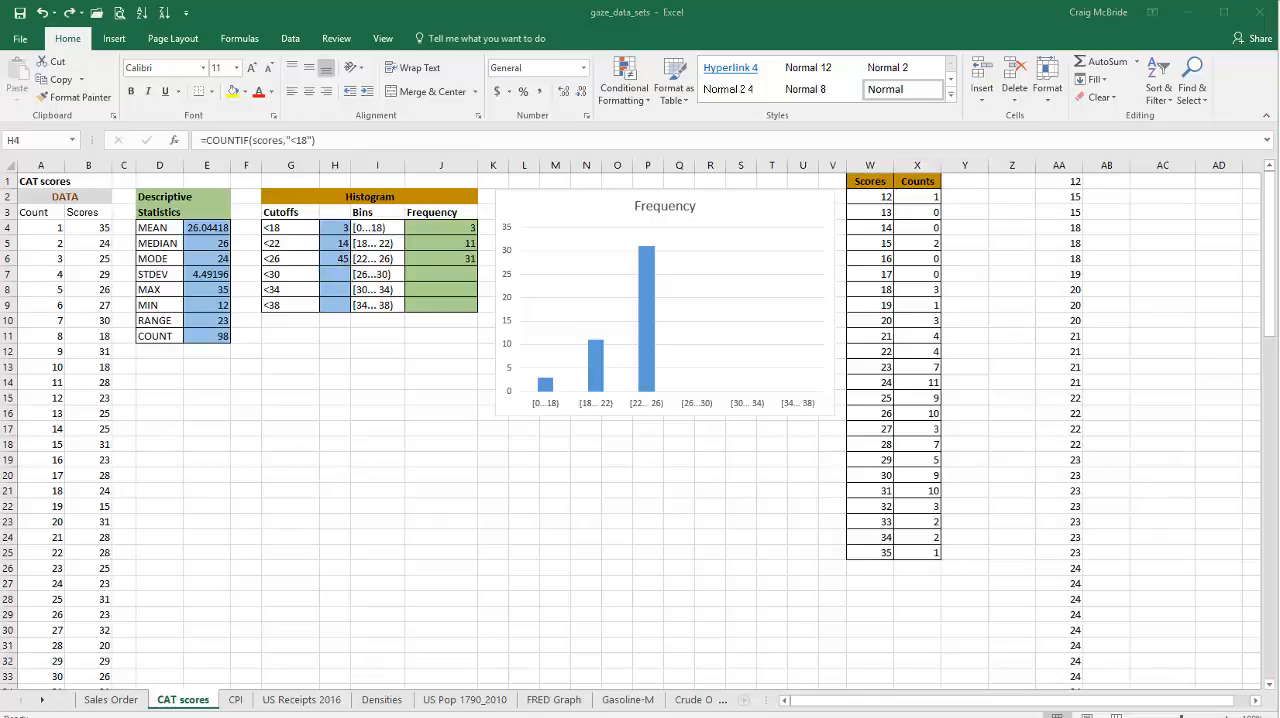
{"action": "left_click", "coordinate": [340, 232]}
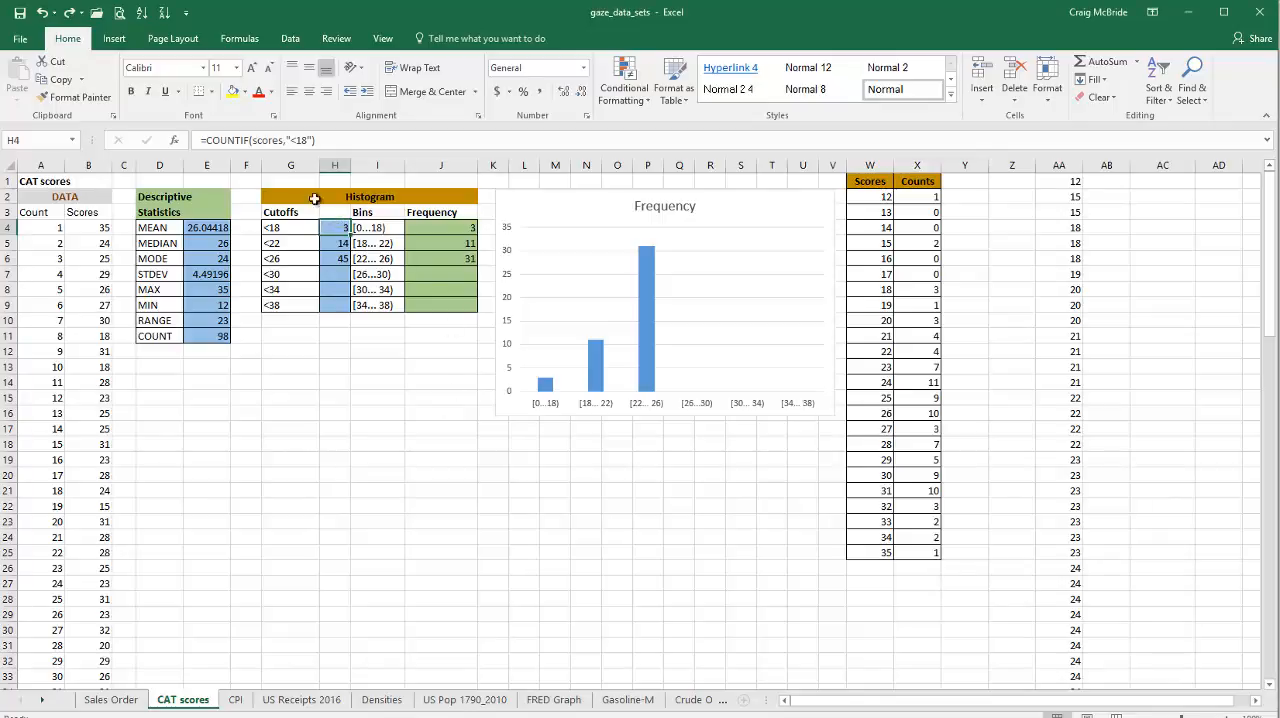
{"action": "left_click", "coordinate": [311, 140]}
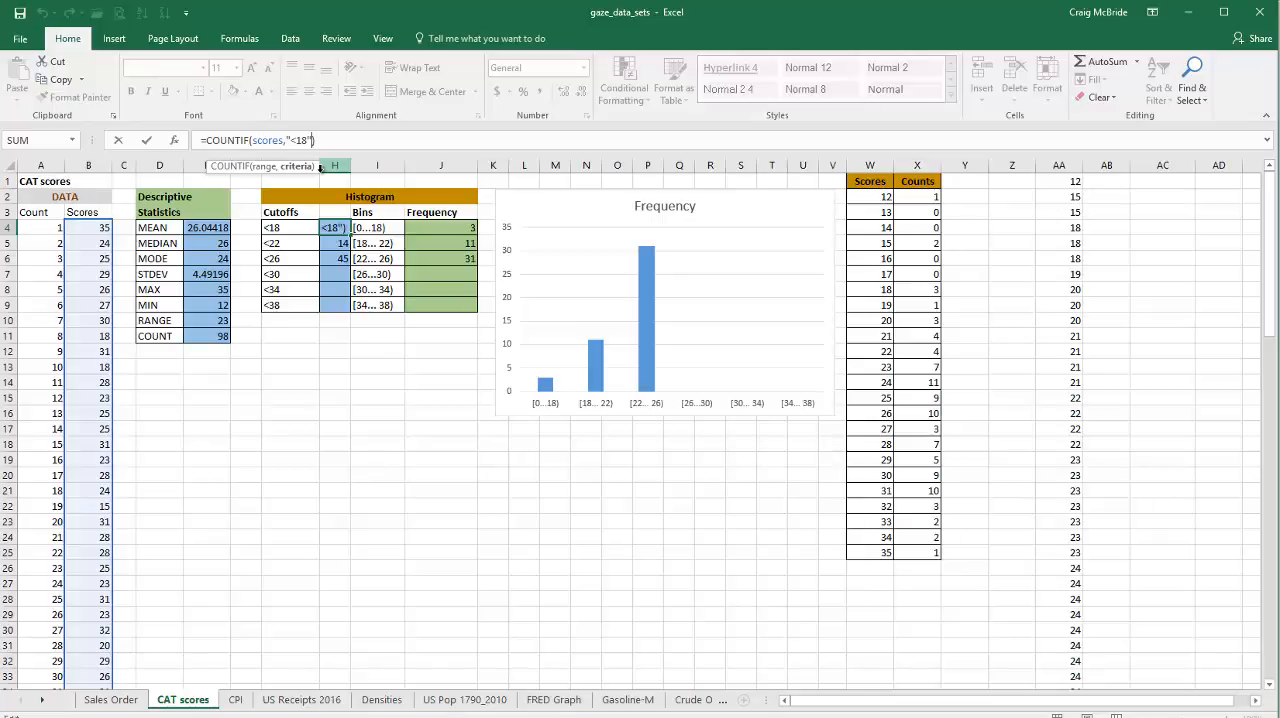
{"action": "key", "text": "BackSpace"}
{"action": "key", "text": "BackSpace"}
{"action": "key", "text": "BackSpace"}
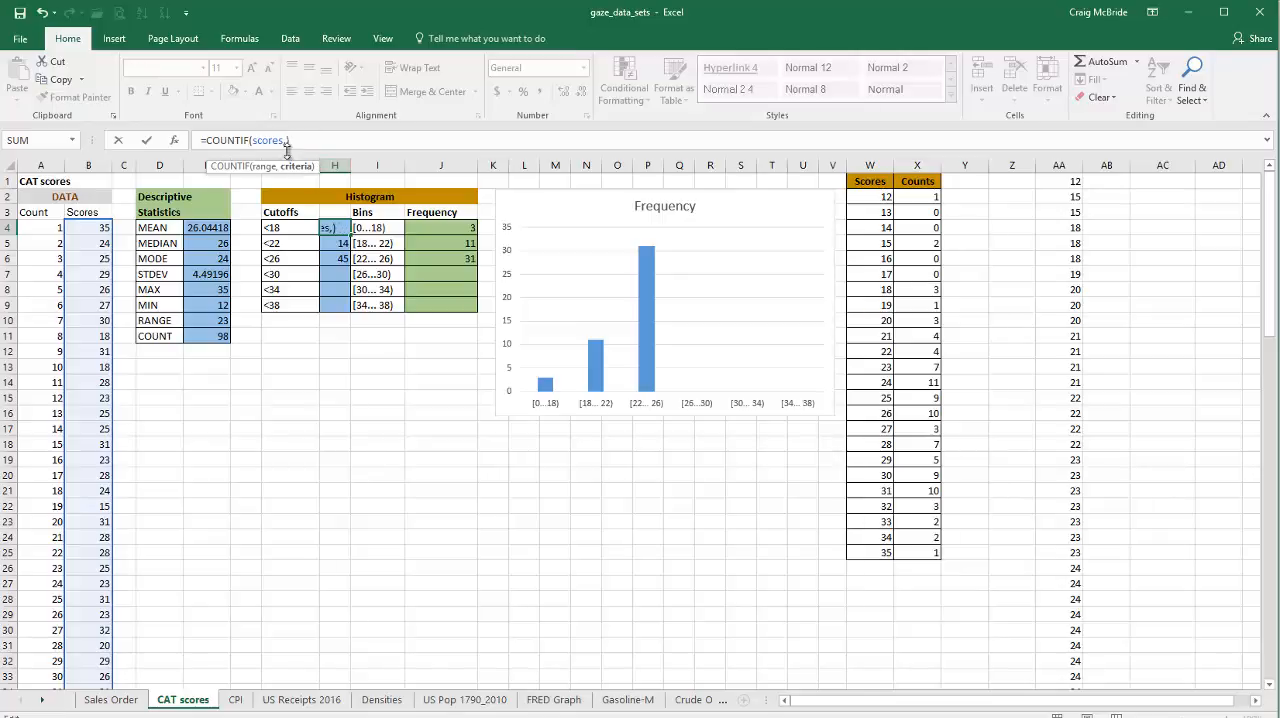
{"action": "left_click", "coordinate": [289, 228]}
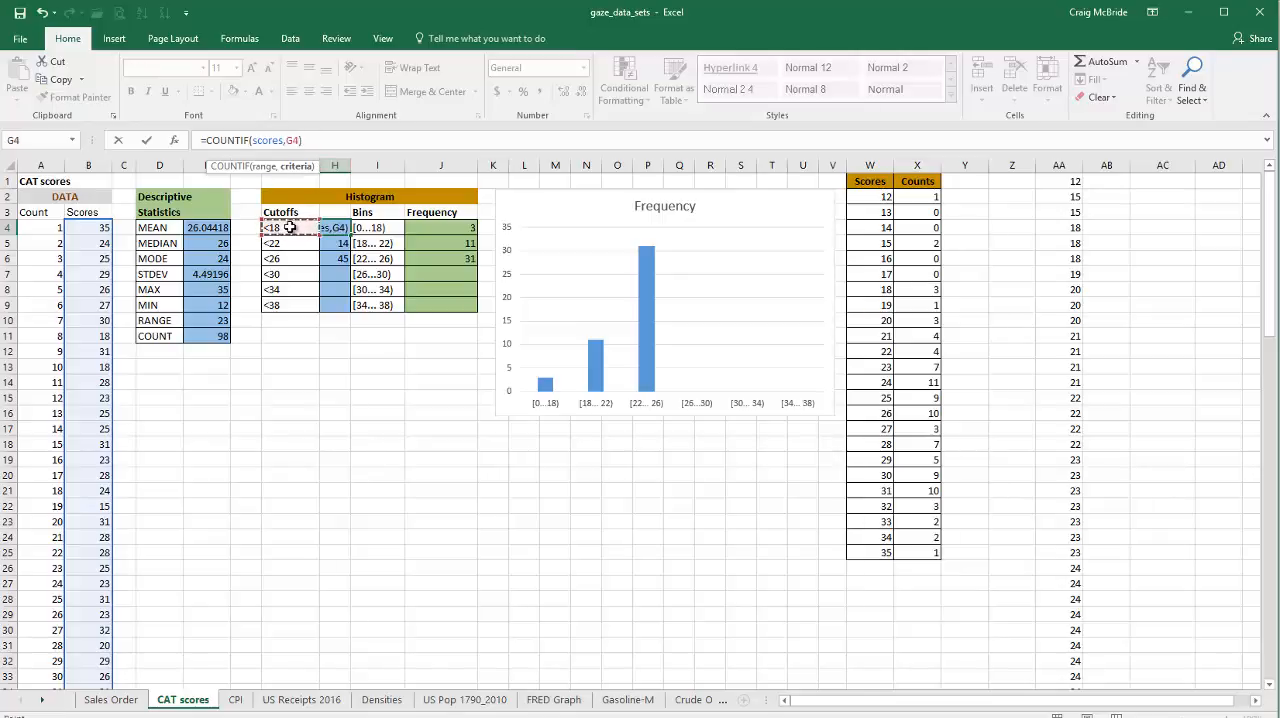
{"action": "key", "text": "Return"}
Step: Fill the cutoff count formula from H4 down to H9 for all the histogram cutoffs
{"action": "left_click", "coordinate": [338, 228]}
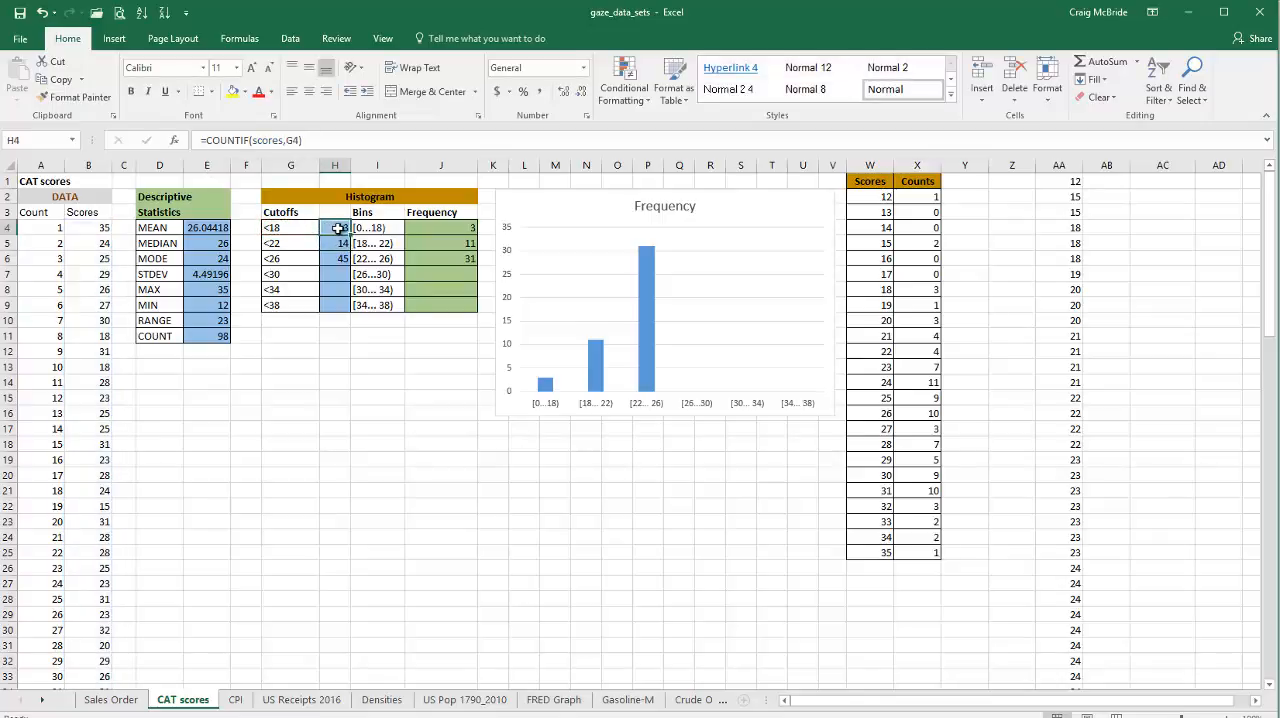
{"action": "left_click_drag", "start_coordinate": [349, 243], "coordinate": [348, 247]}
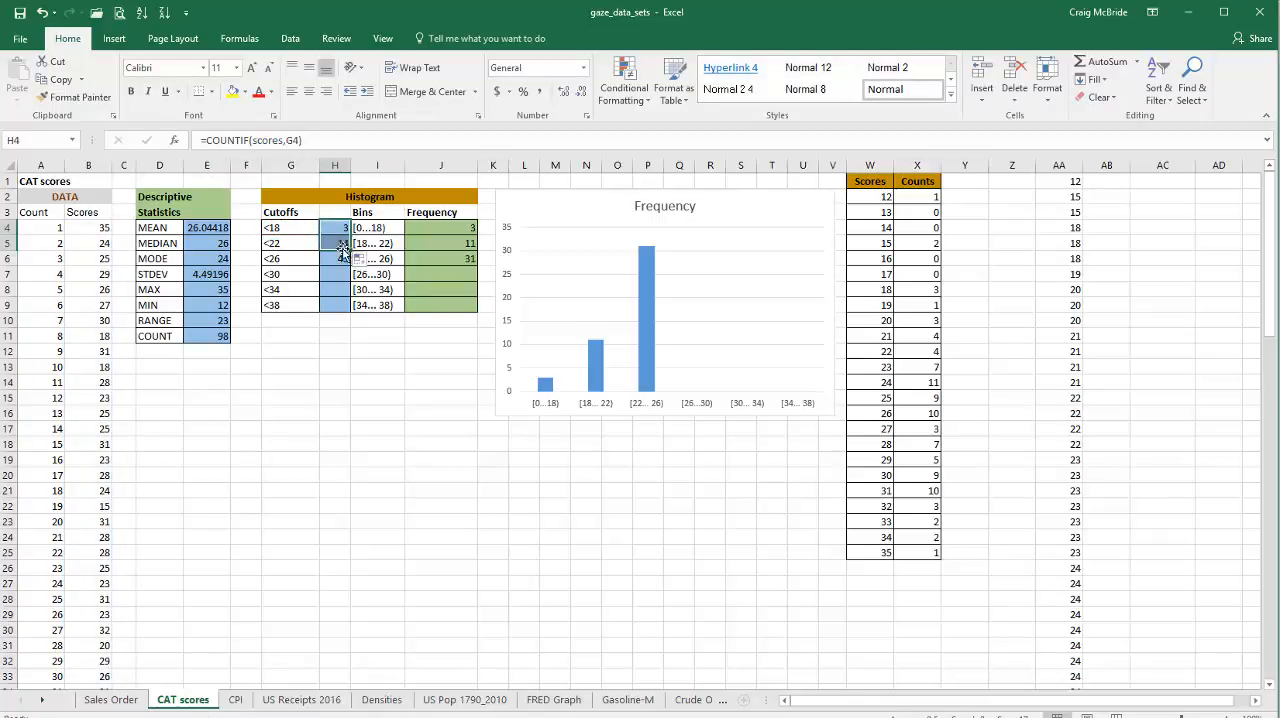
{"action": "left_click", "coordinate": [334, 244]}
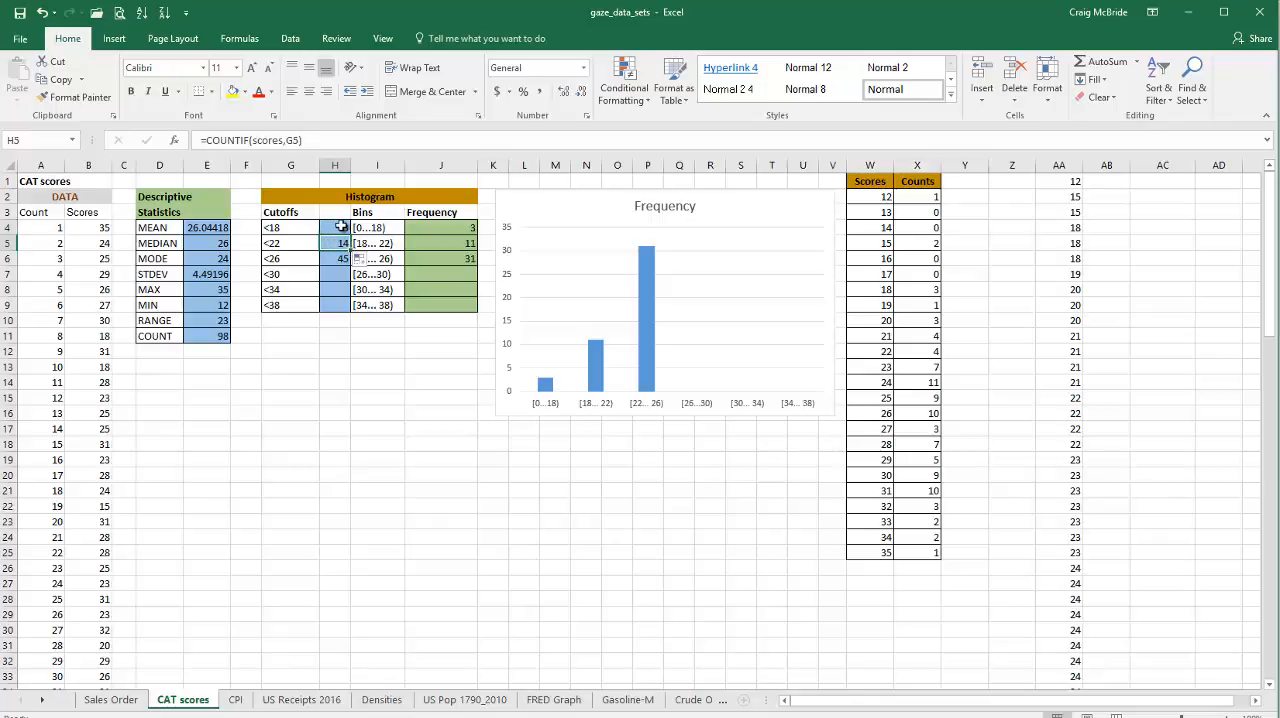
{"action": "left_click", "coordinate": [345, 227]}
{"action": "left_click_drag", "start_coordinate": [349, 230], "coordinate": [346, 312]}
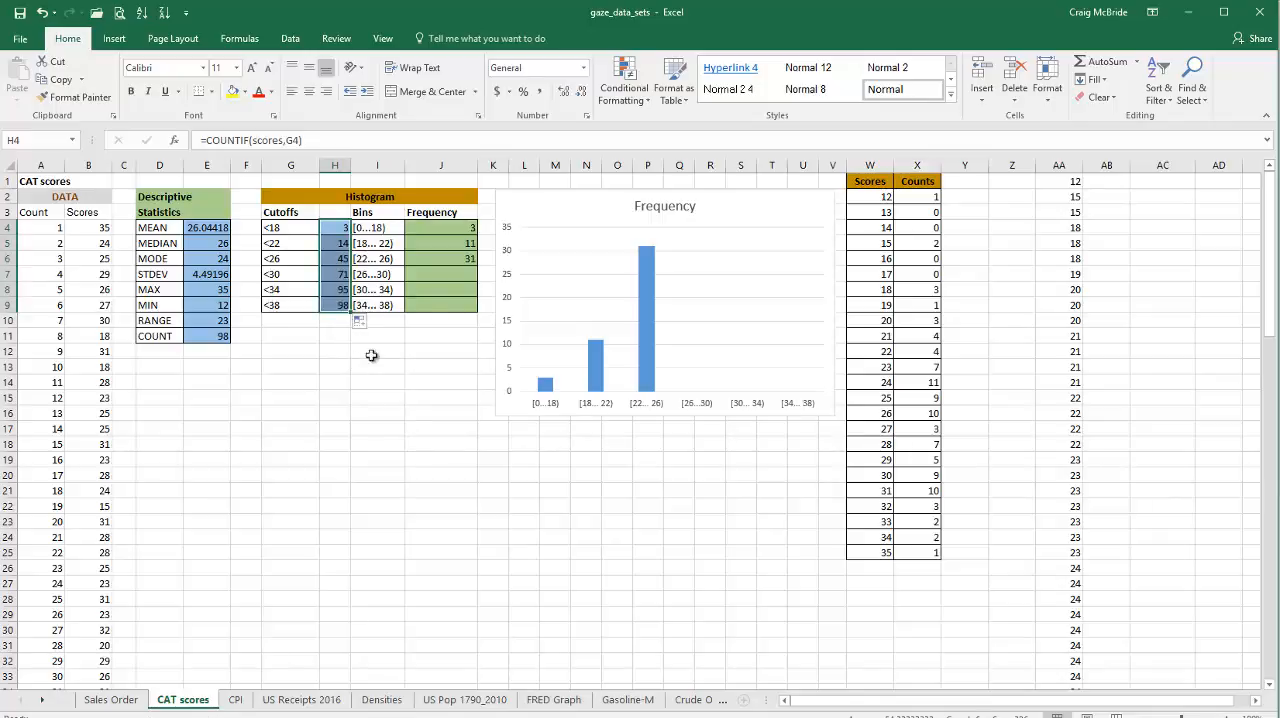
Step: Examine the Frequency formulas in J4 and J5 and the cumulative counts they refer to
{"action": "left_click", "coordinate": [451, 229]}
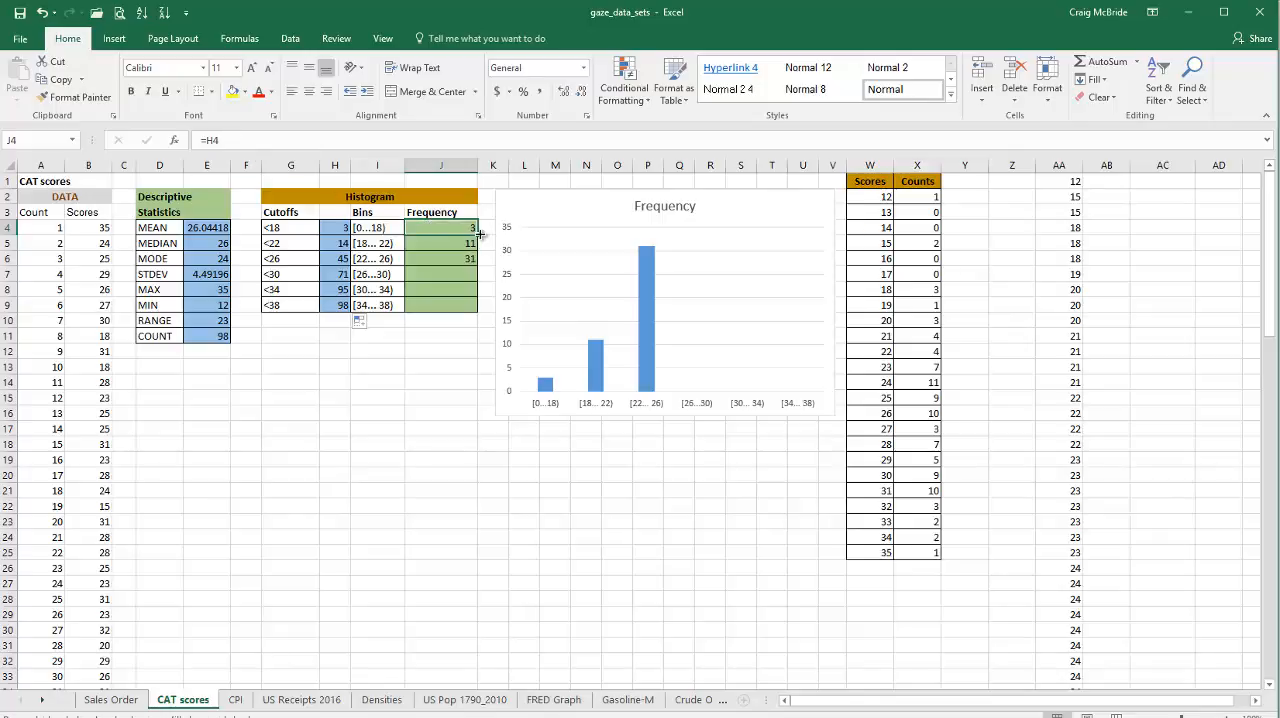
{"action": "left_click_drag", "start_coordinate": [479, 234], "coordinate": [476, 314]}
{"action": "key", "text": "Return"}
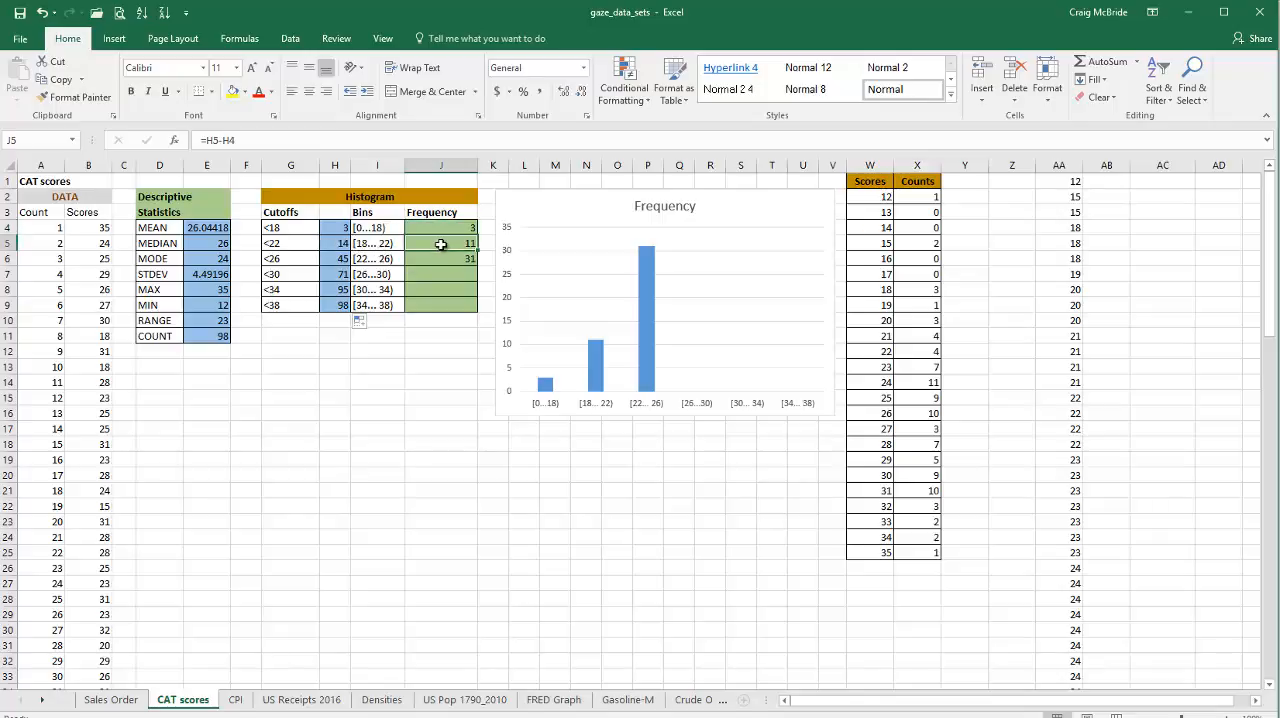
{"action": "left_click", "coordinate": [337, 245]}
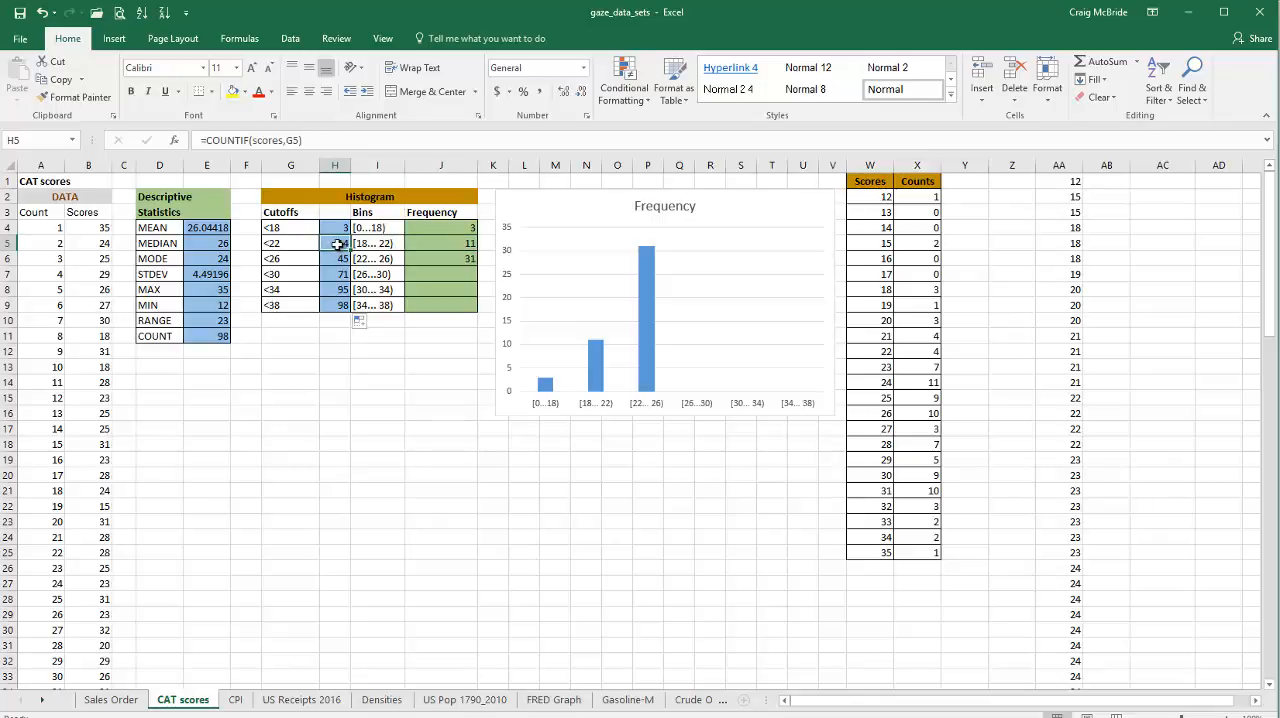
{"action": "left_click", "coordinate": [434, 242]}
{"action": "left_click", "coordinate": [462, 228]}
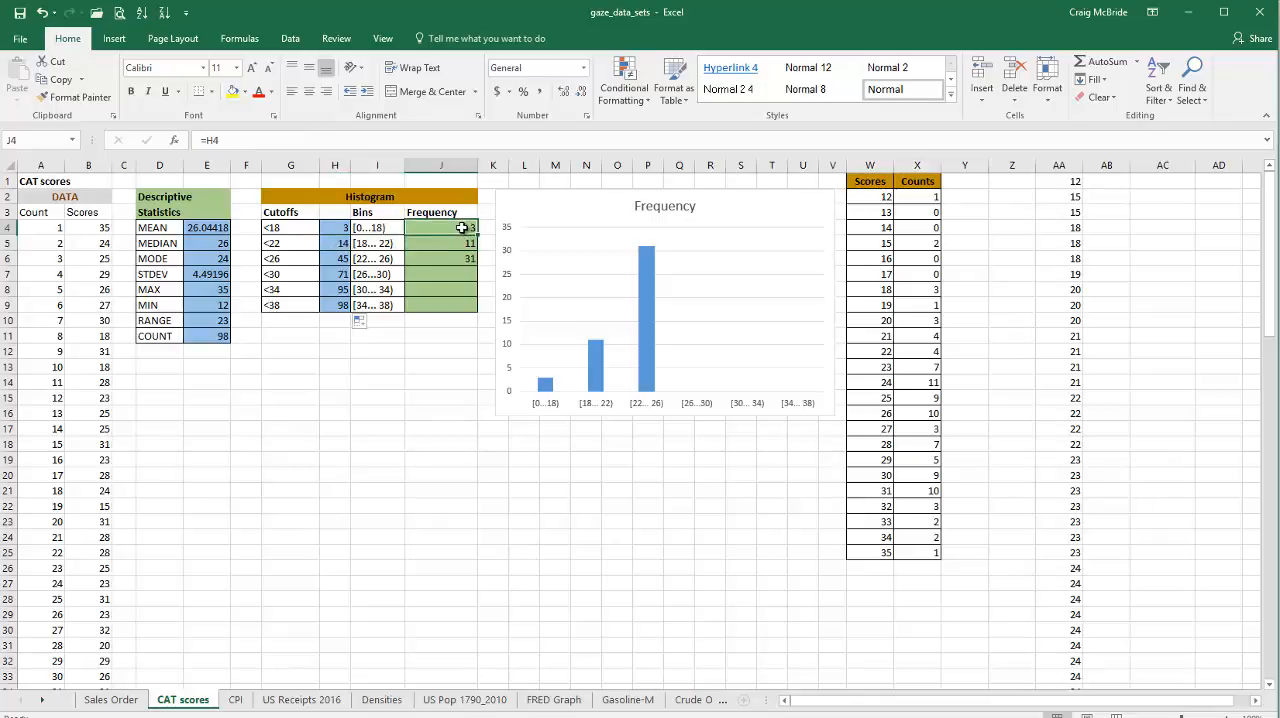
{"action": "left_click", "coordinate": [462, 243]}
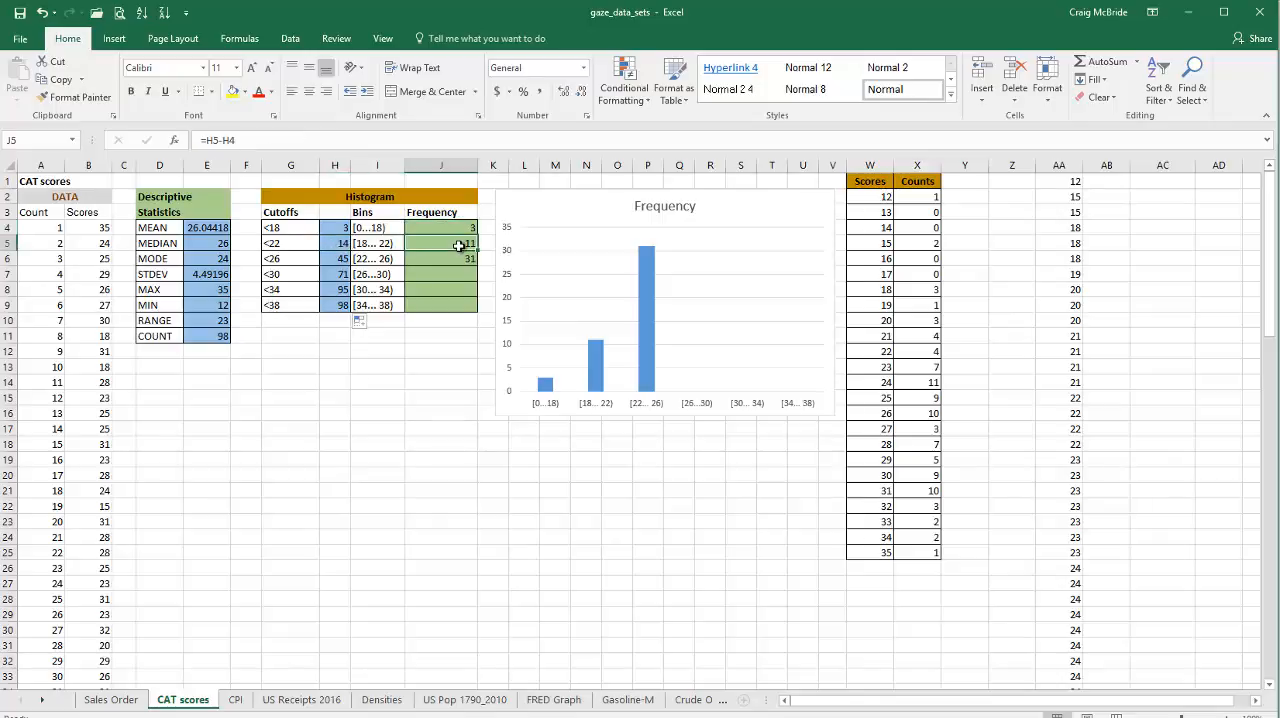
{"action": "left_click", "coordinate": [224, 140]}
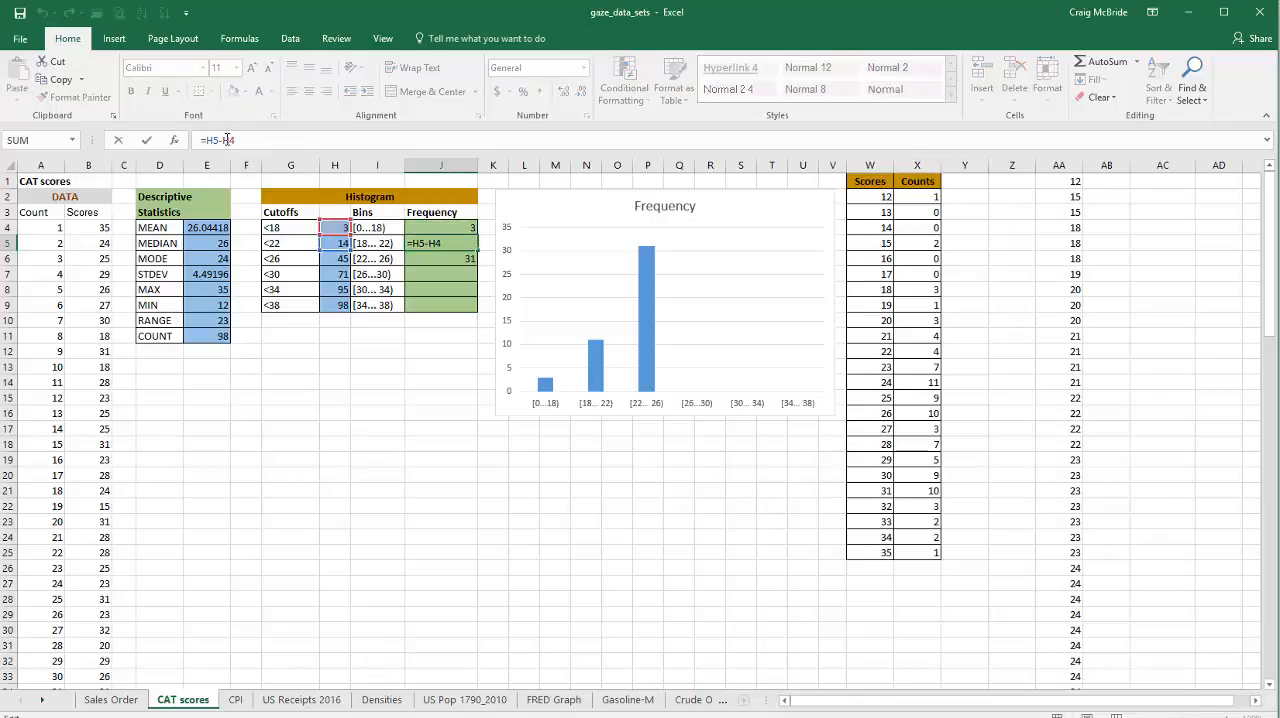
{"action": "key", "text": "Return"}
Step: Fill the Frequency formula =H6-H5 from J6 down to J9 to complete the histogram bins
{"action": "left_click", "coordinate": [231, 140]}
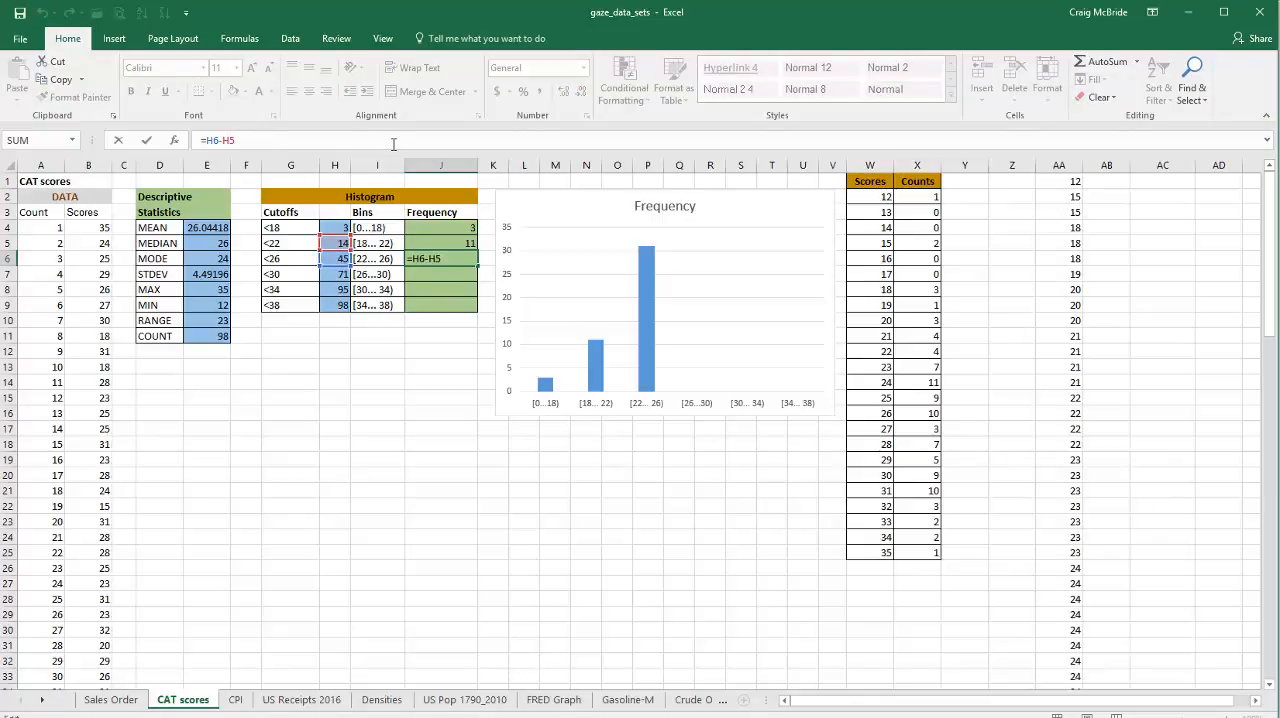
{"action": "left_click", "coordinate": [462, 258]}
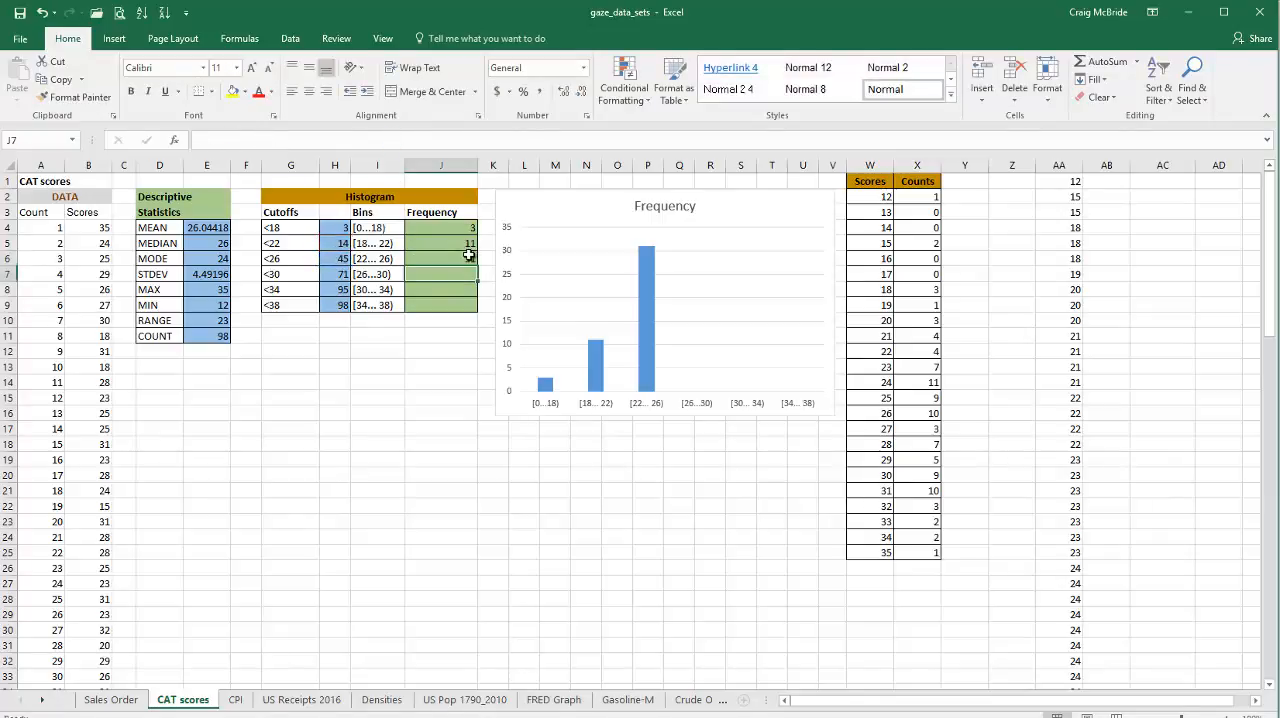
{"action": "left_click_drag", "start_coordinate": [479, 264], "coordinate": [477, 310]}
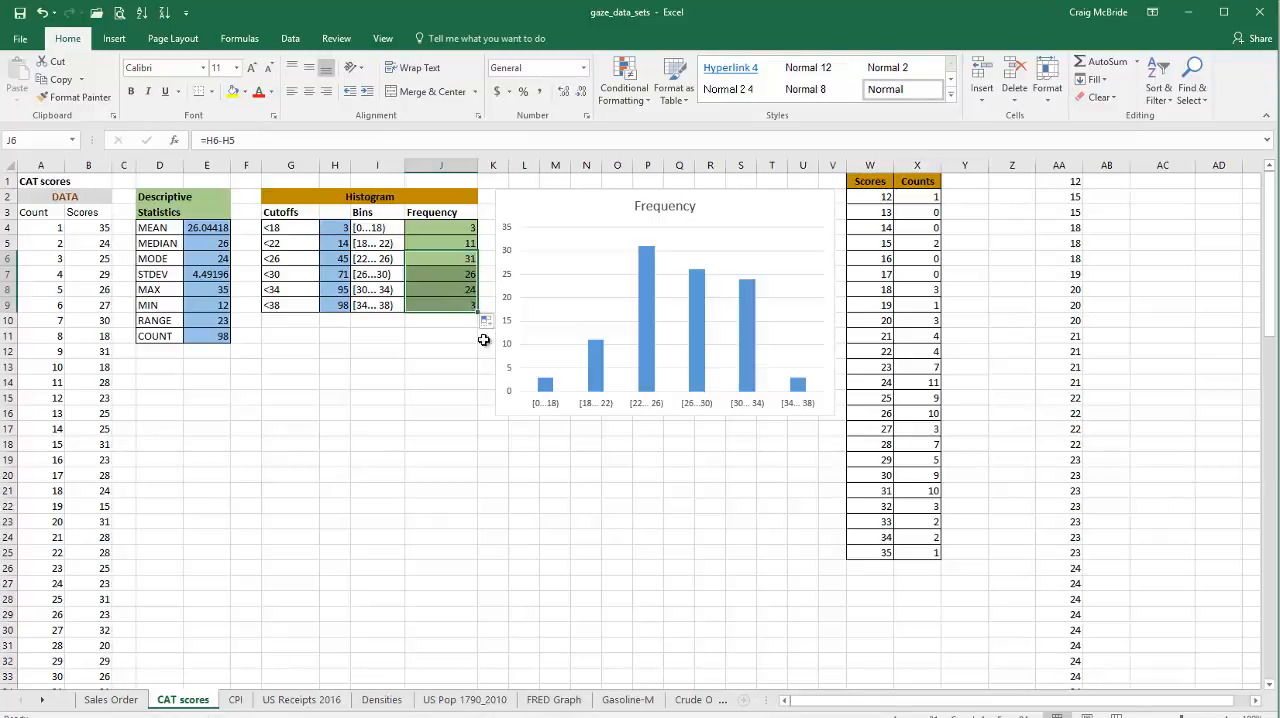
{"action": "left_click", "coordinate": [440, 259]}
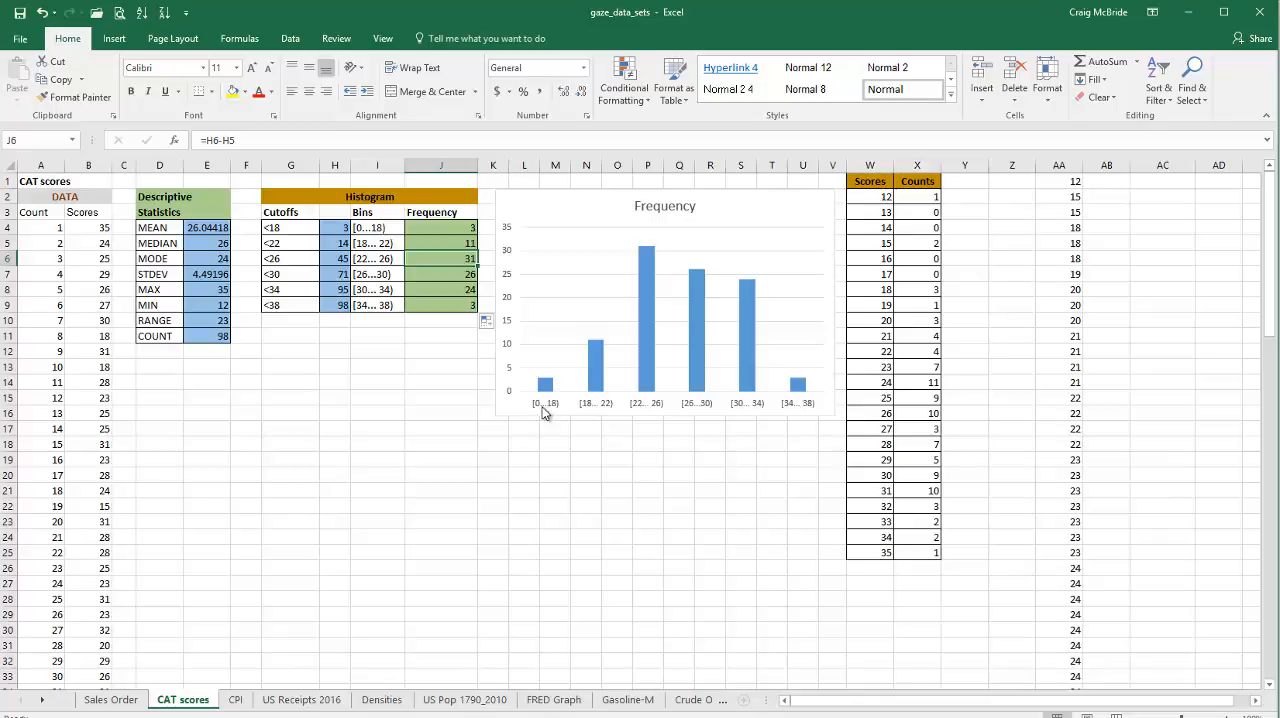
Step: Set the gap width of the Frequency chart's columns to 5%
{"action": "mouse_move", "coordinate": [545, 390]}
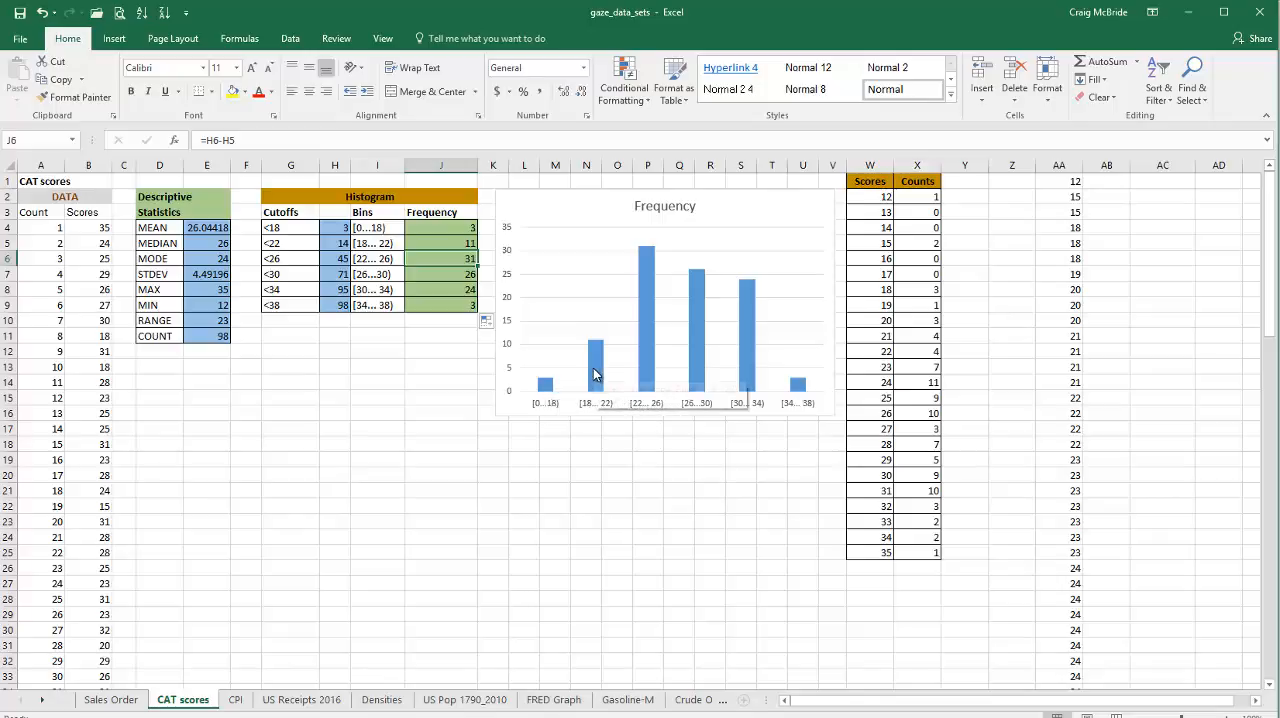
{"action": "mouse_move", "coordinate": [594, 374]}
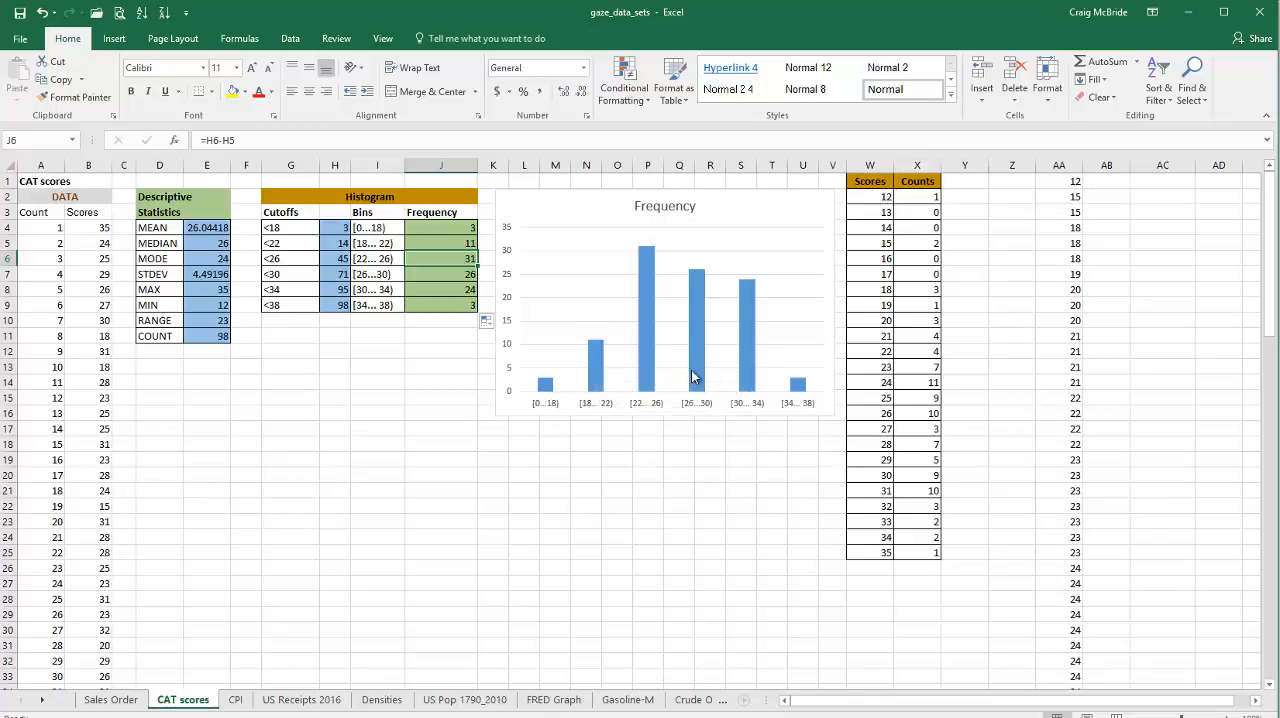
{"action": "mouse_move", "coordinate": [787, 378]}
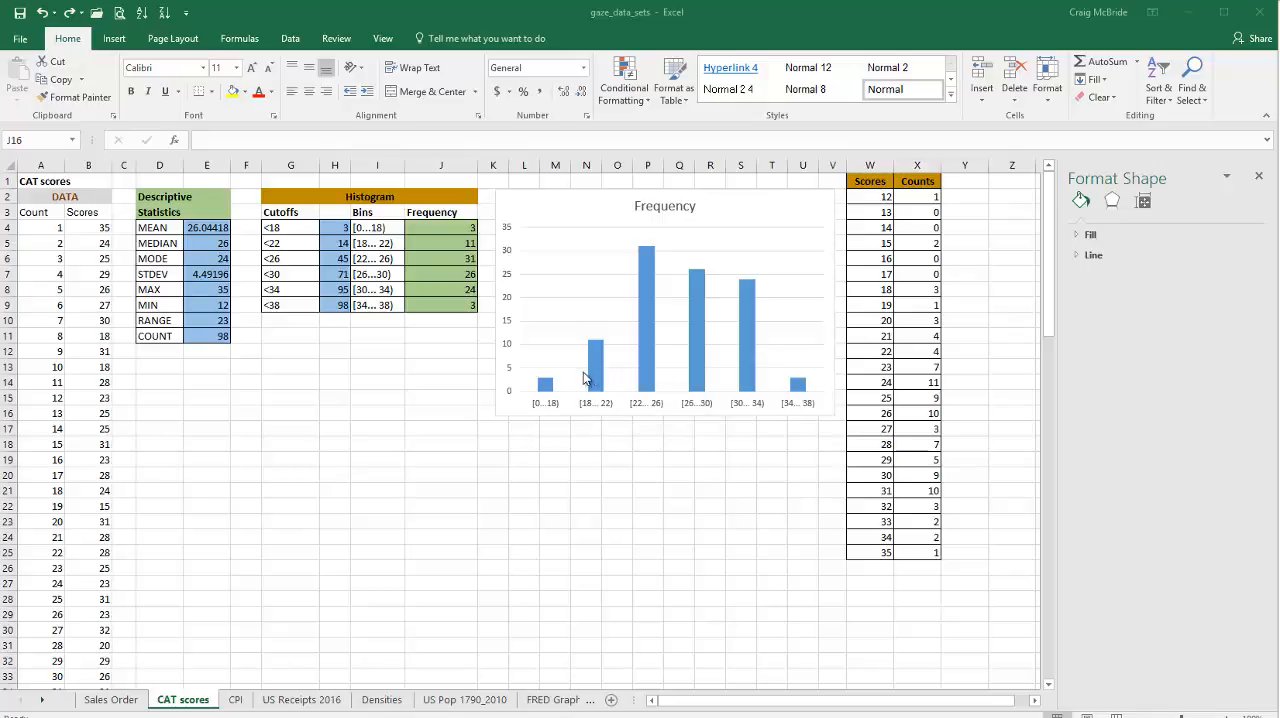
{"action": "mouse_move", "coordinate": [601, 381]}
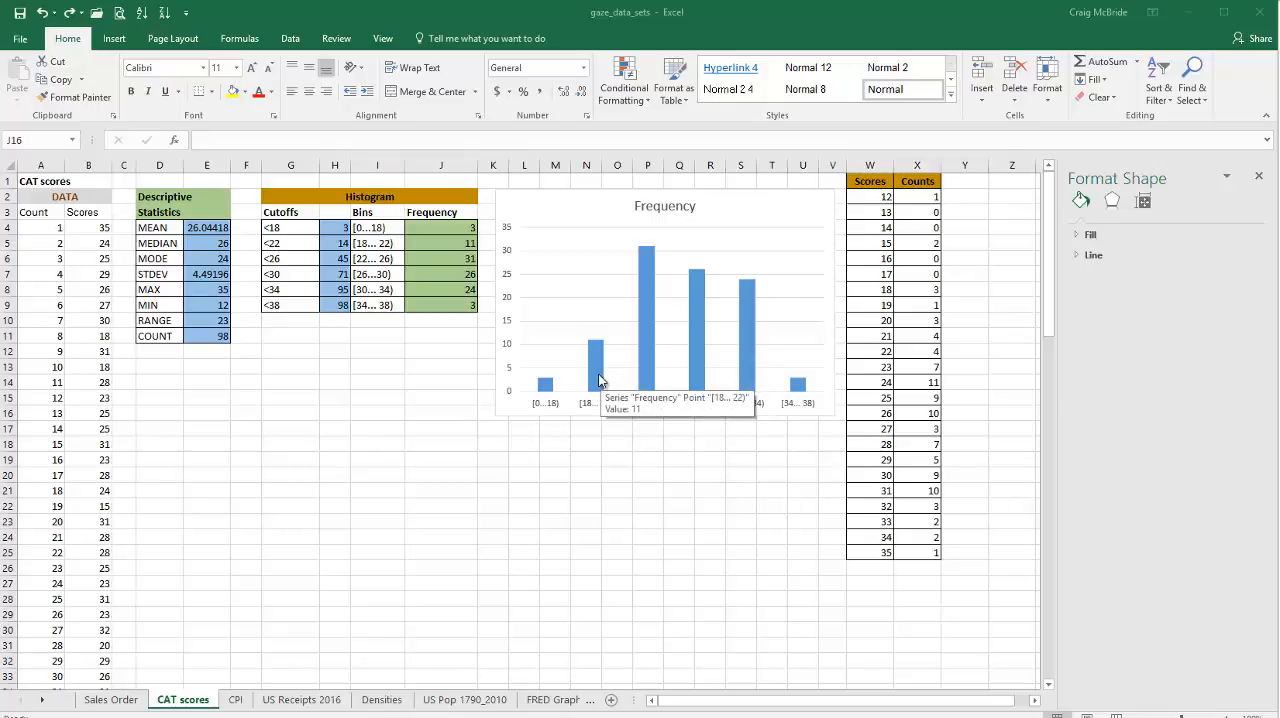
{"action": "left_click", "coordinate": [600, 379]}
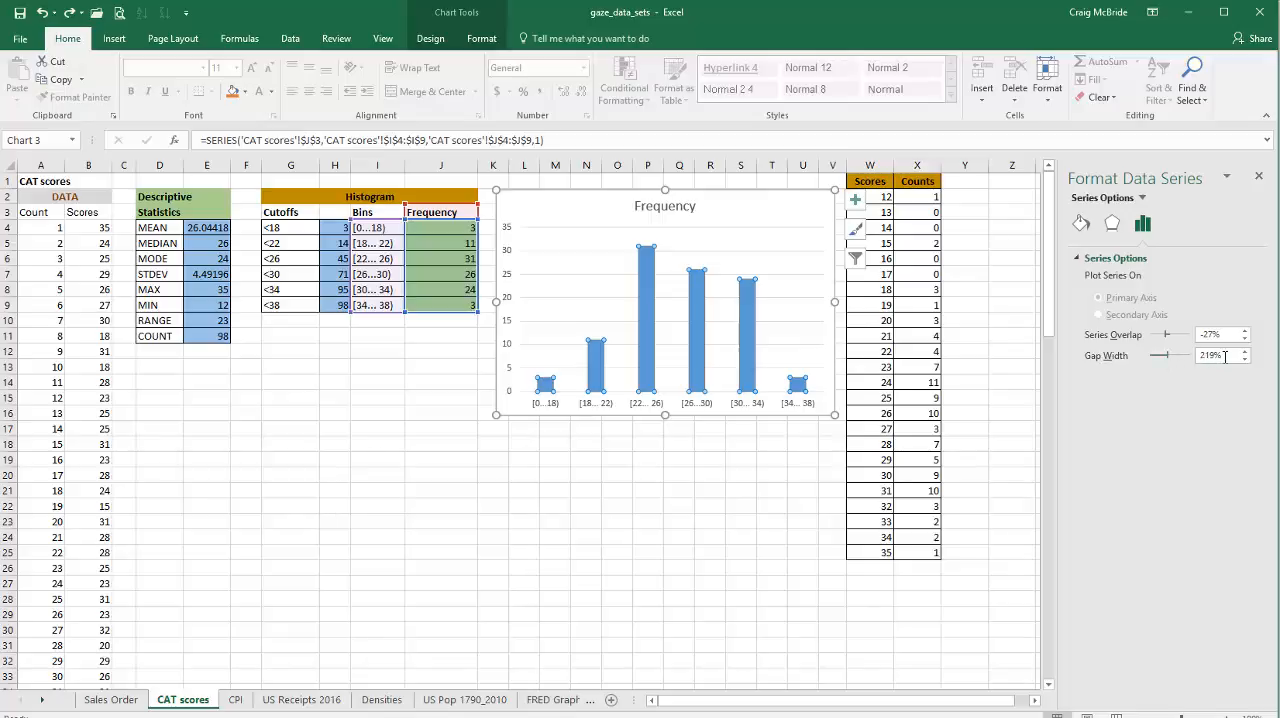
{"action": "left_click_drag", "start_coordinate": [1165, 361], "coordinate": [1157, 360]}
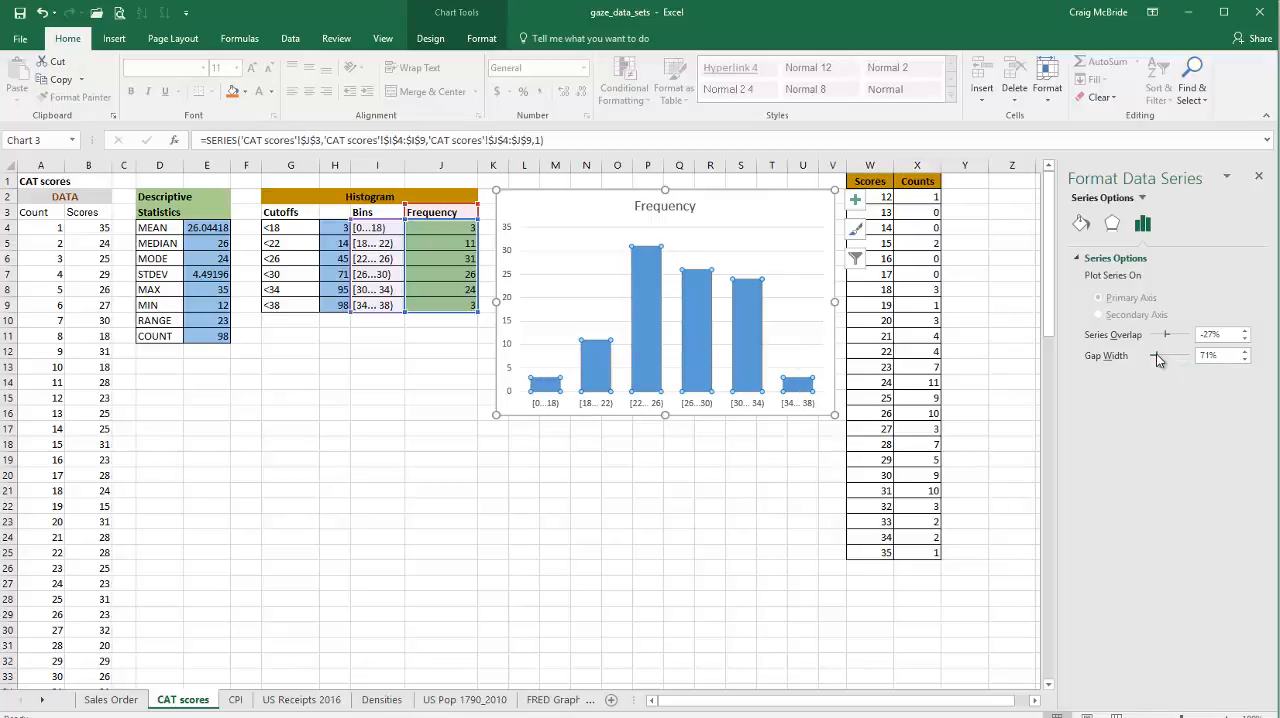
{"action": "left_click_drag", "start_coordinate": [1156, 355], "coordinate": [1152, 355]}
{"action": "left_click", "coordinate": [1210, 357]}
{"action": "left_click_drag", "start_coordinate": [1210, 357], "coordinate": [1197, 360]}
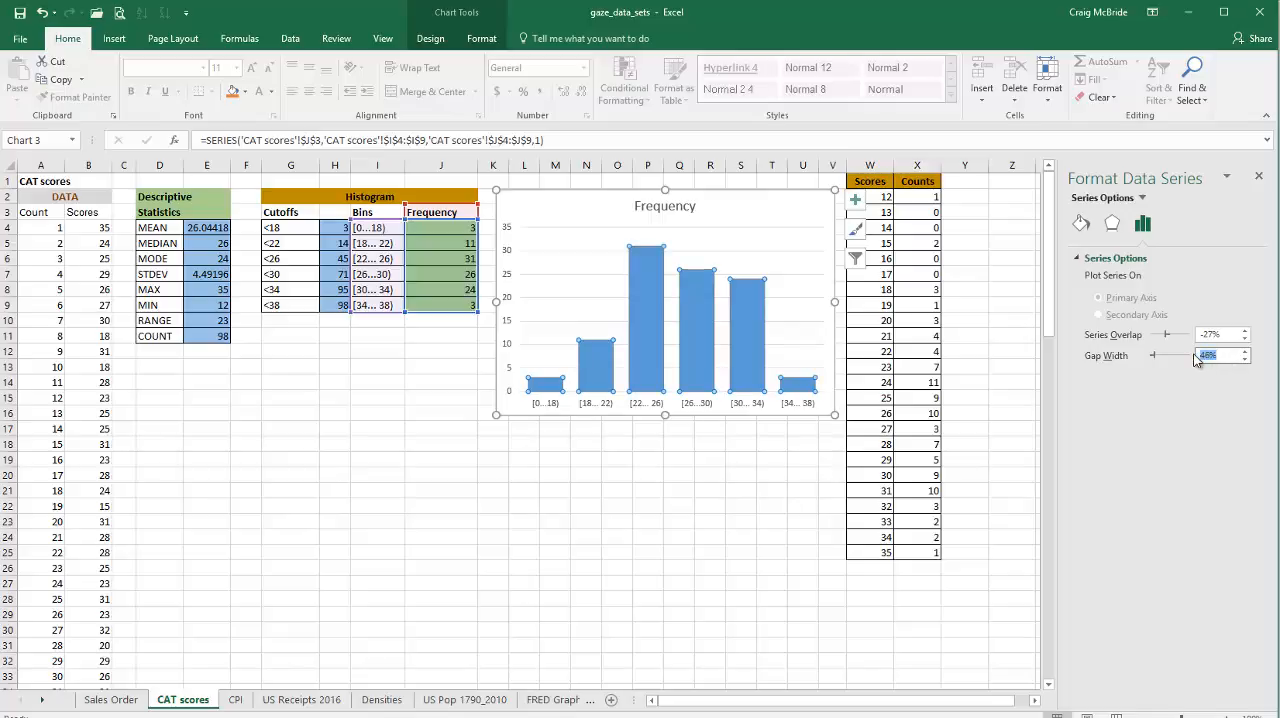
{"action": "type", "text": "5"}
{"action": "key", "text": "Return"}
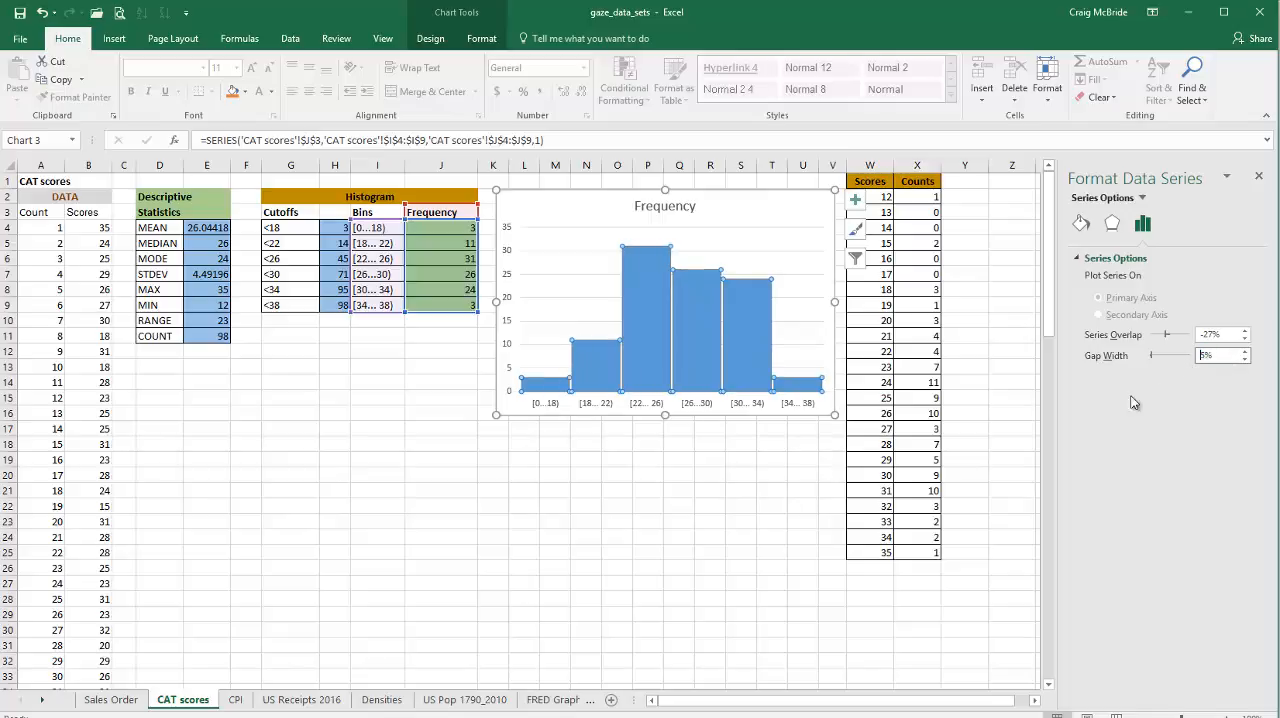
{"action": "left_click", "coordinate": [795, 476]}
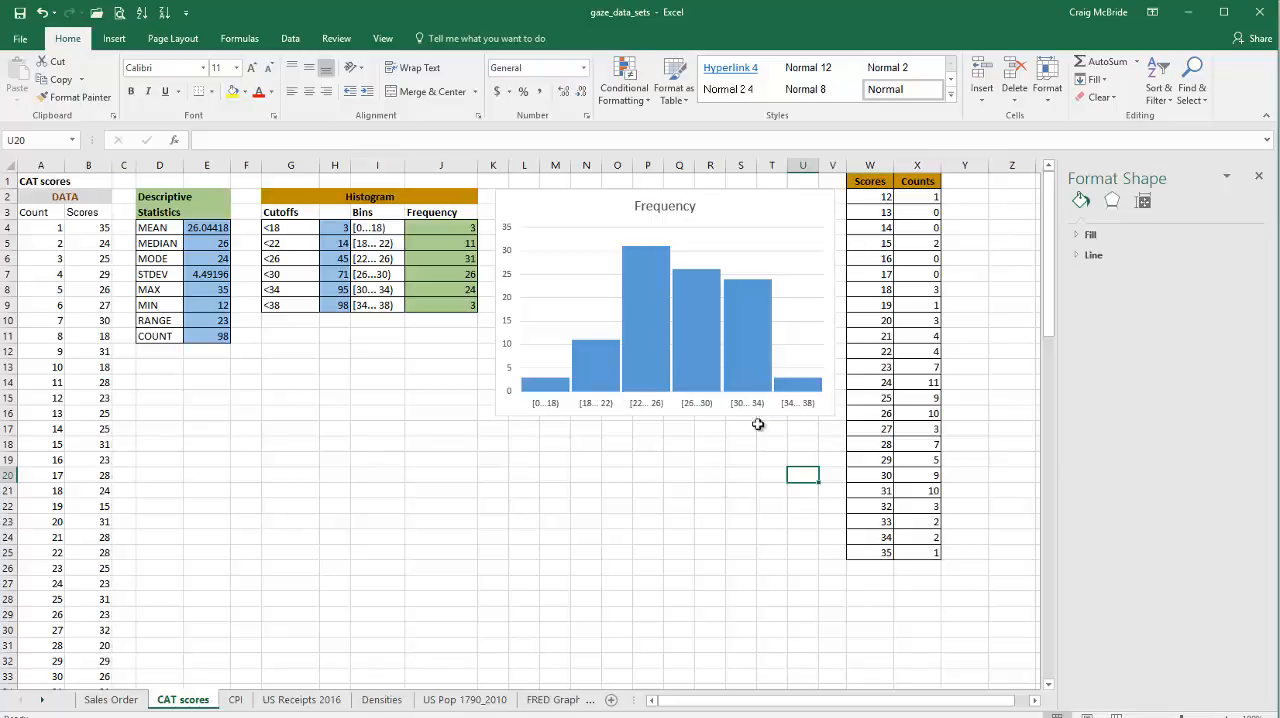